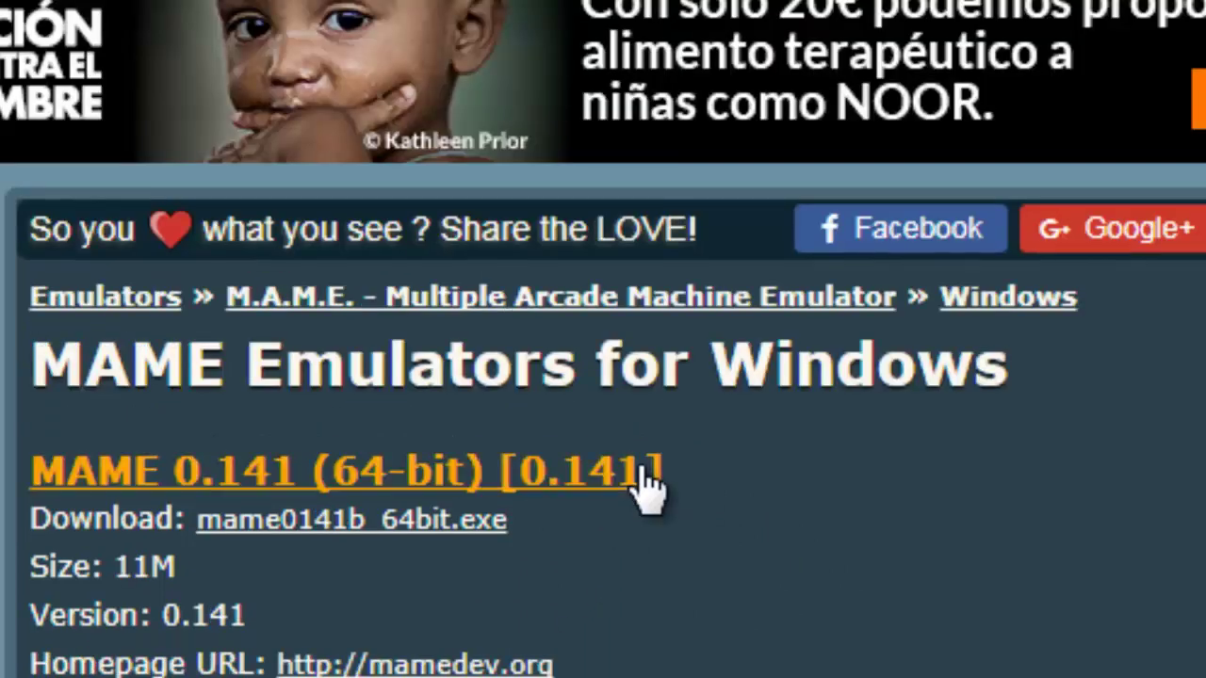
# - Open the MAME 0.141 (64-bit) entry in the Windows emulator list and download mame0141b_64bit.exe
pyautogui.scroll(-2, 649, 489)
pyautogui.scroll(-3, 650, 490)
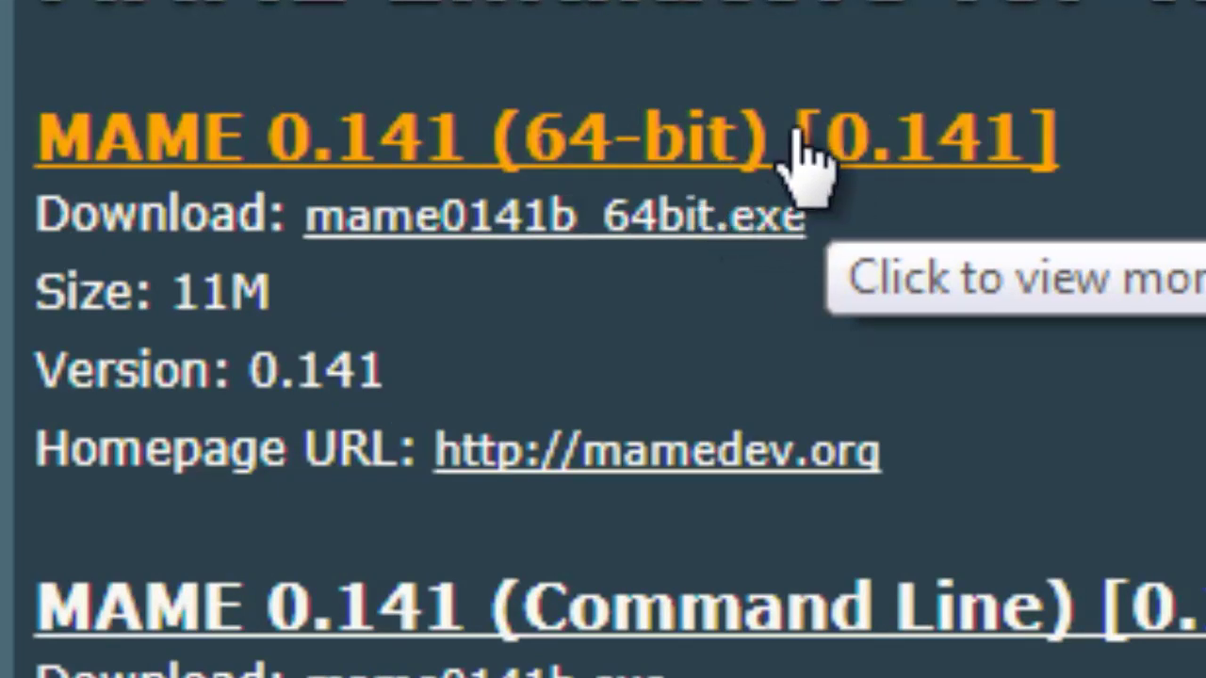
pyautogui.click(697, 141)
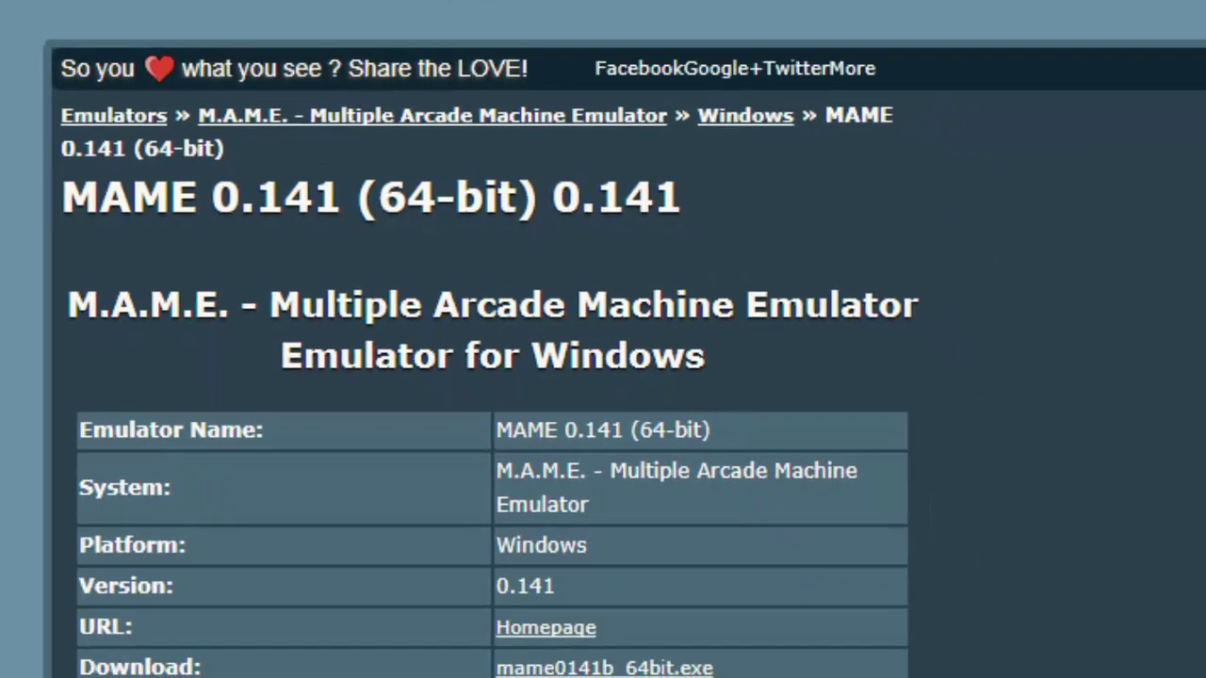
pyautogui.scroll(-3, 602, 377)
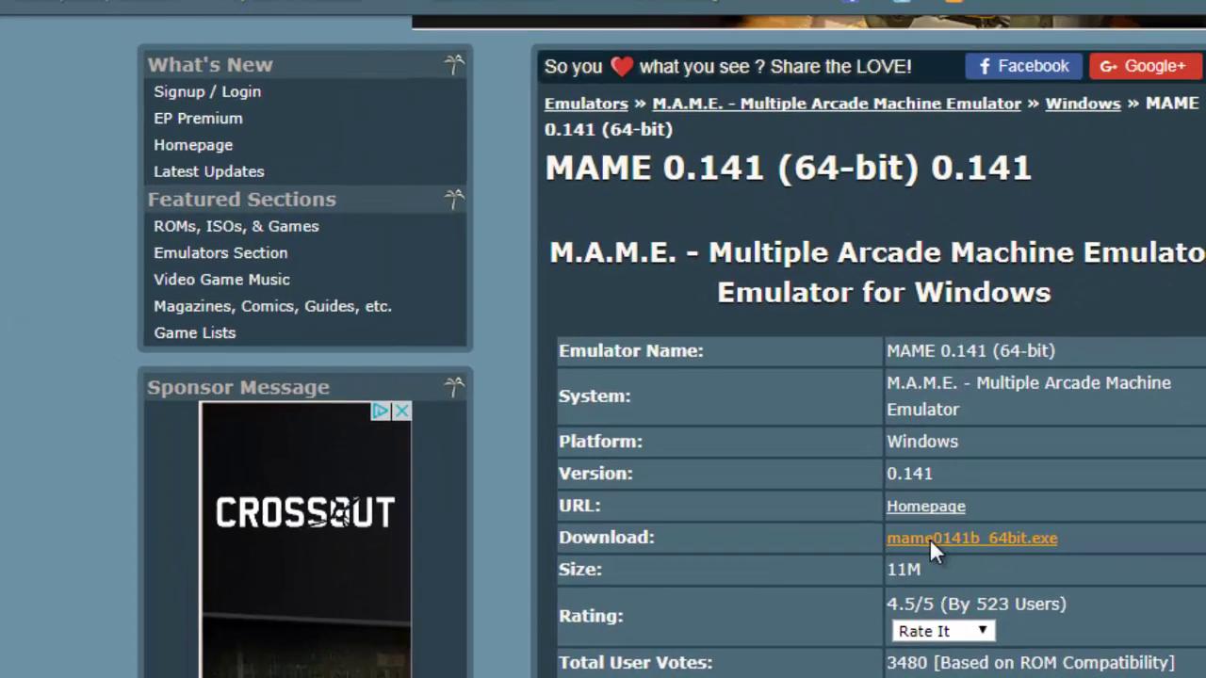
pyautogui.click(930, 541)
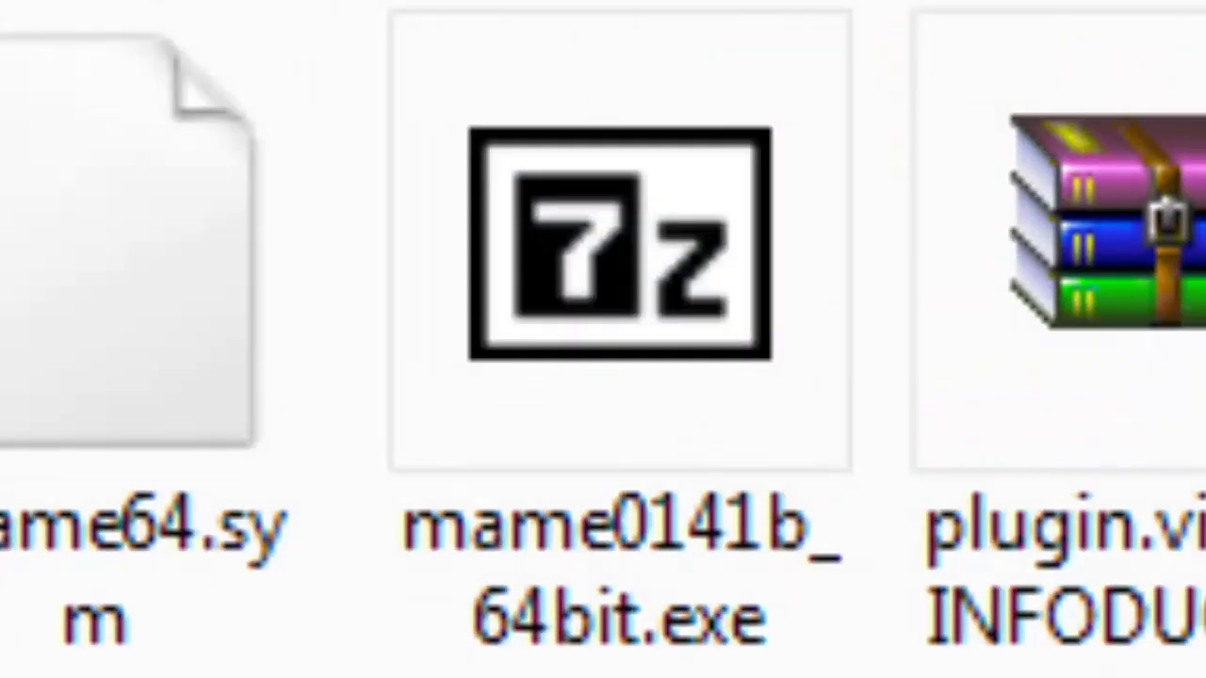
# - Extract the downloaded mame0141b_64bit.exe into its own mame0141b_64bit folder
pyautogui.click(573, 173)
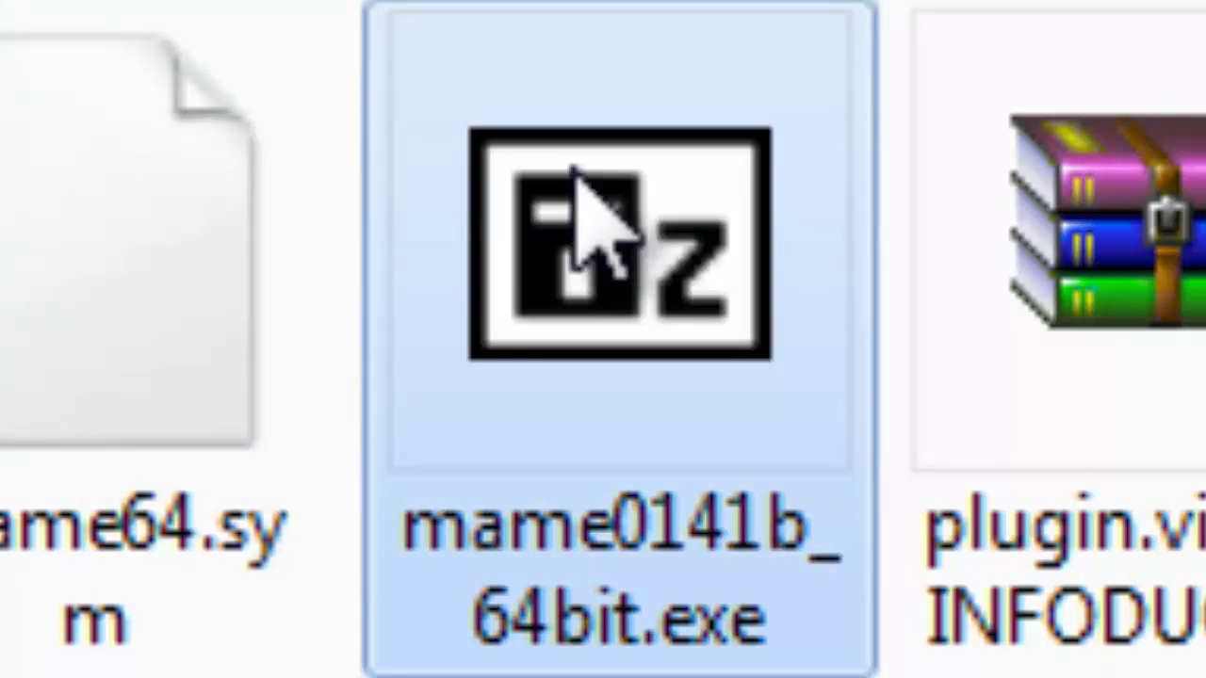
pyautogui.doubleClick(641, 292)
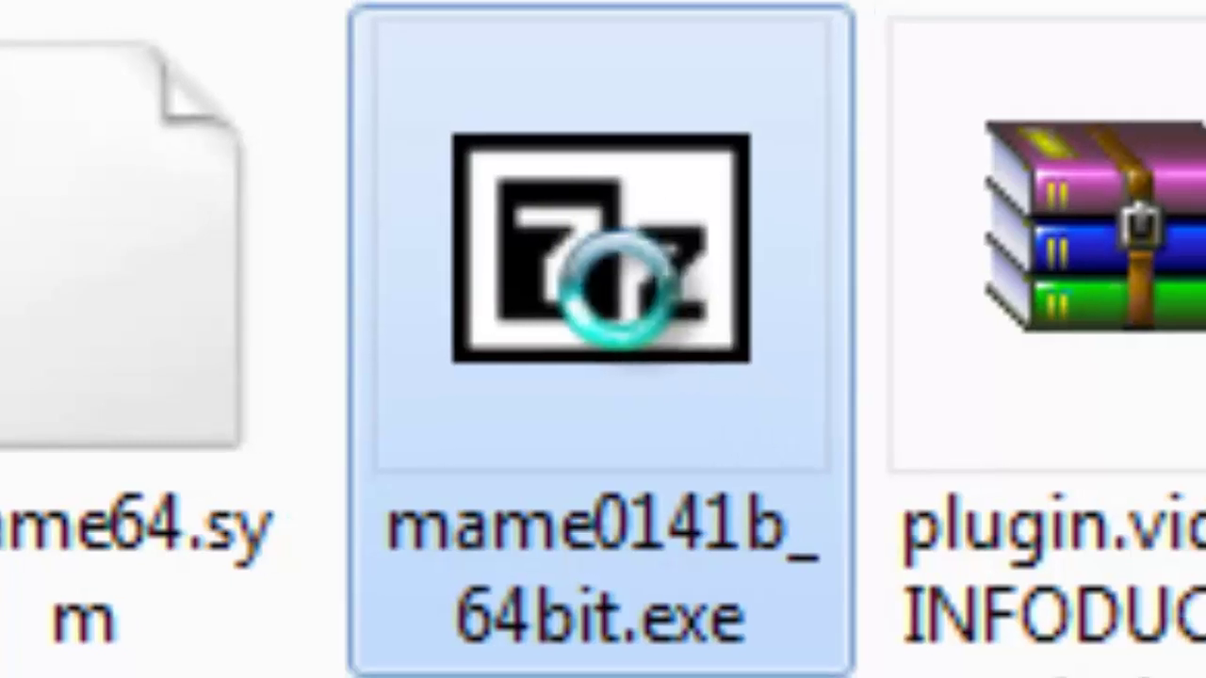
pyautogui.rightClick(638, 287)
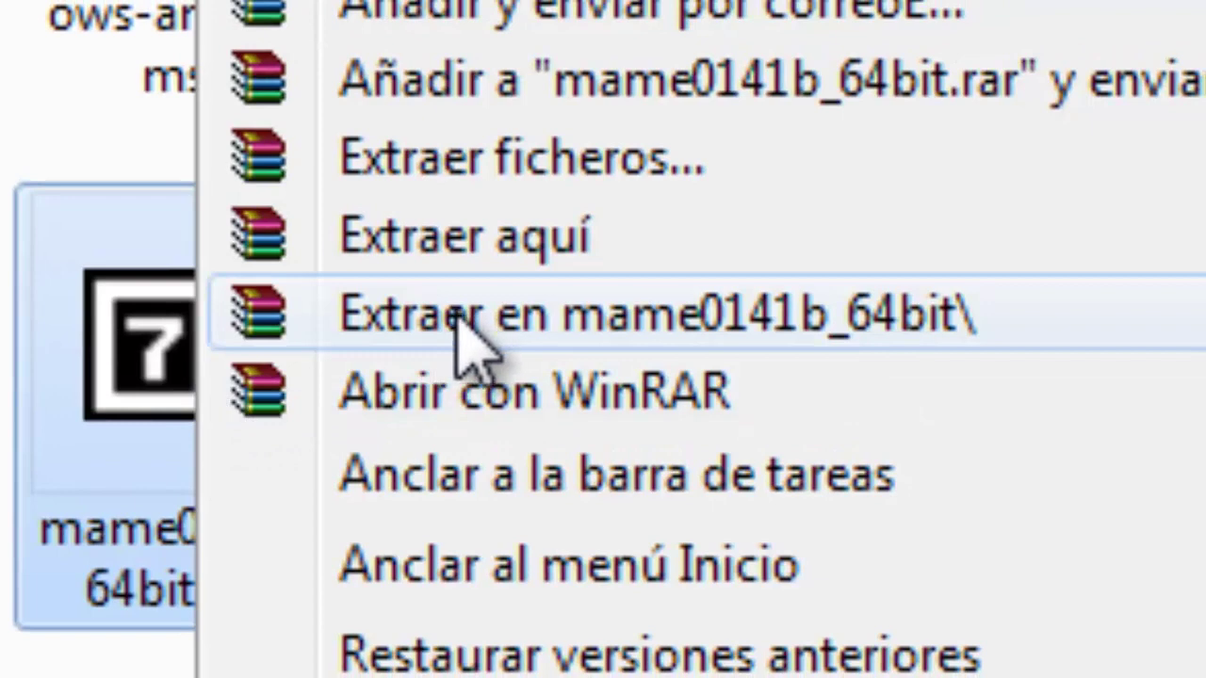
pyautogui.click(458, 317)
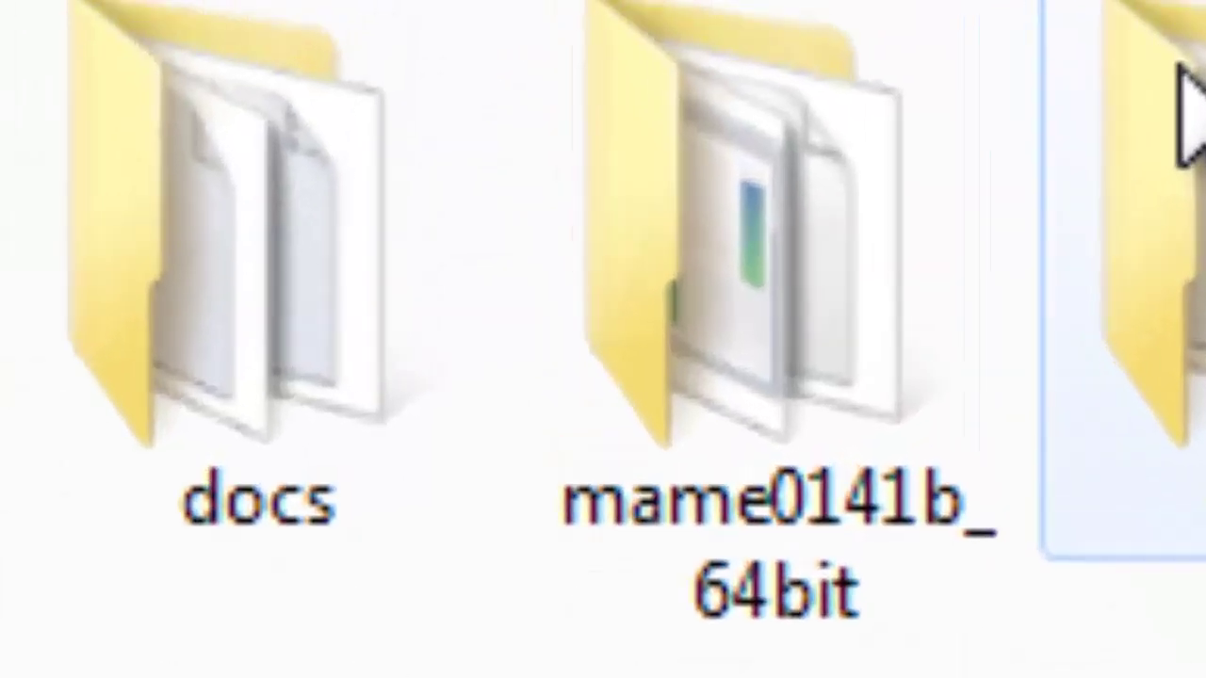
# - Show the contents of the extracted mame0141b_64bit folder as larger icons and open its roms subfolder
pyautogui.click(700, 303)
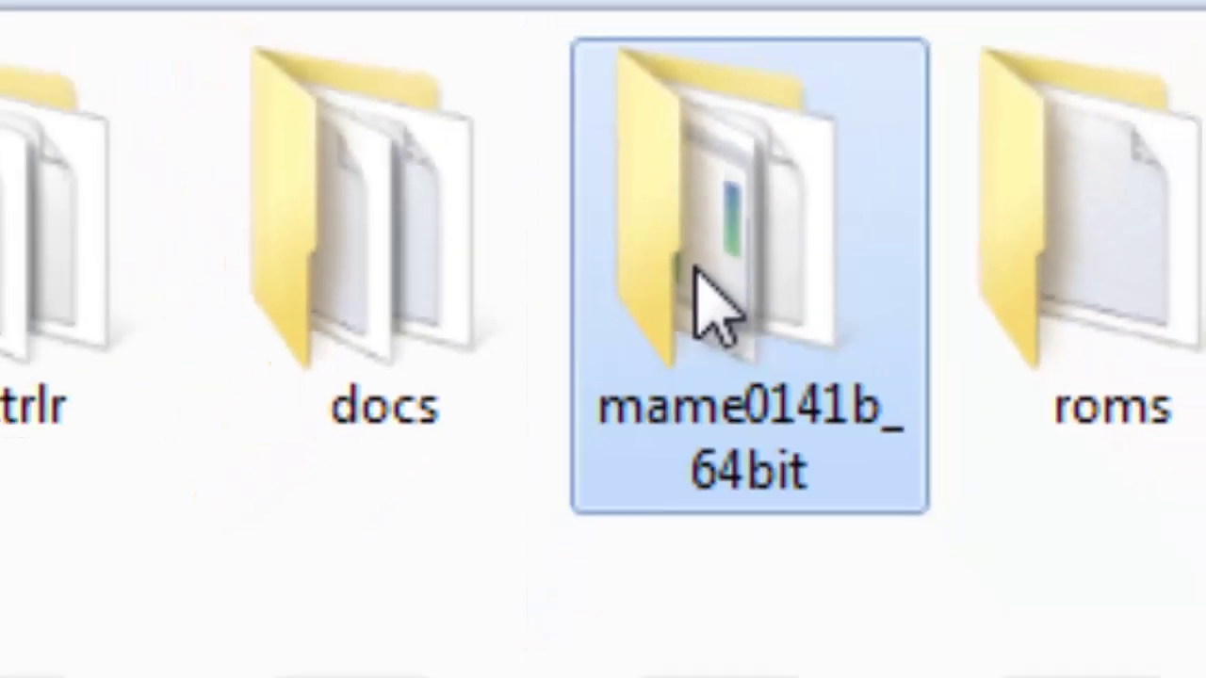
pyautogui.doubleClick(693, 268)
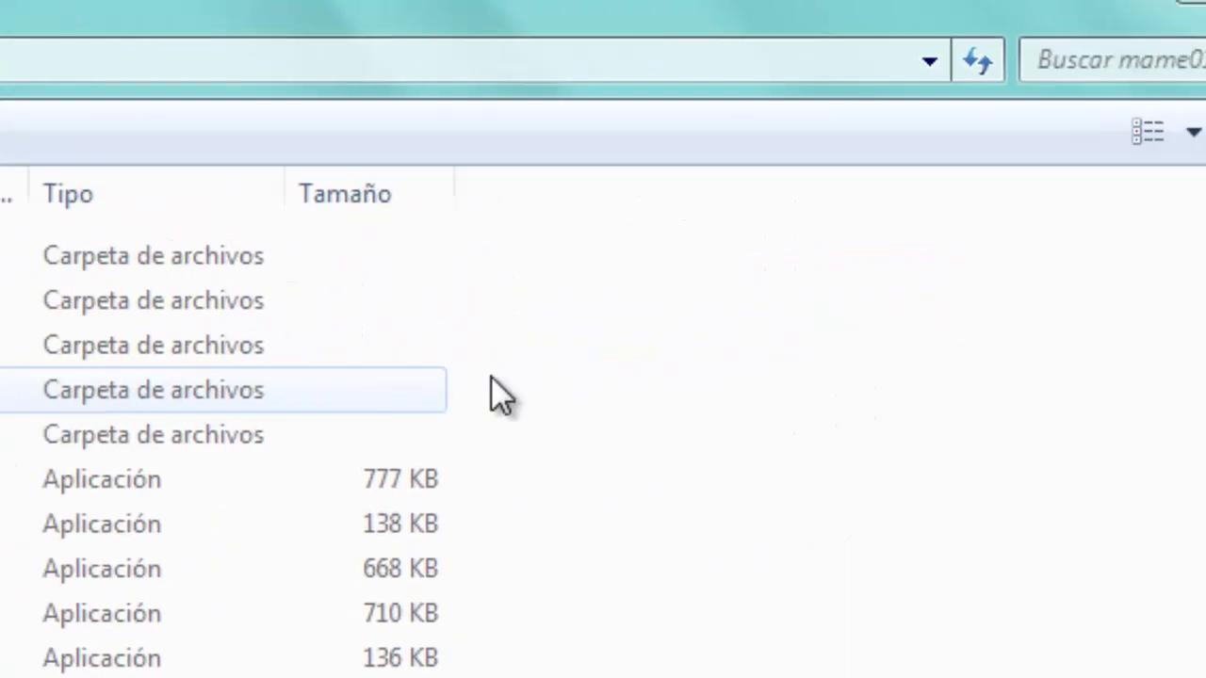
pyautogui.click(1192, 132)
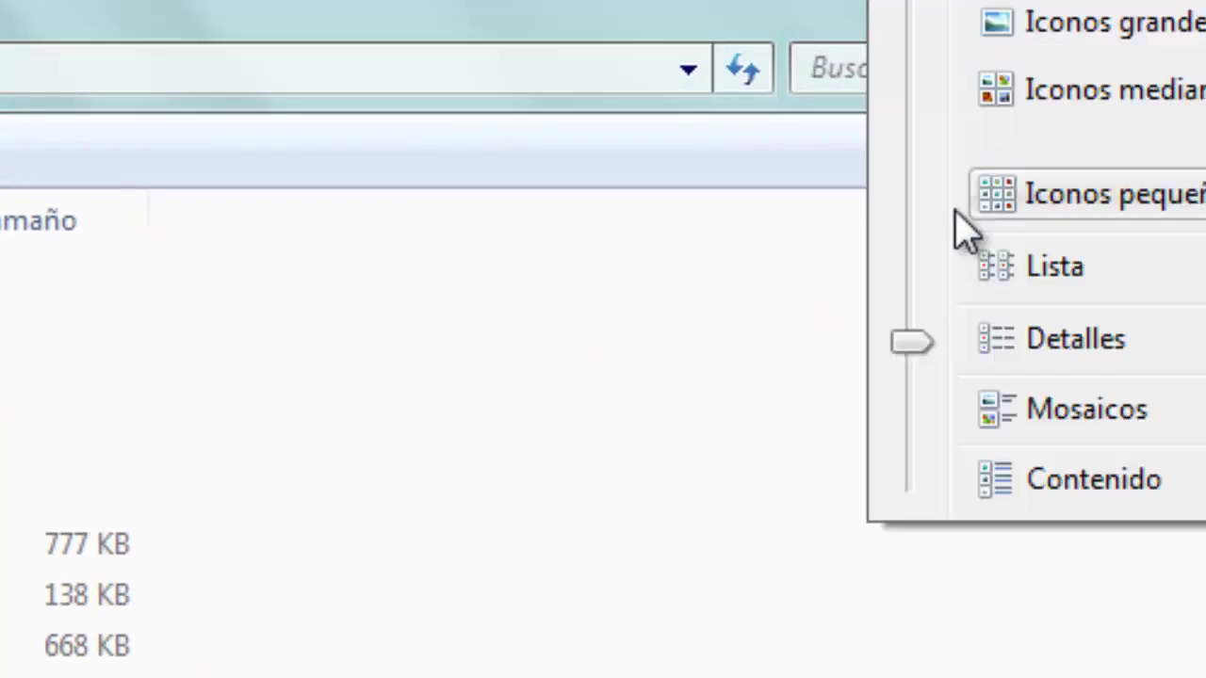
pyautogui.moveTo(911, 347); pyautogui.dragTo(917, 43)
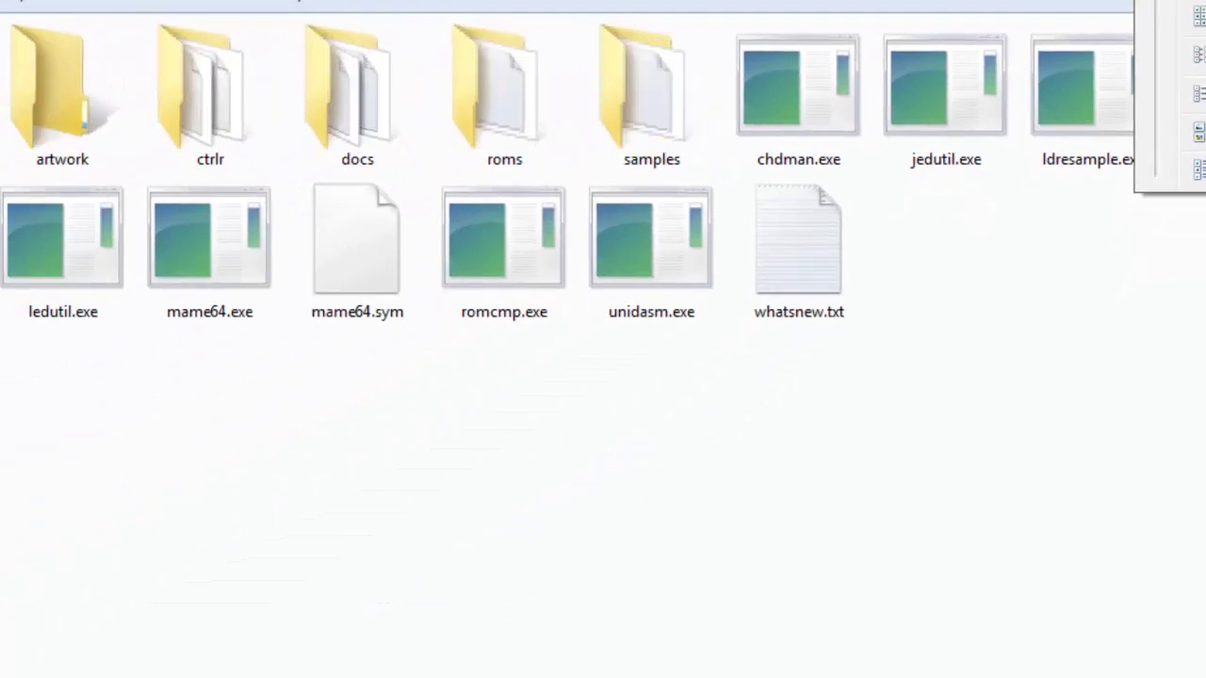
pyautogui.moveTo(1157, 54); pyautogui.dragTo(1156, 17)
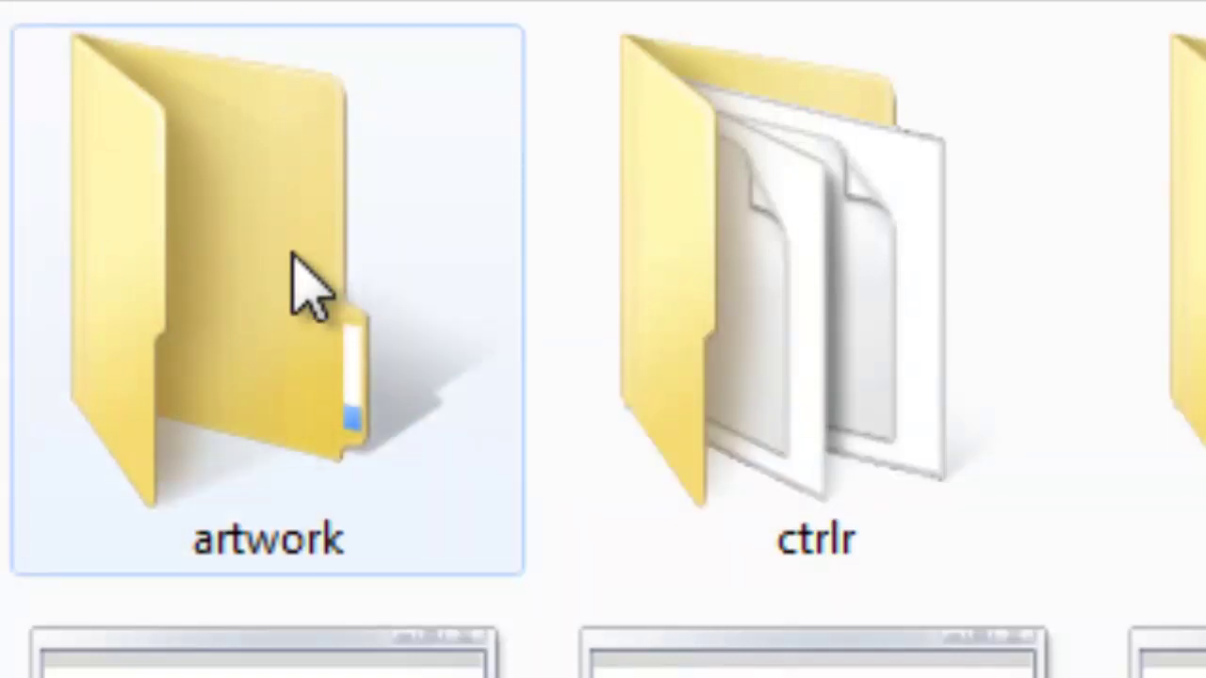
pyautogui.moveTo(293, 254)
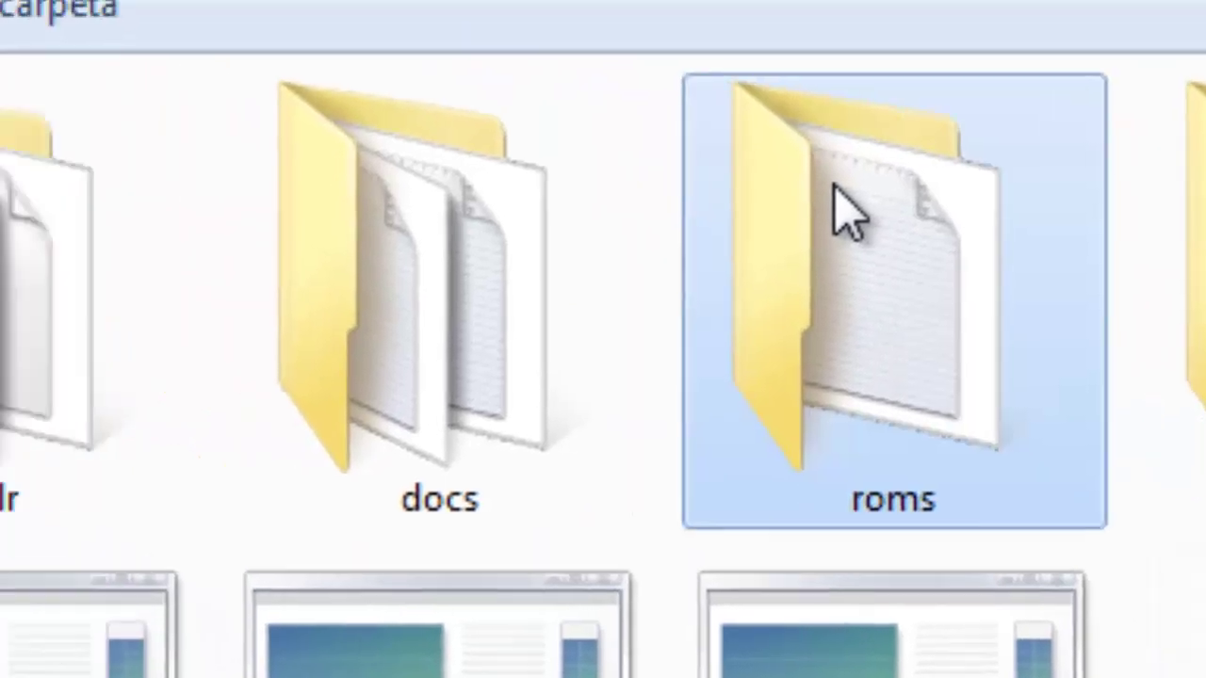
pyautogui.doubleClick(528, 141)
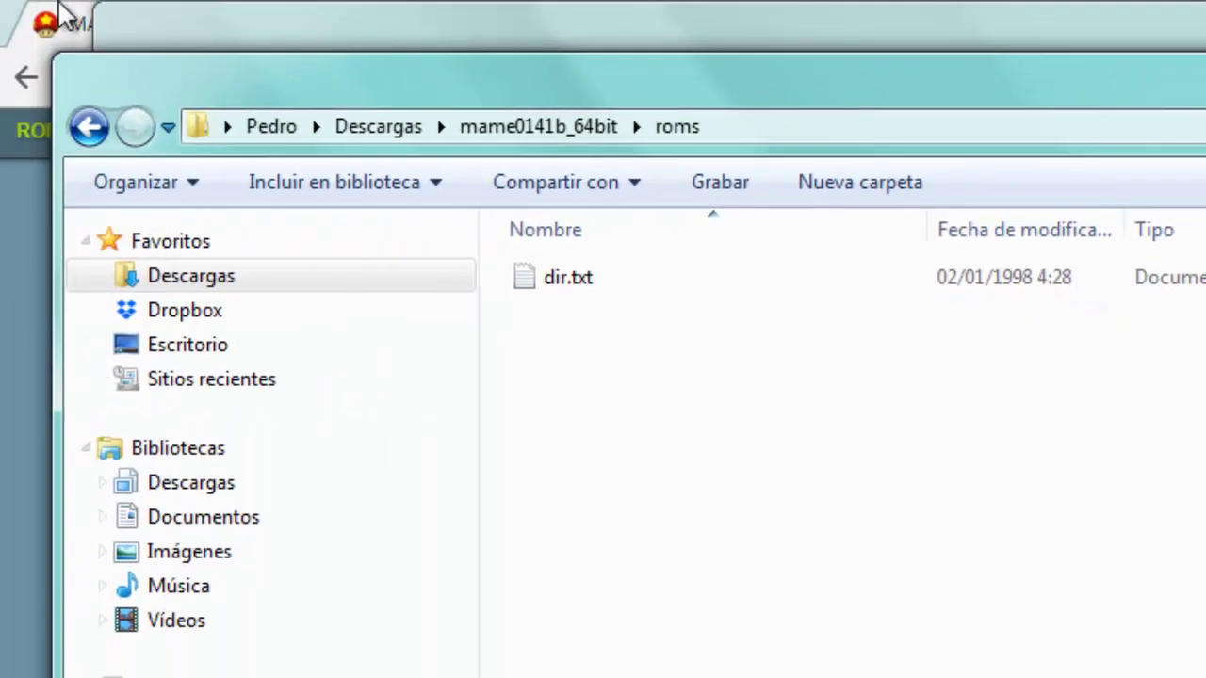
# - Switch to the browser and open the M.A.M.E. Roms section under Arcade Systems in Emuparadise's ROMs, ISOs, & Games area
pyautogui.click(66, 19)
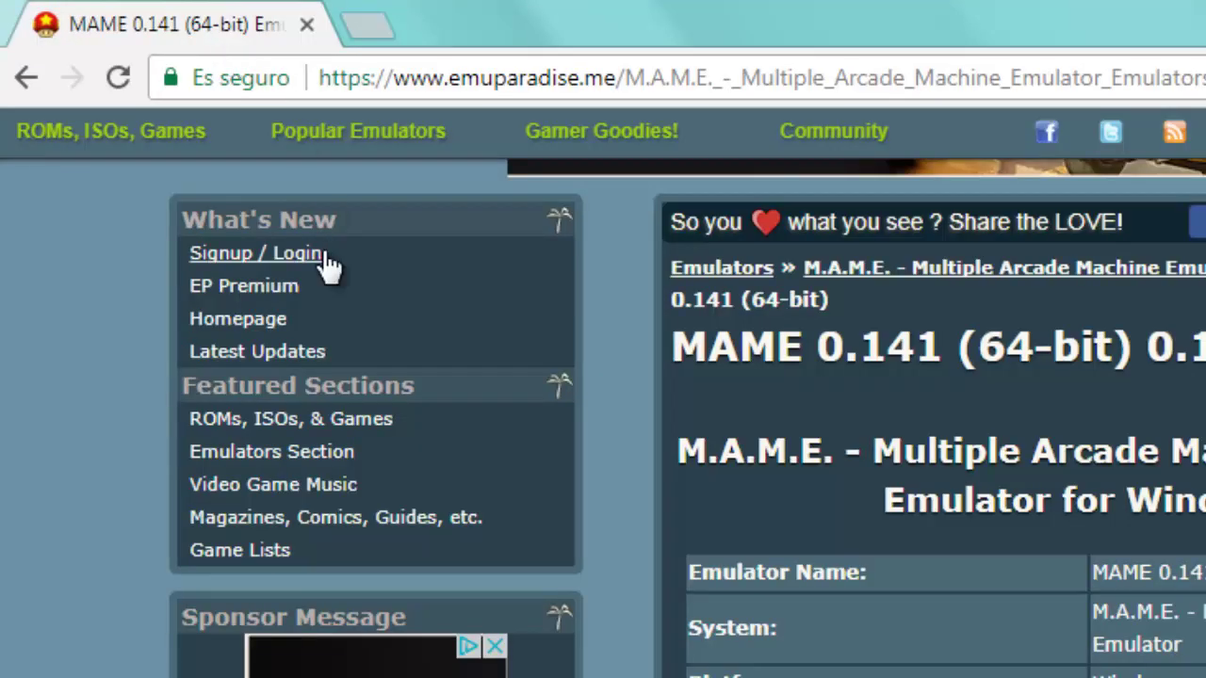
pyautogui.scroll(3, 9, 273)
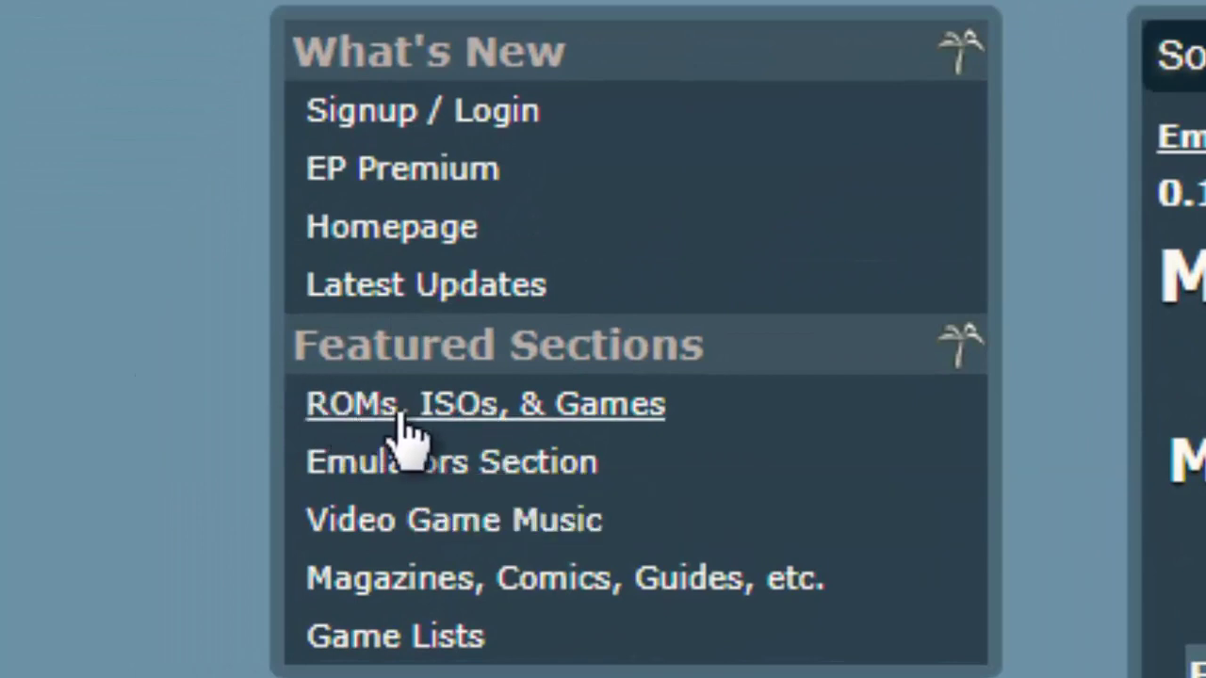
pyautogui.click(557, 422)
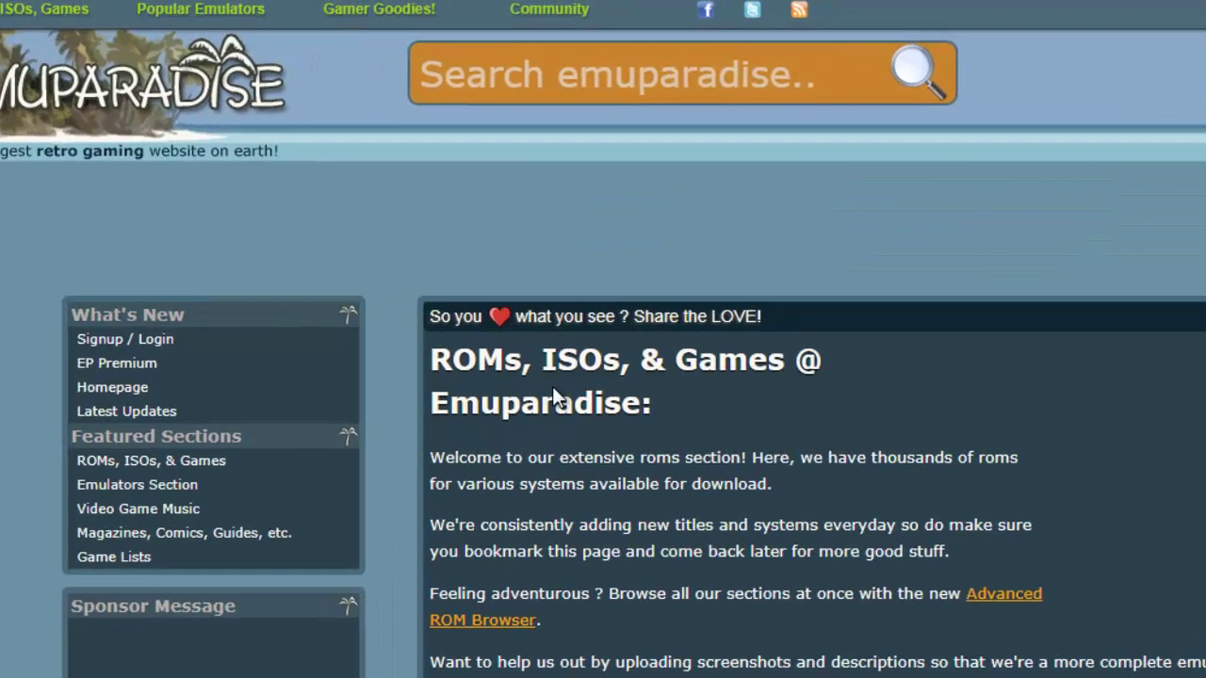
pyautogui.scroll(-5, 565, 386)
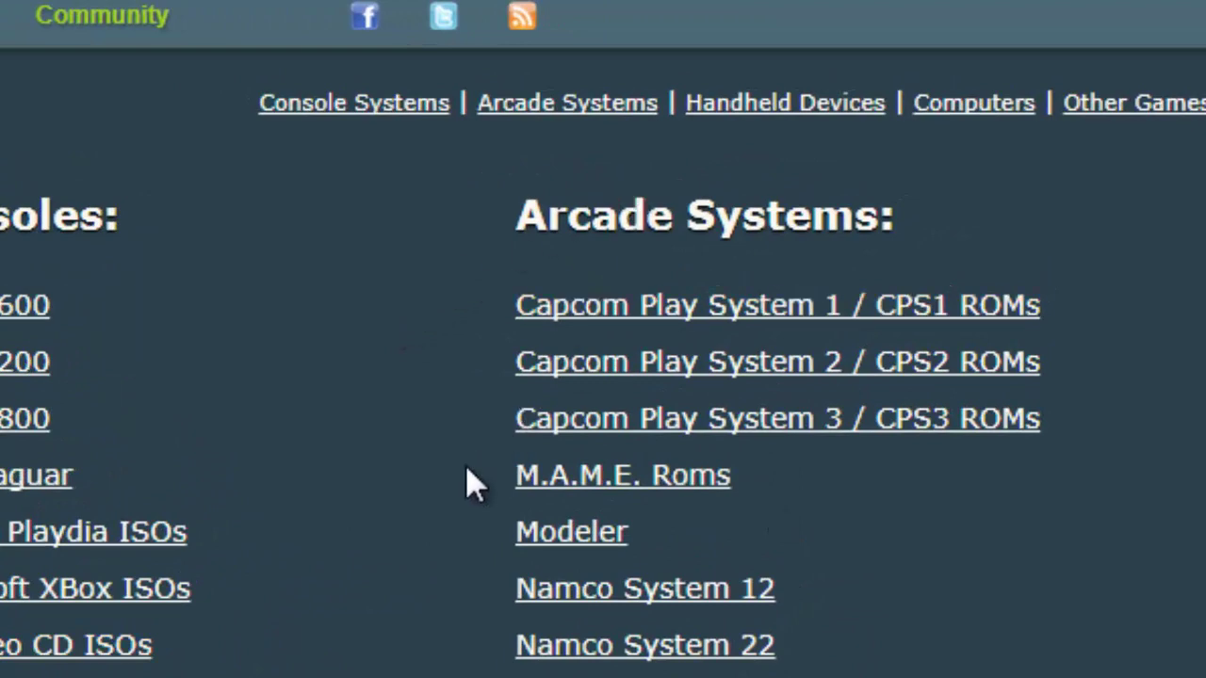
pyautogui.click(564, 488)
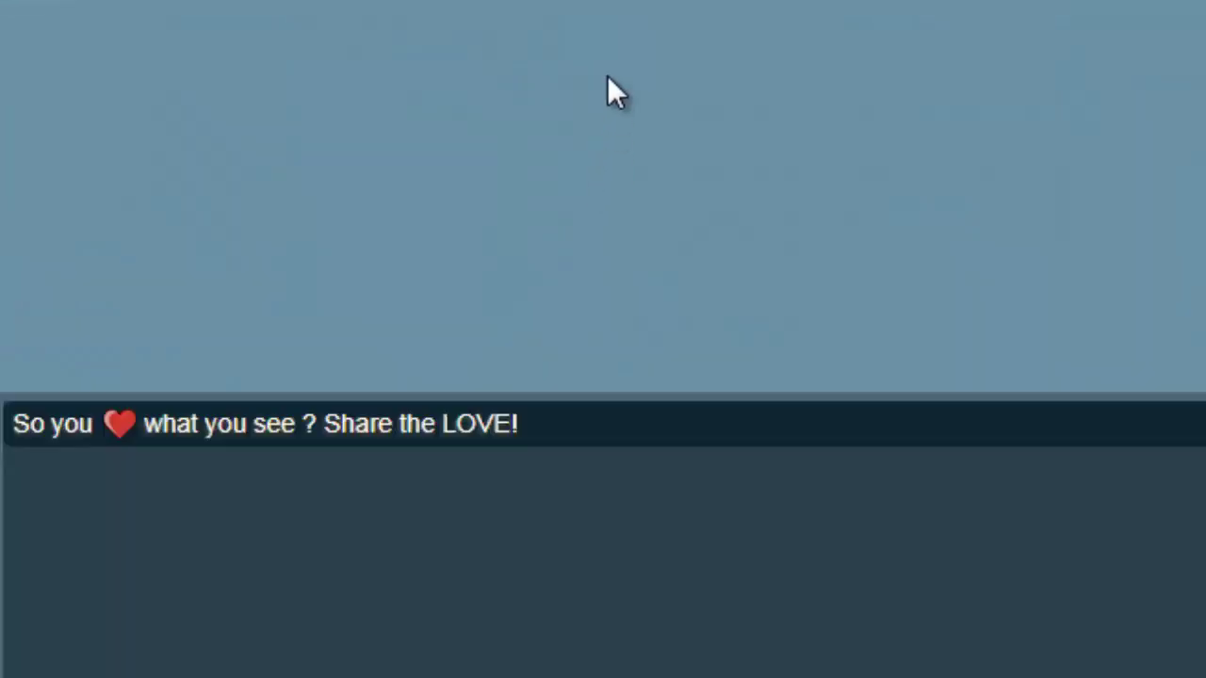
# - List the M.A.M.E. ROM titles that begin with the letter A
pyautogui.scroll(-6, 1122, 66)
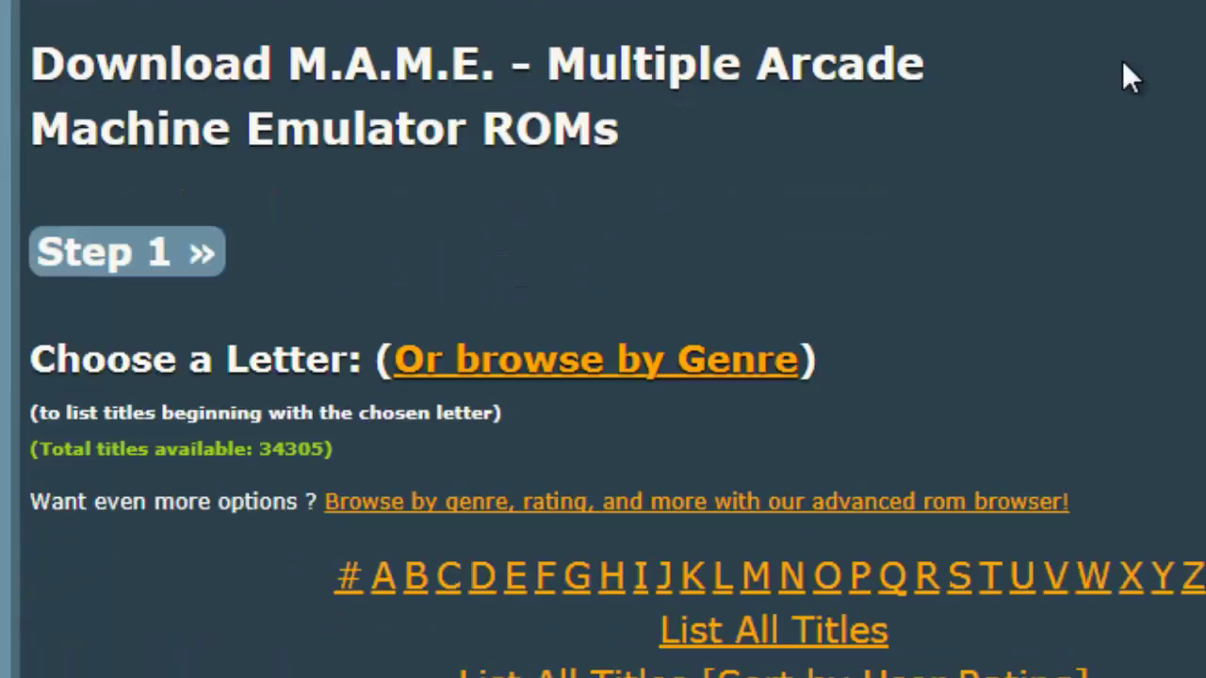
pyautogui.scroll(-2, 1121, 62)
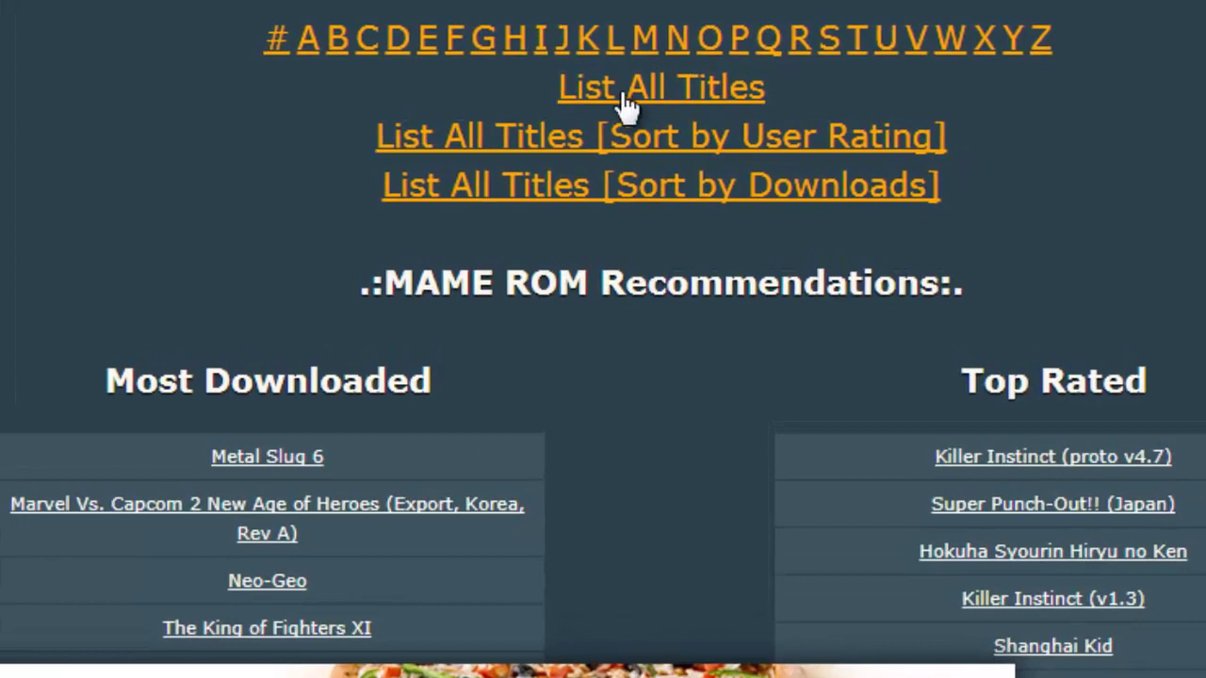
pyautogui.click(307, 43)
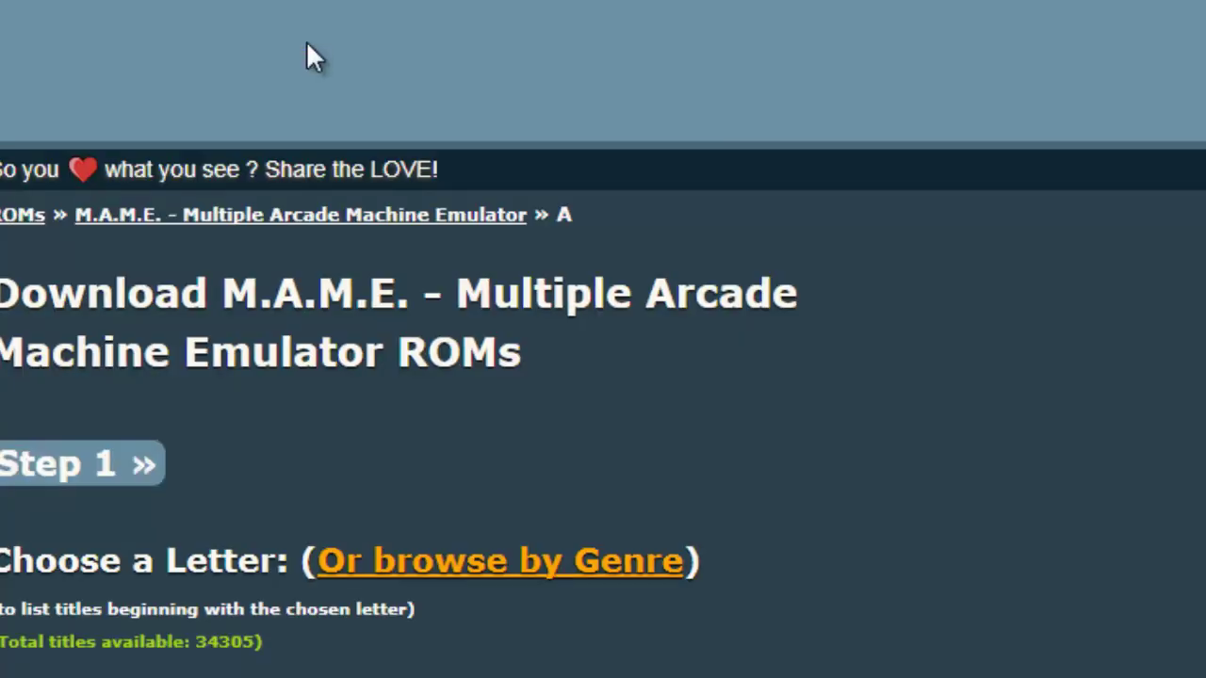
# - Find Arkanoid - Revenge of DOH (World) in the list of A titles and open its ROM page
pyautogui.scroll(-5, 325, 57)
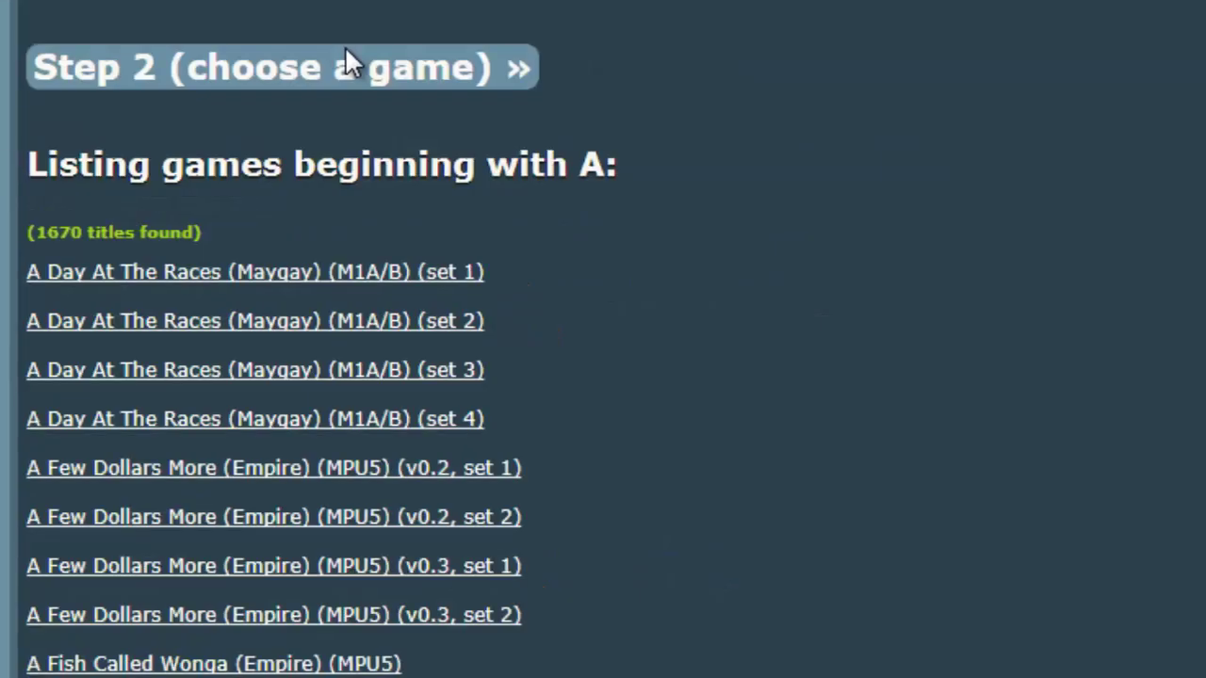
pyautogui.scroll(-20, 345, 51)
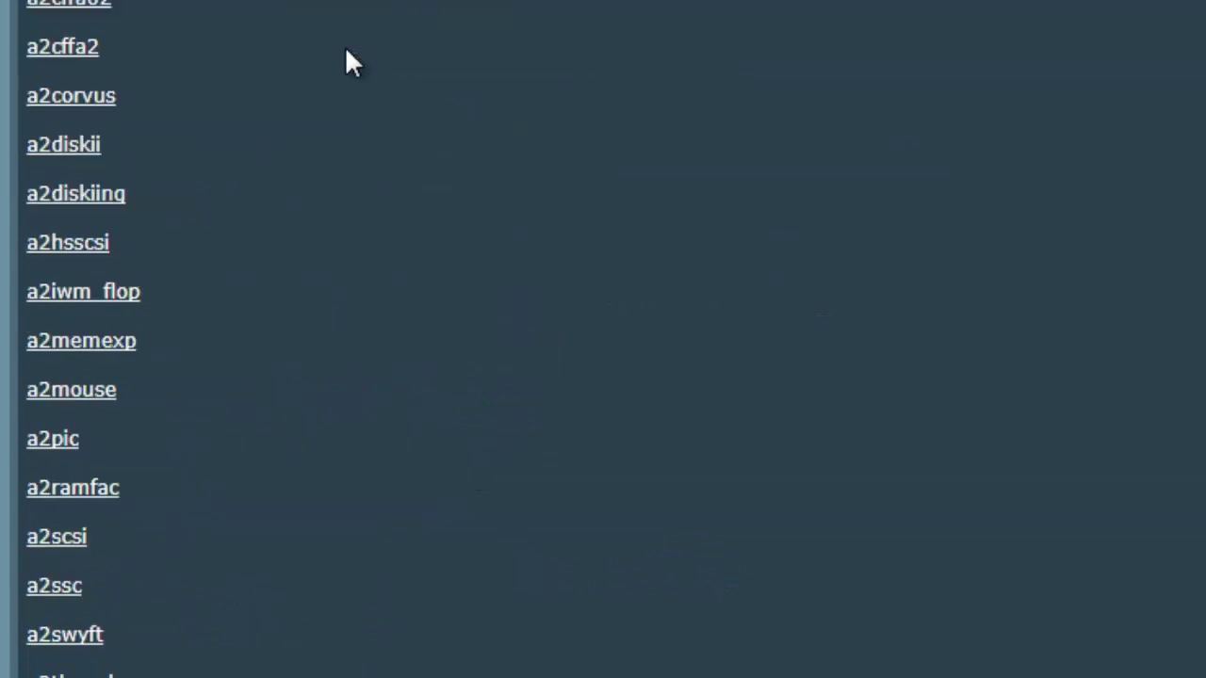
pyautogui.scroll(-20, 345, 51)
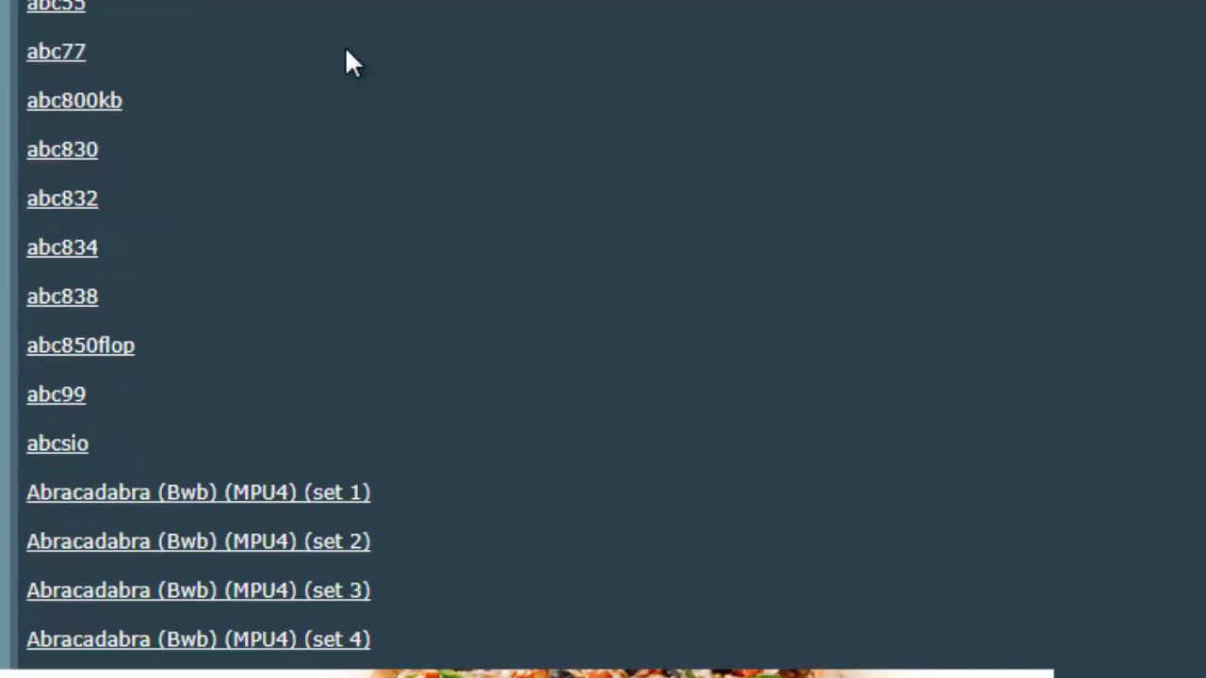
pyautogui.scroll(-20, 345, 60)
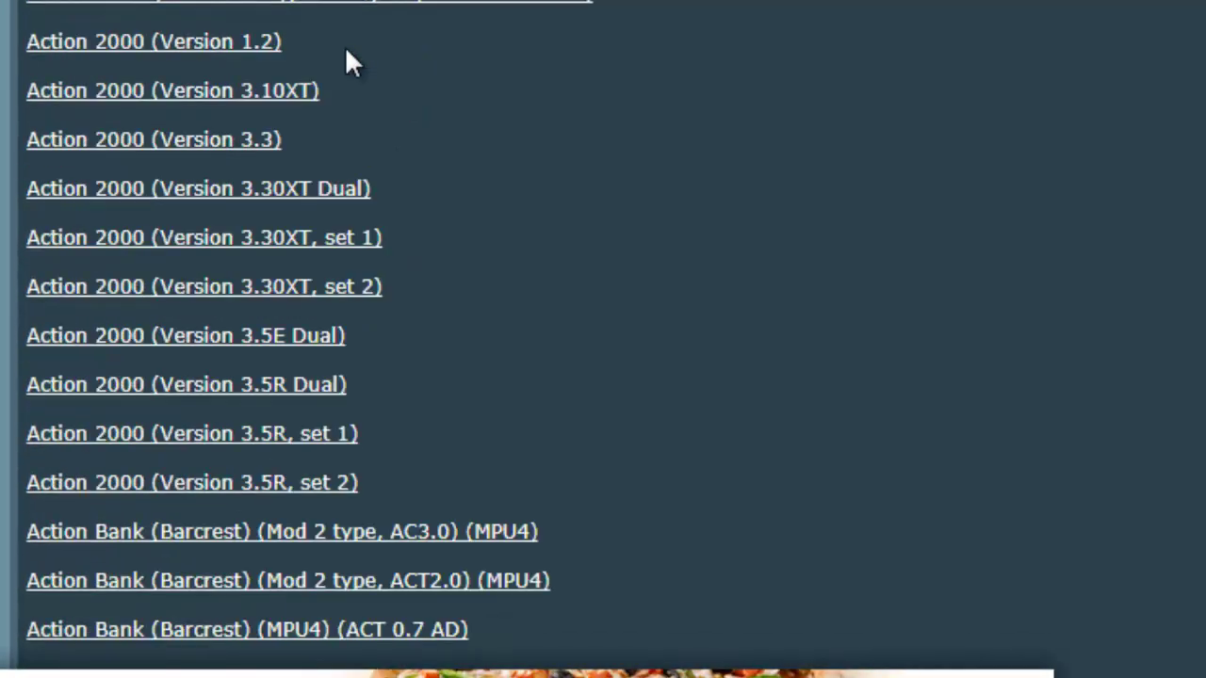
pyautogui.scroll(-20, 345, 60)
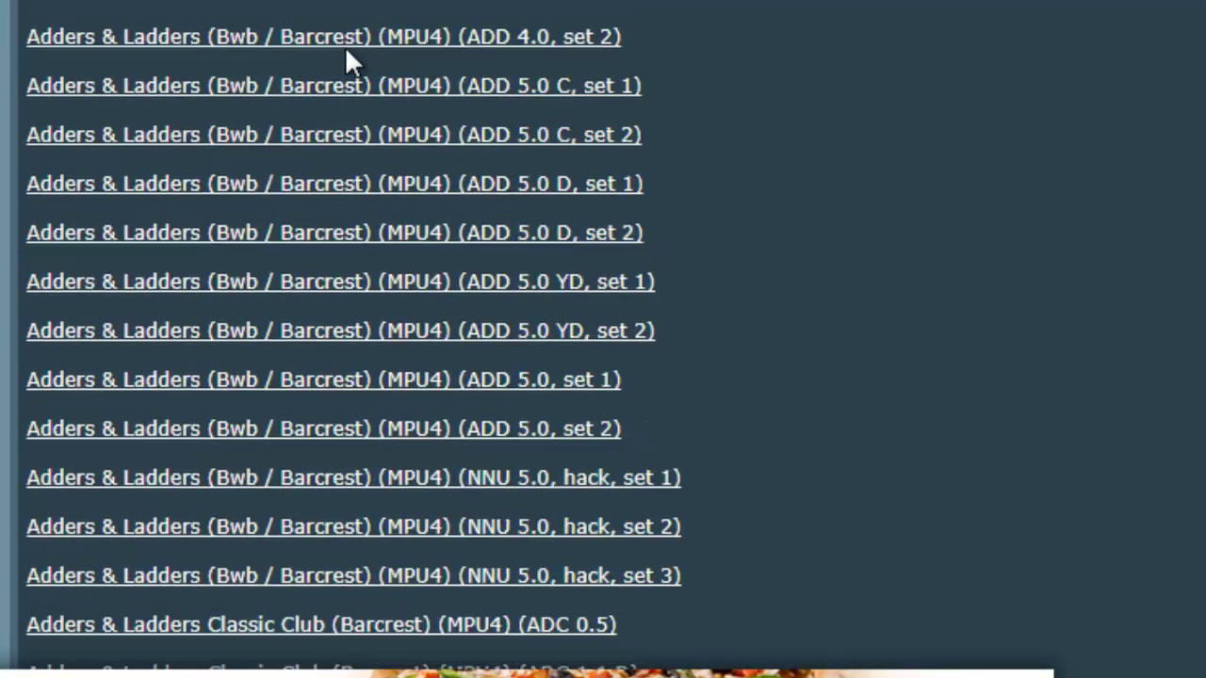
pyautogui.scroll(-20, 347, 55)
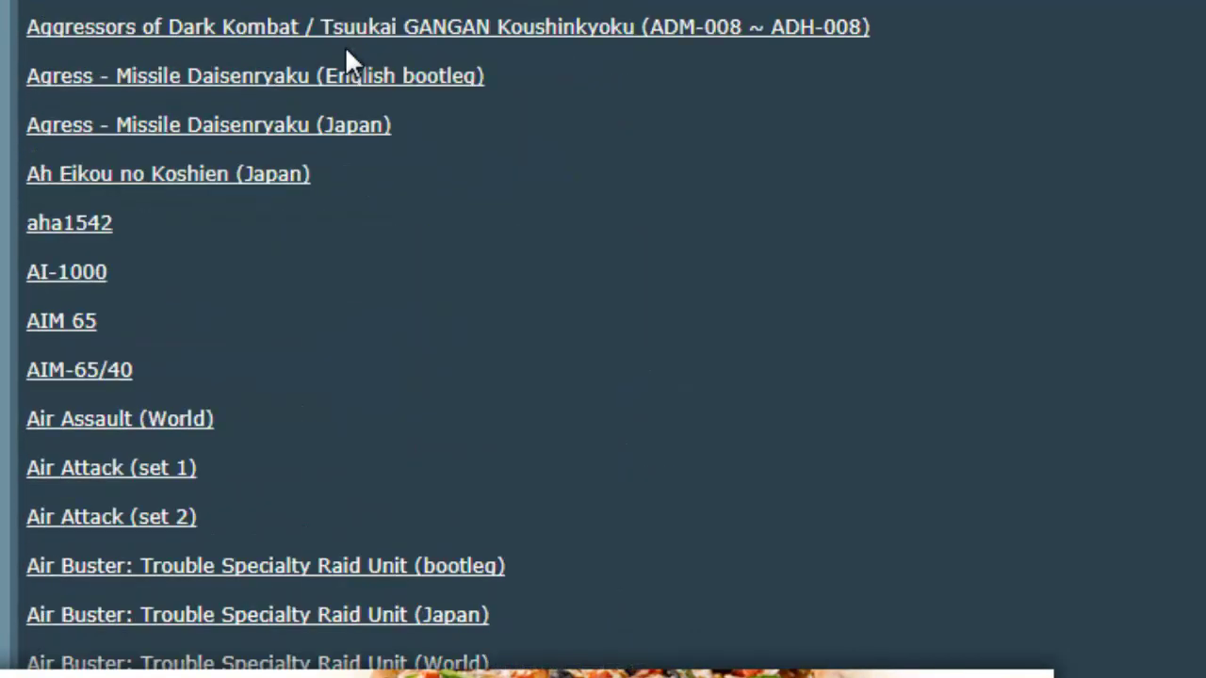
pyautogui.scroll(-5, 346, 61)
pyautogui.scroll(-15, 347, 61)
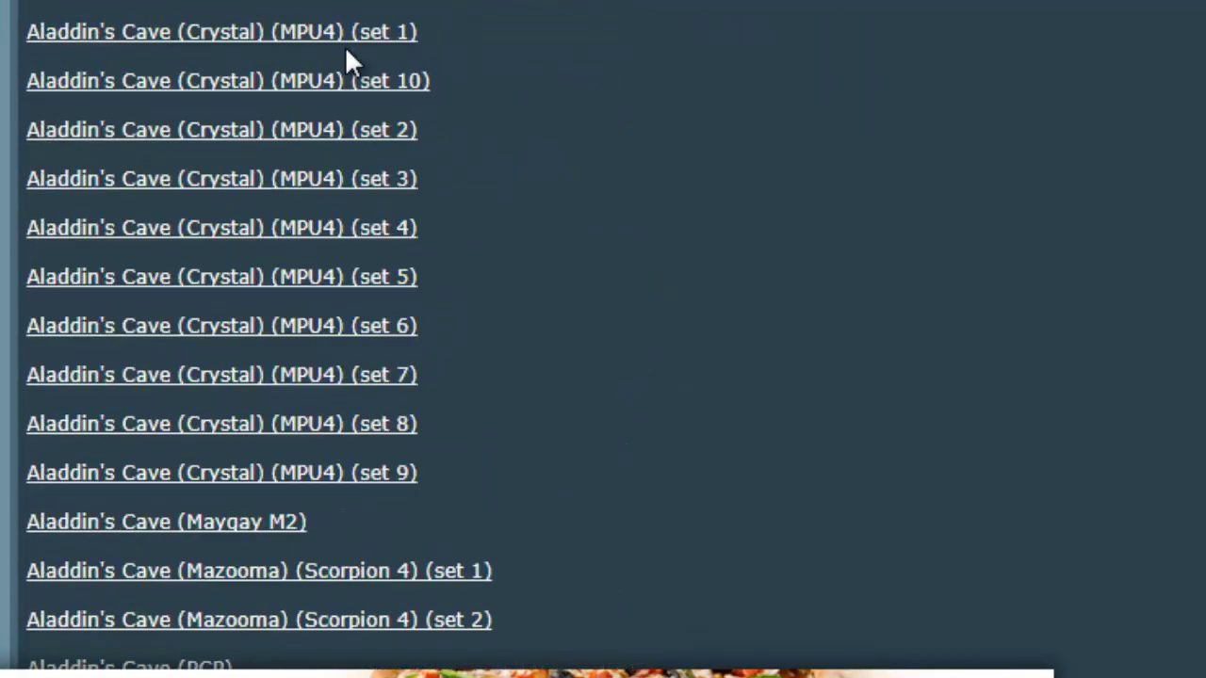
pyautogui.scroll(-10, 347, 60)
pyautogui.scroll(-15, 346, 60)
pyautogui.scroll(-20, 346, 60)
pyautogui.scroll(-20, 347, 60)
pyautogui.scroll(-20, 346, 52)
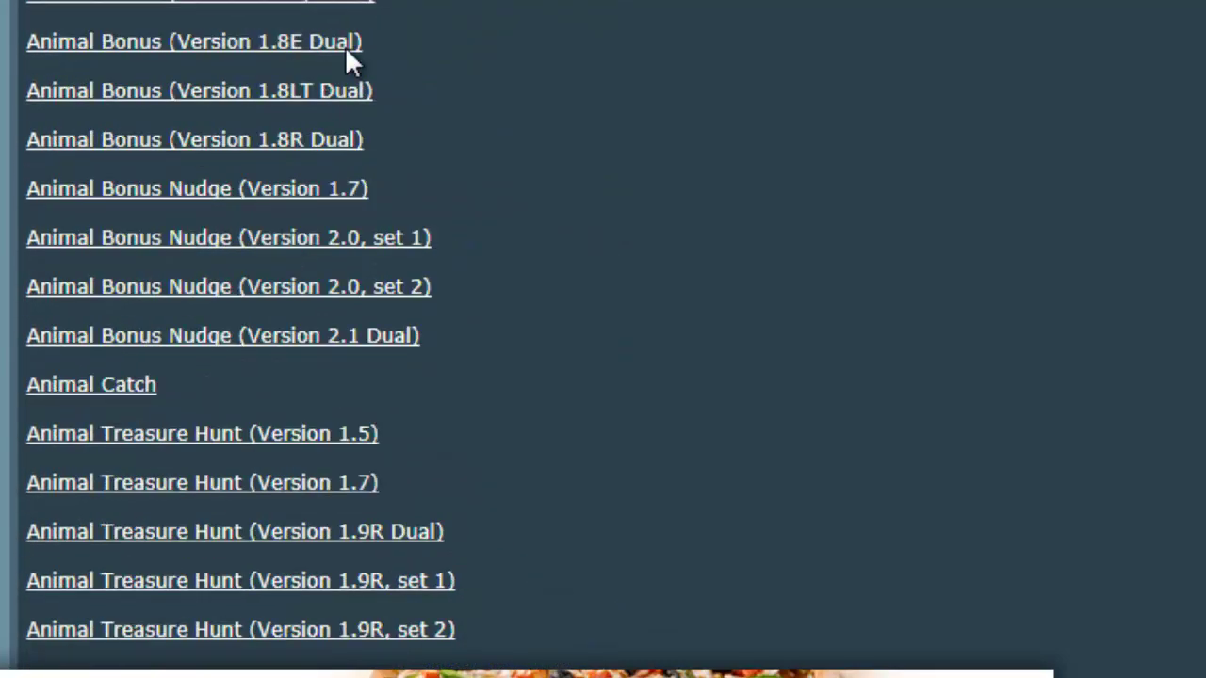
pyautogui.scroll(-20, 346, 52)
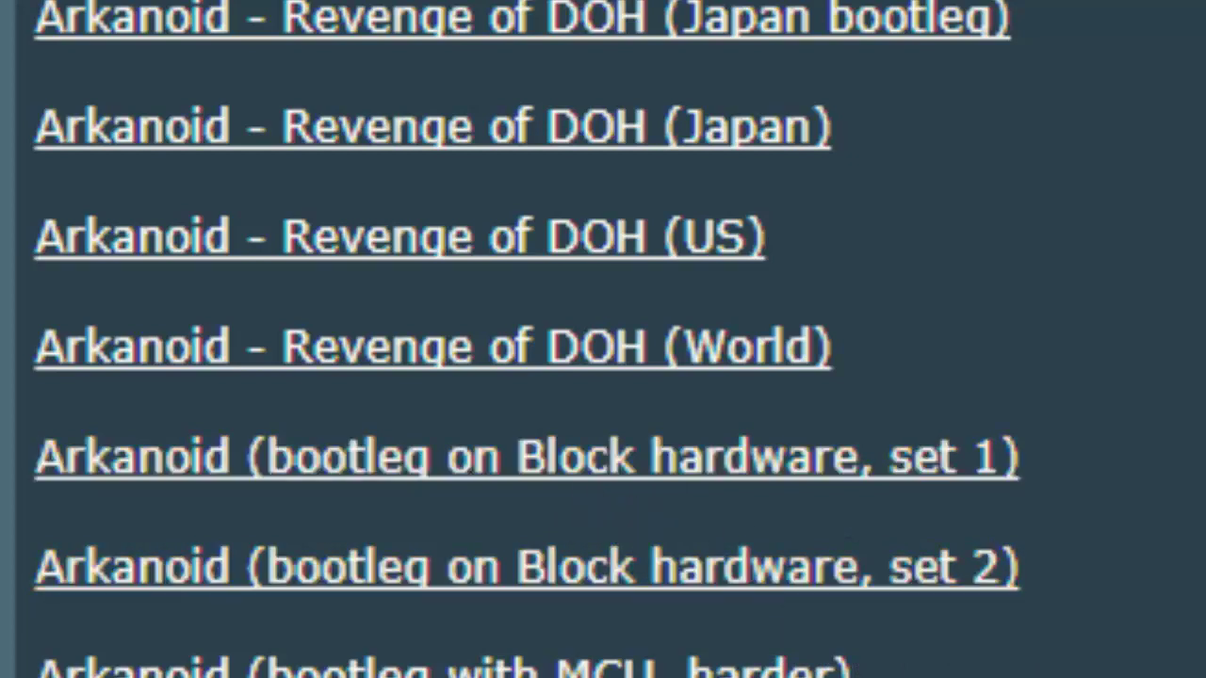
pyautogui.click(275, 356)
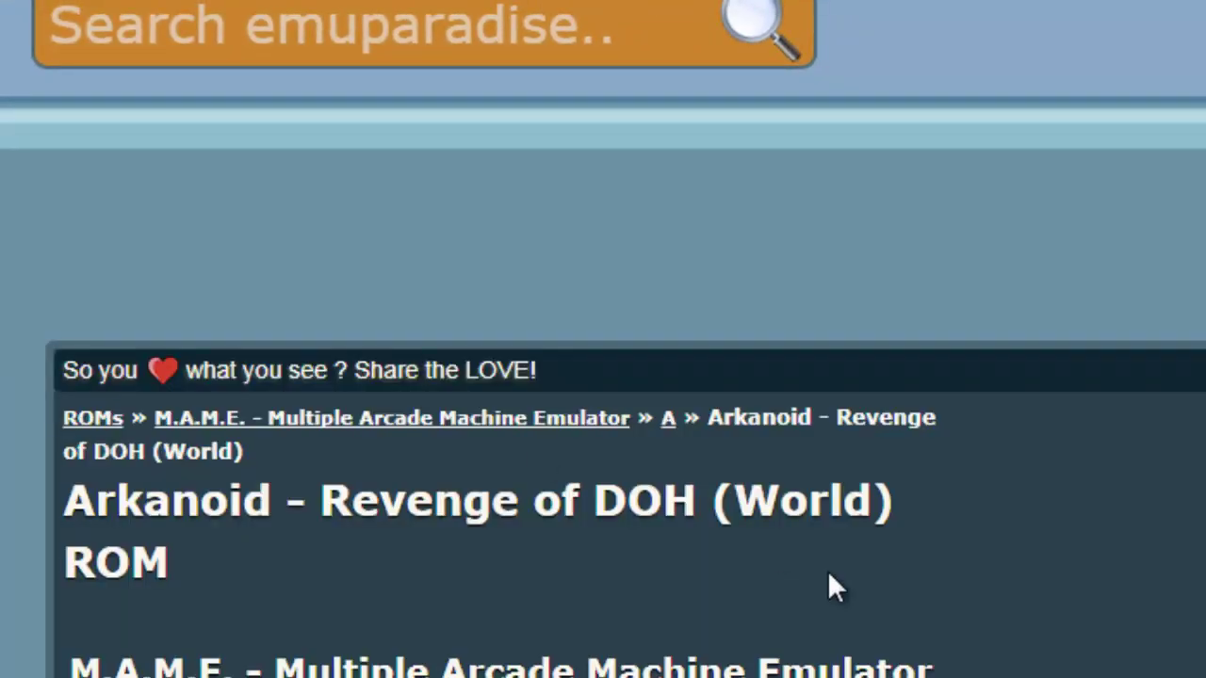
# - Look through the Arkanoid - Revenge of DOH (World) ROM page down to its Direct Download Links section
pyautogui.scroll(-3, 829, 577)
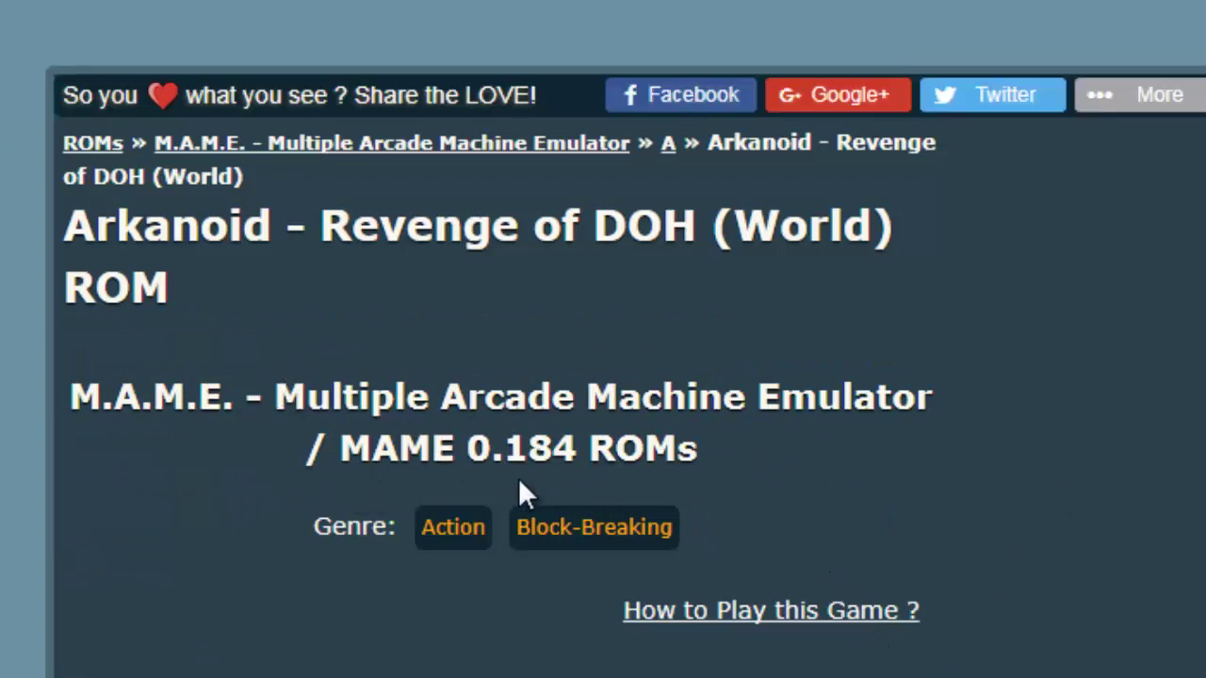
pyautogui.scroll(-5, 524, 494)
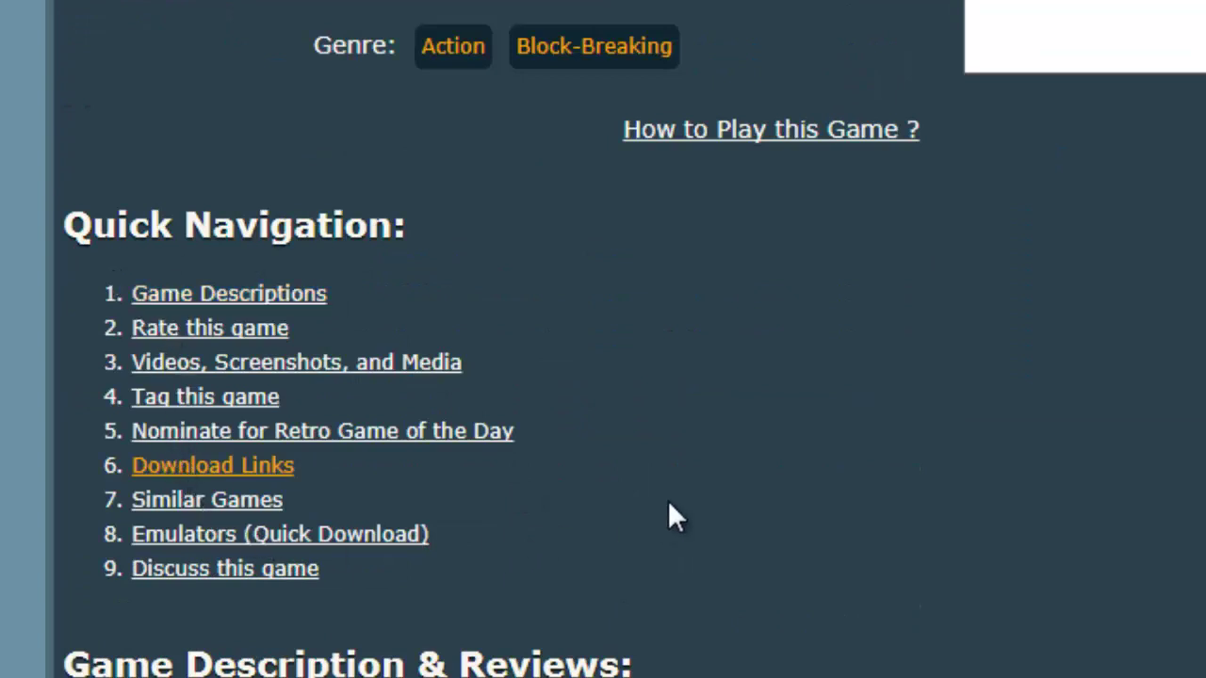
pyautogui.scroll(-3, 668, 504)
pyautogui.scroll(-4, 669, 508)
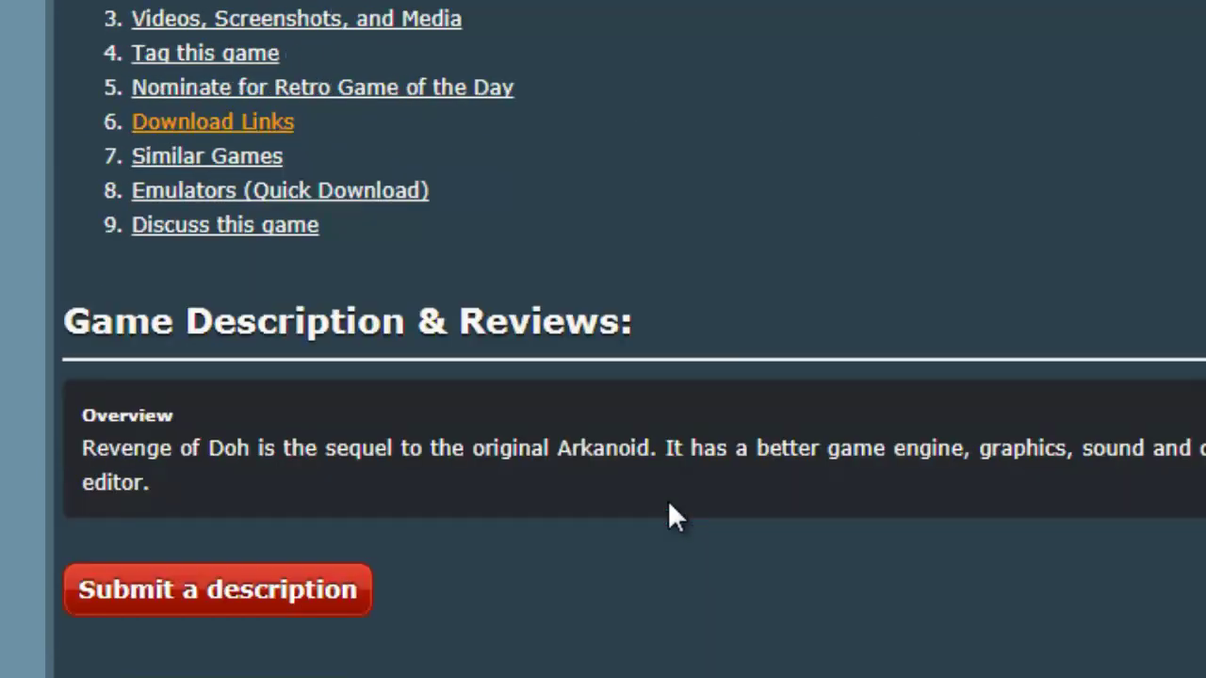
pyautogui.scroll(-5, 669, 509)
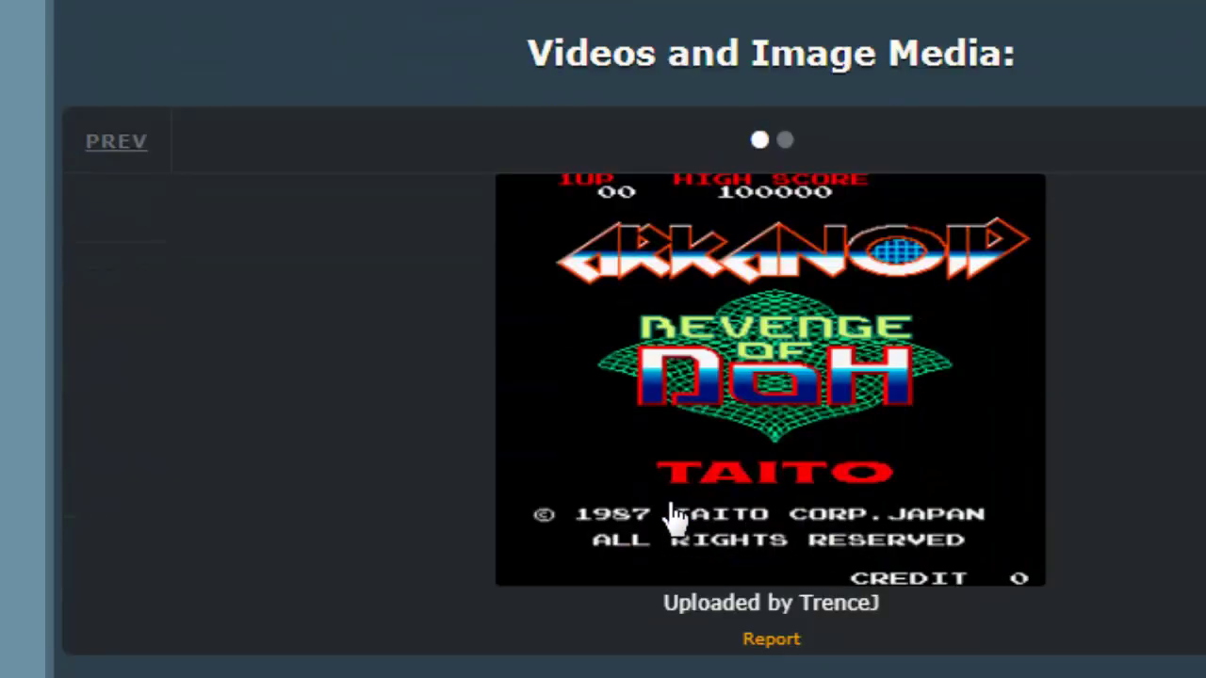
pyautogui.scroll(-2, 670, 509)
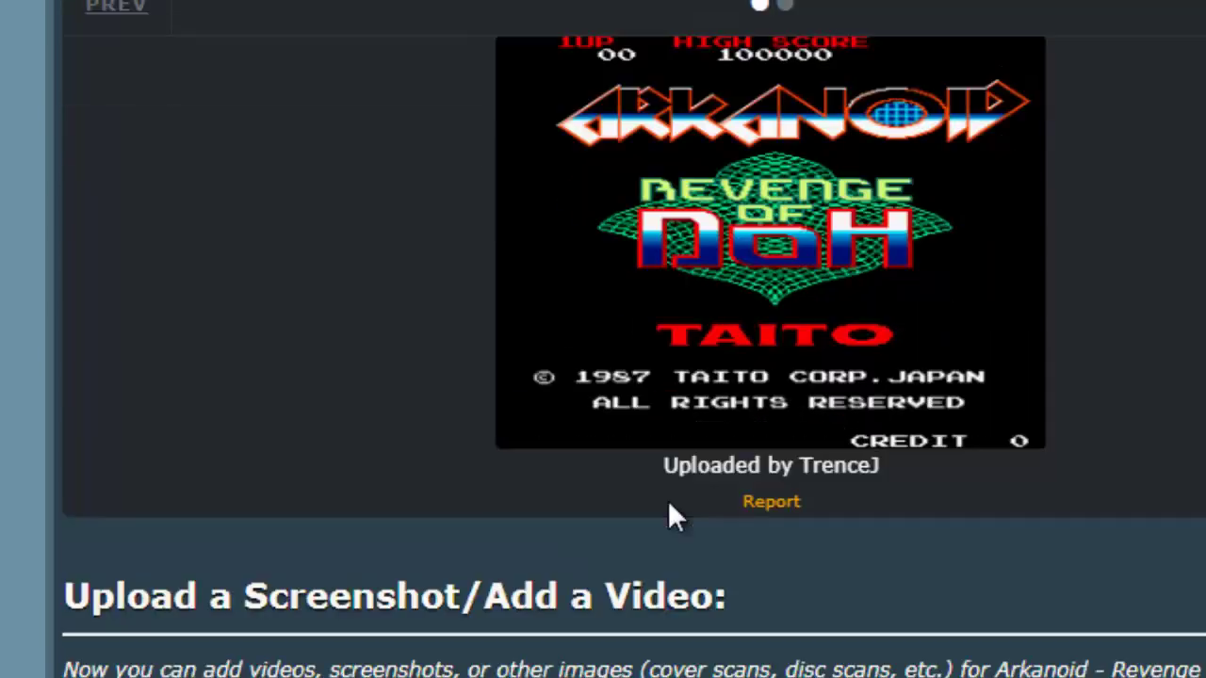
pyautogui.scroll(-2, 669, 509)
pyautogui.scroll(-10, 670, 509)
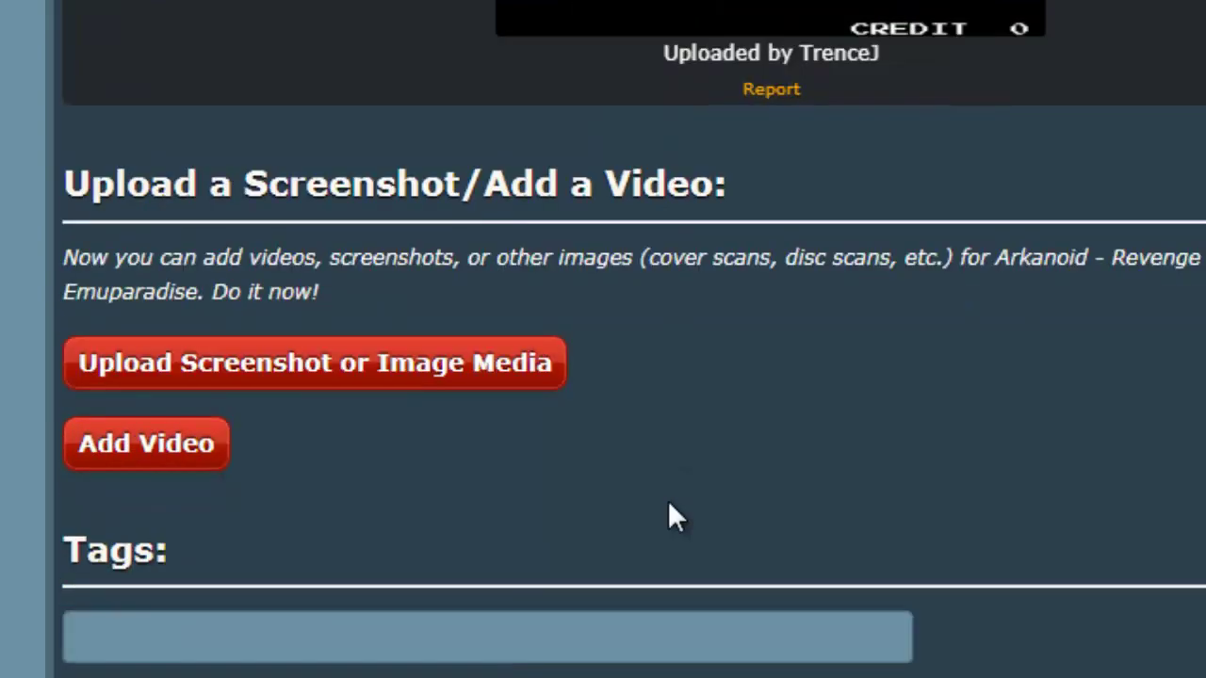
pyautogui.scroll(-10, 668, 502)
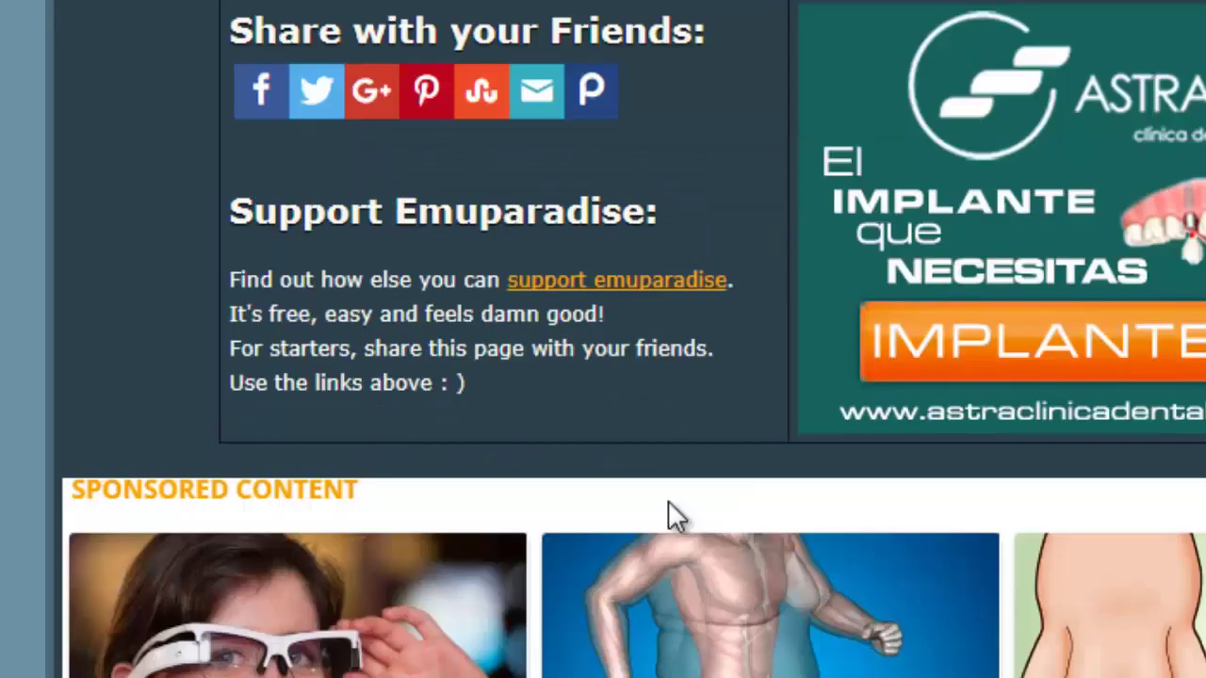
pyautogui.scroll(-3, 668, 502)
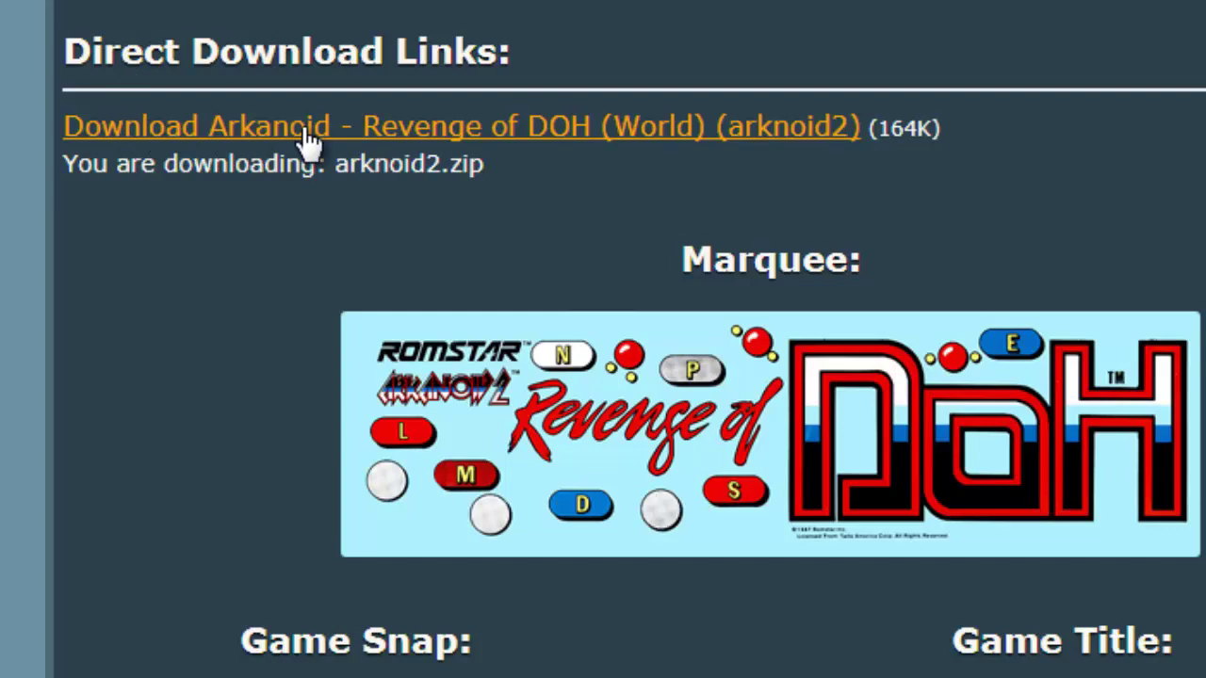
# - Examine the game's marquee, snap, title screen, system cabinet, flyer and other extras on the ROM page
pyautogui.scroll(-4, 820, 584)
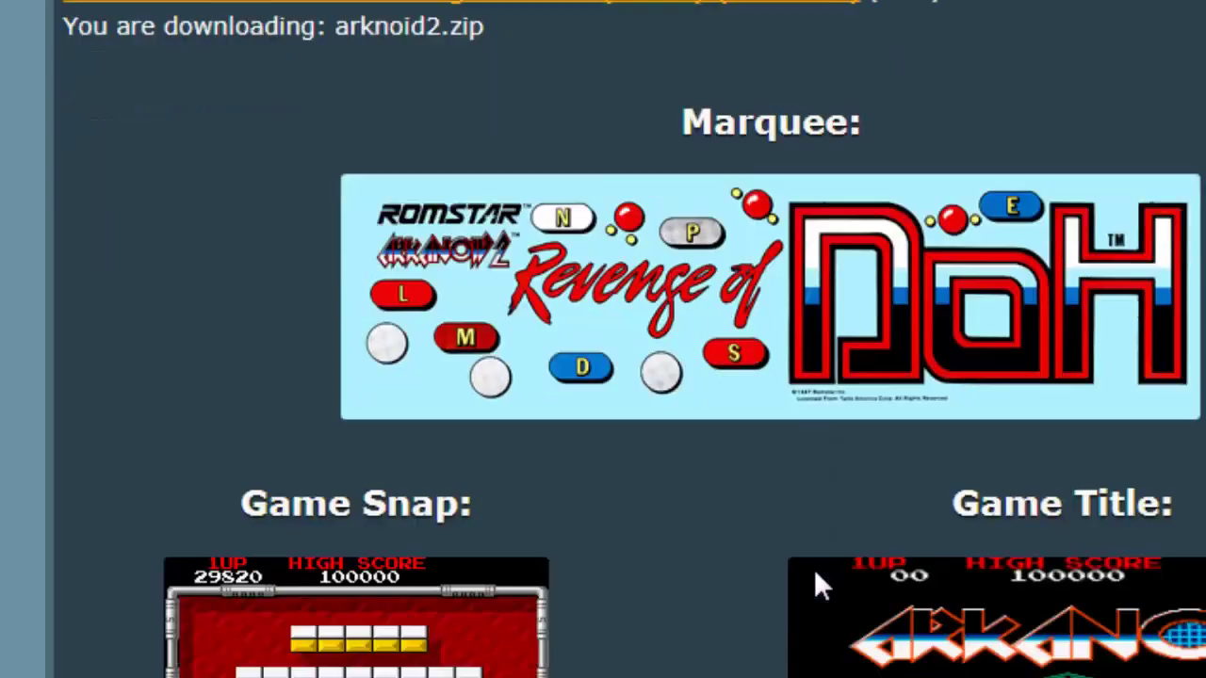
pyautogui.scroll(-1, 820, 584)
pyautogui.scroll(-5, 817, 577)
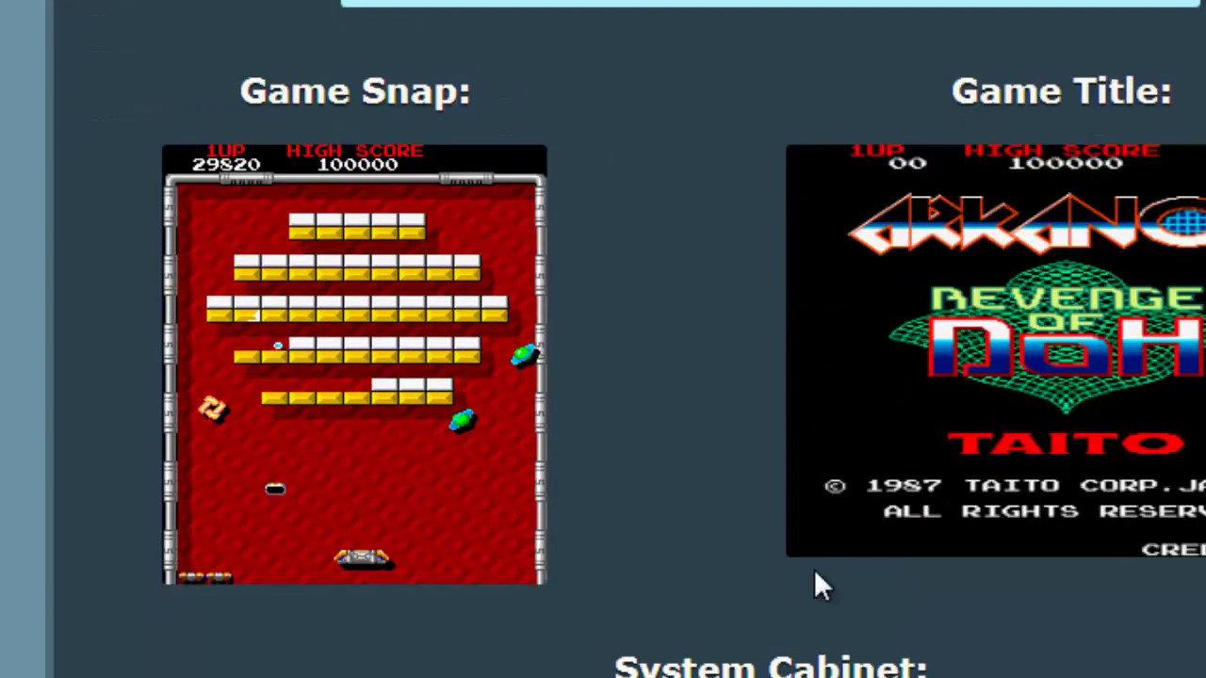
pyautogui.scroll(-2, 816, 582)
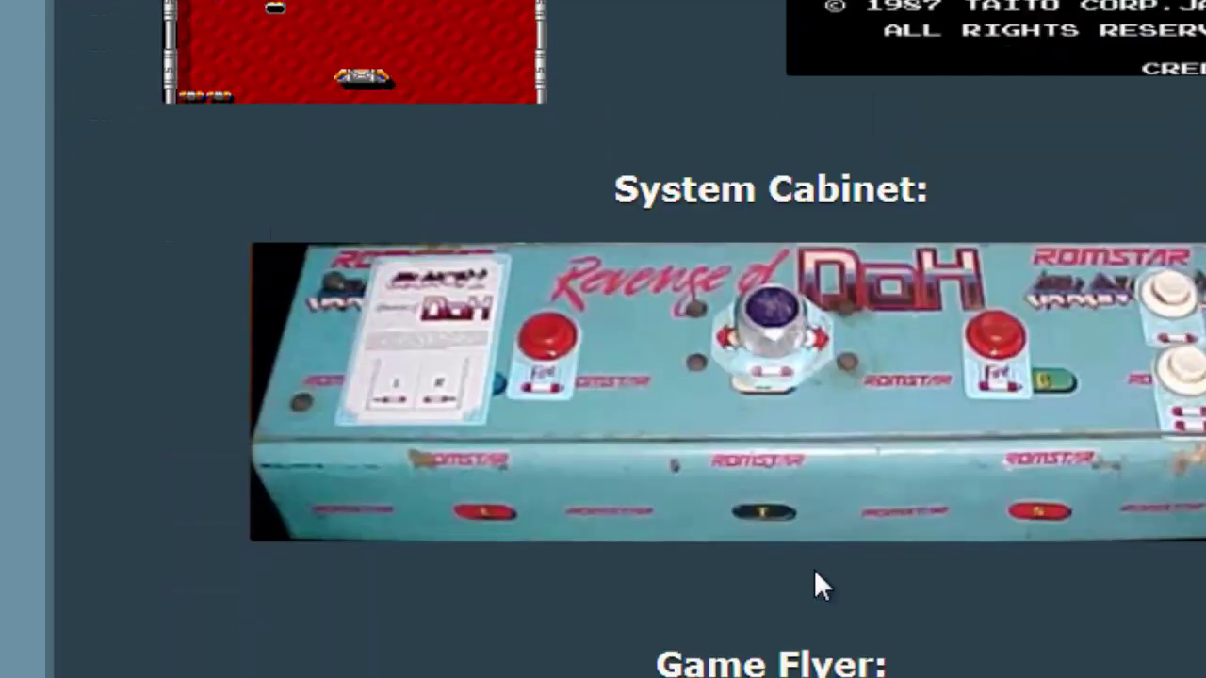
pyautogui.scroll(-3, 816, 574)
pyautogui.scroll(-2, 819, 584)
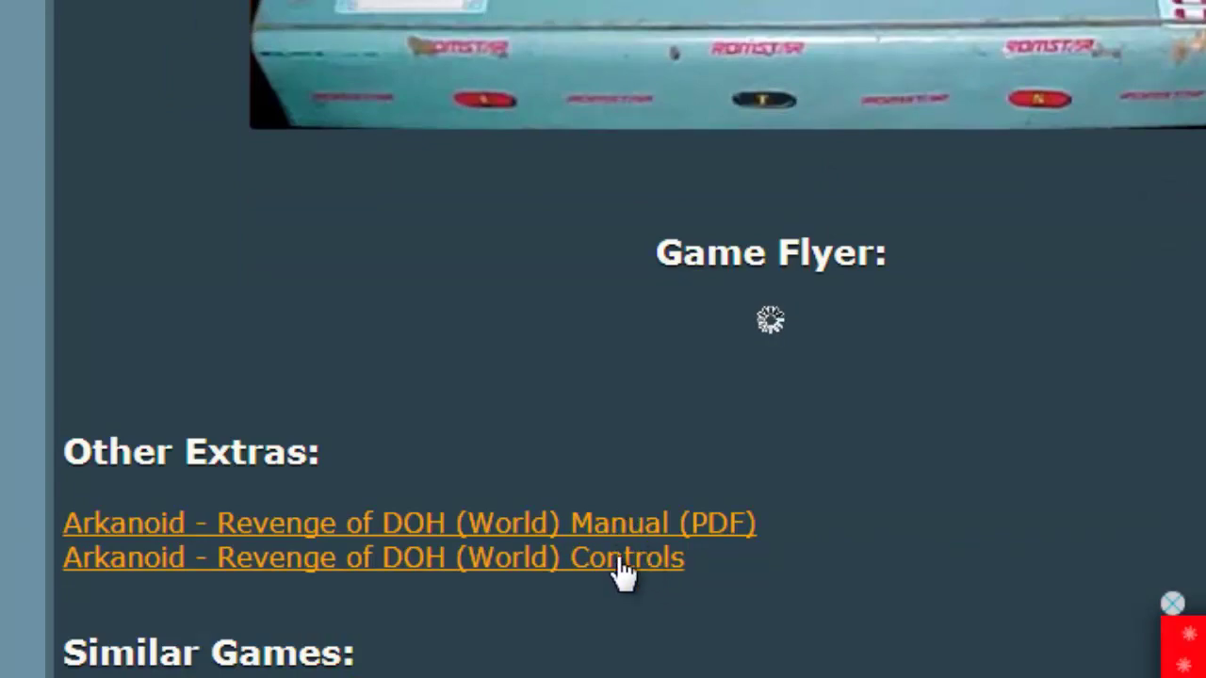
pyautogui.scroll(2, 665, 471)
pyautogui.scroll(-6, 665, 471)
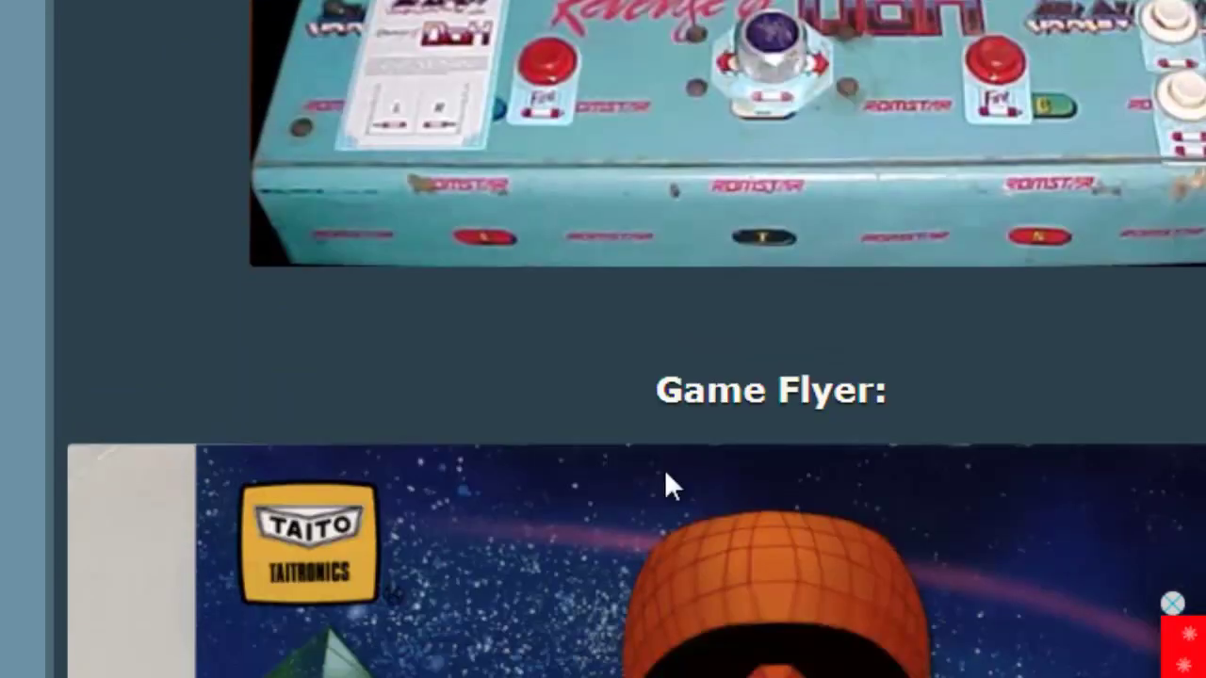
pyautogui.scroll(-7, 664, 469)
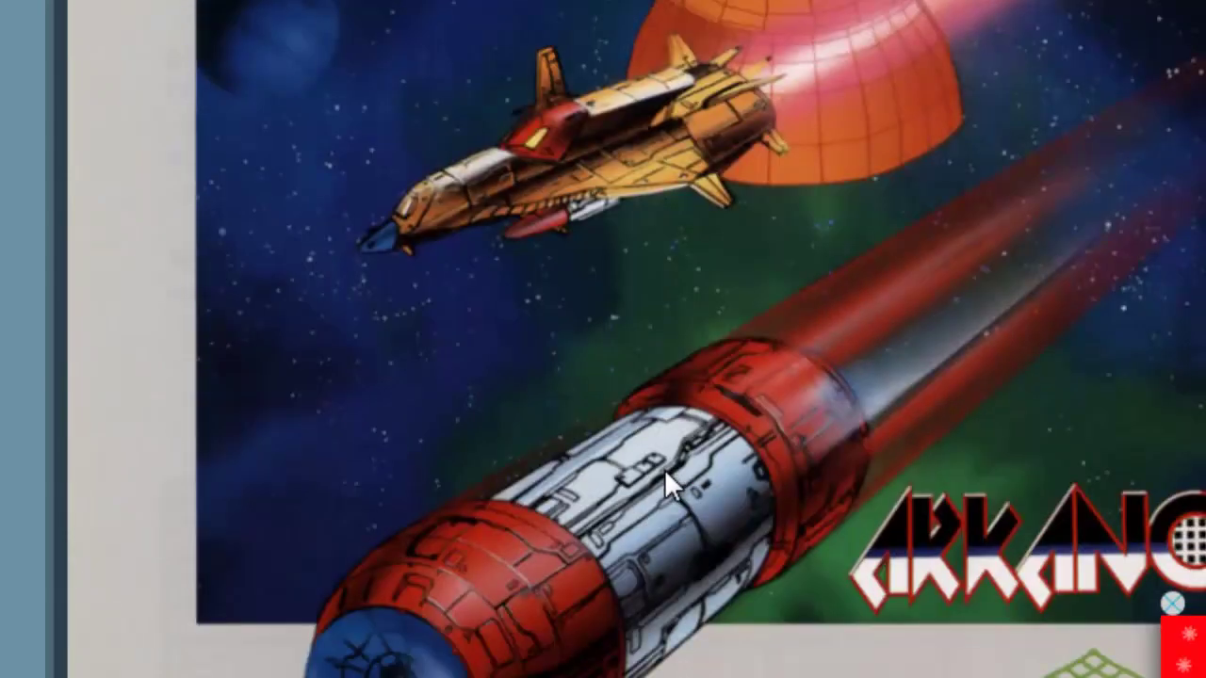
pyautogui.scroll(-6, 664, 469)
pyautogui.scroll(1, 664, 469)
pyautogui.scroll(8, 664, 469)
pyautogui.scroll(-20, 664, 469)
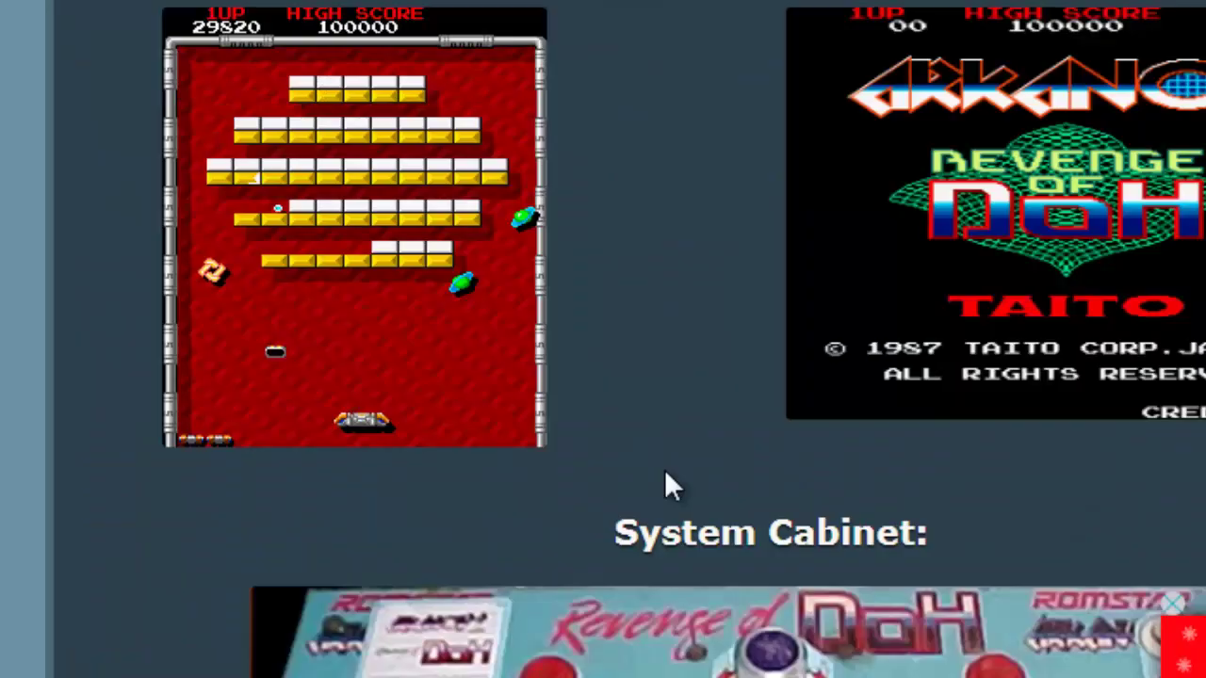
# - Open the Arkanoid - Revenge of DOH (World) (arknoid2) download link and verify the captcha with the answer Pepperoni Pizza
pyautogui.scroll(7, 664, 469)
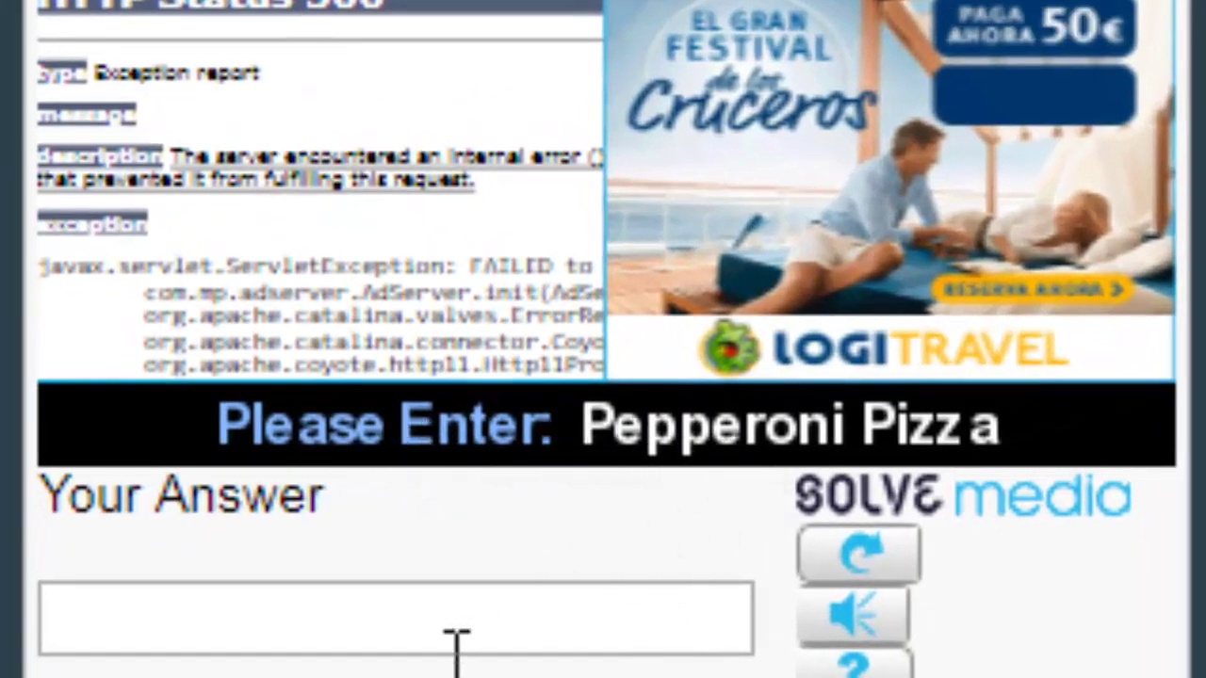
pyautogui.click(460, 629)
pyautogui.write('Pe')
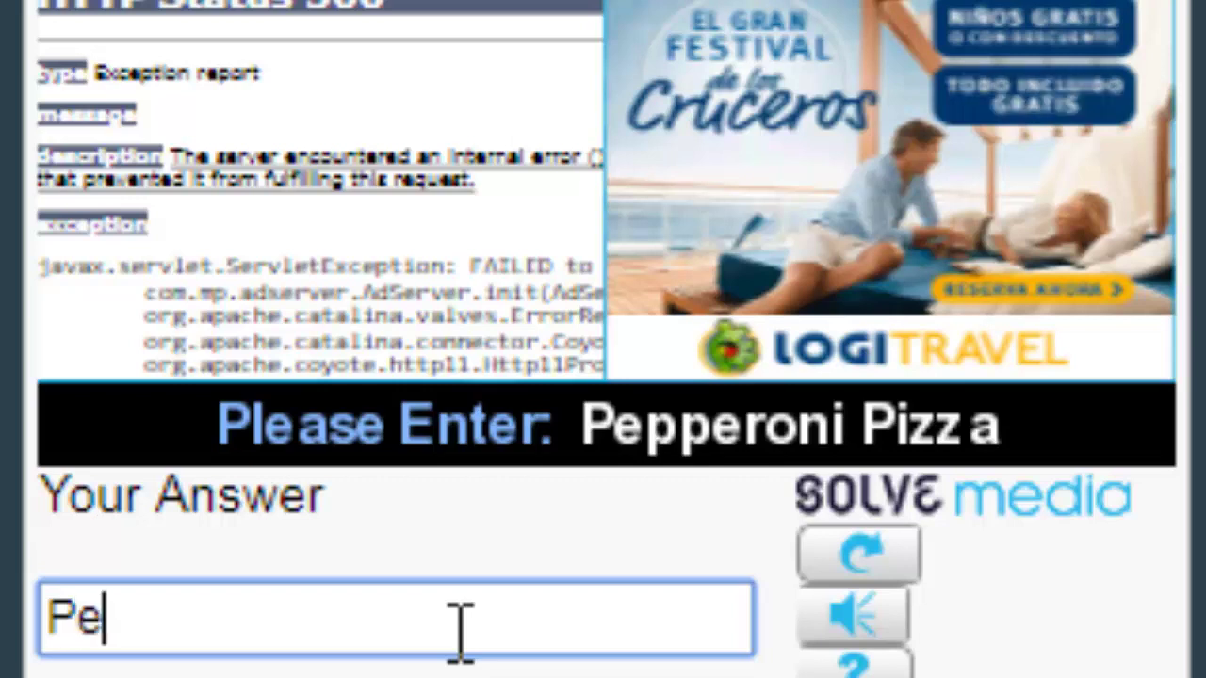
pyautogui.write('pperoni')
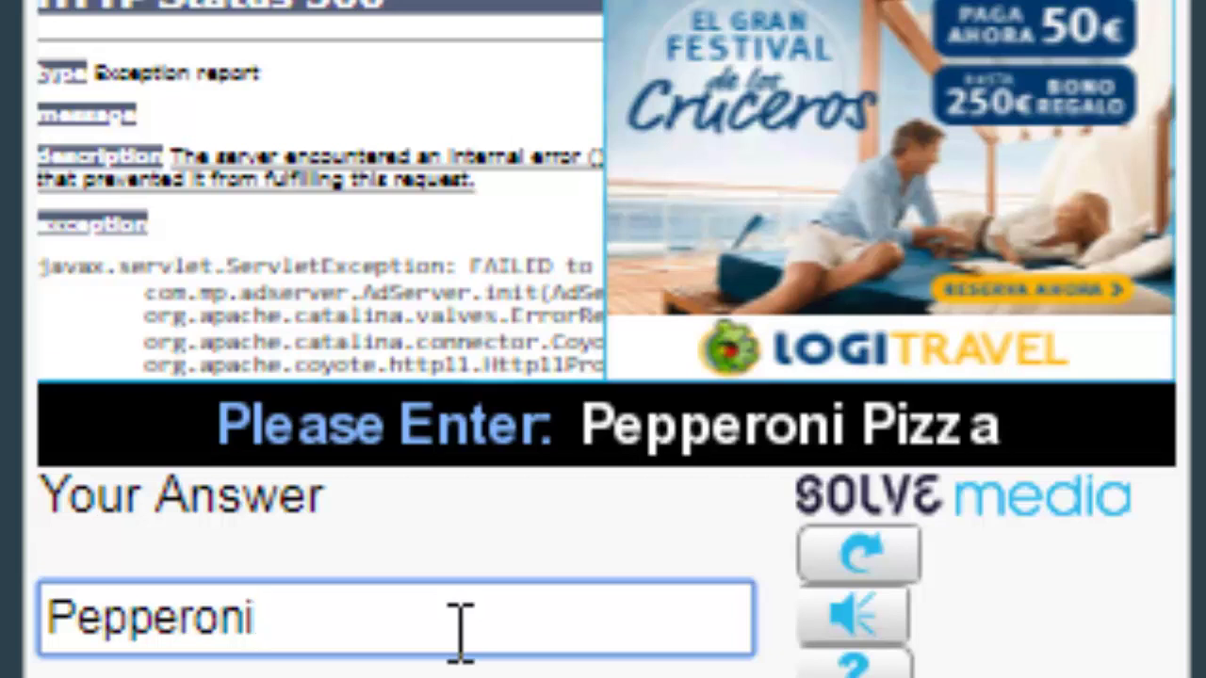
pyautogui.write(' Piz')
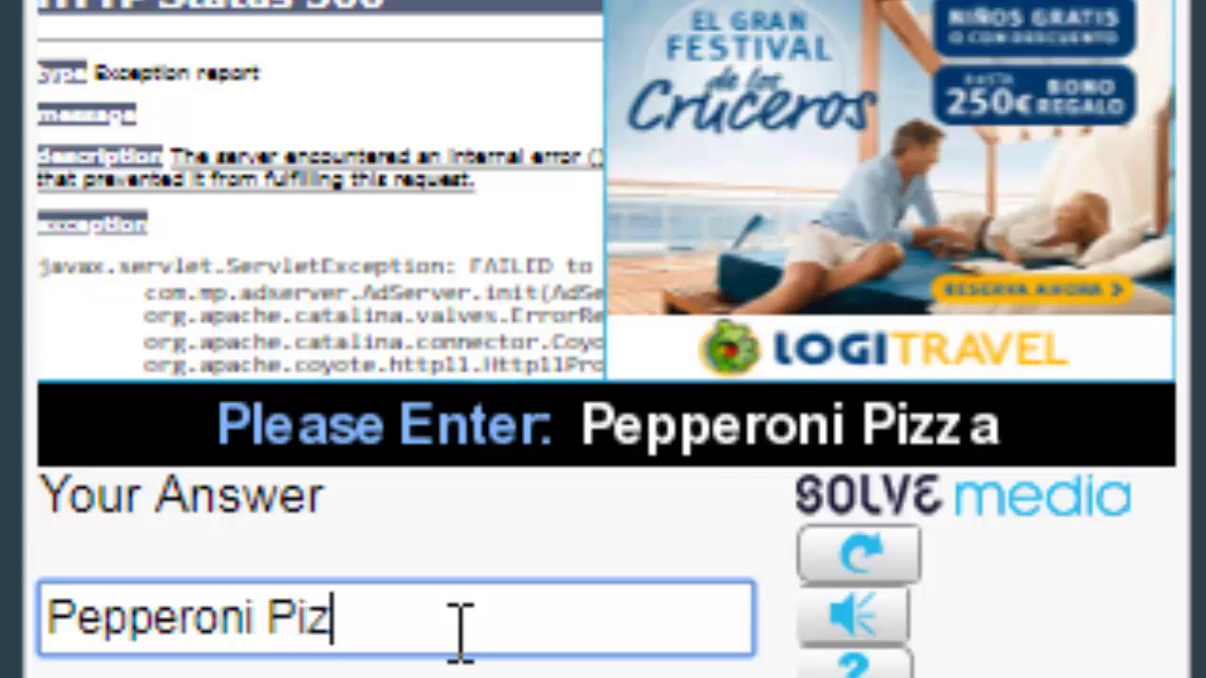
pyautogui.write('za')
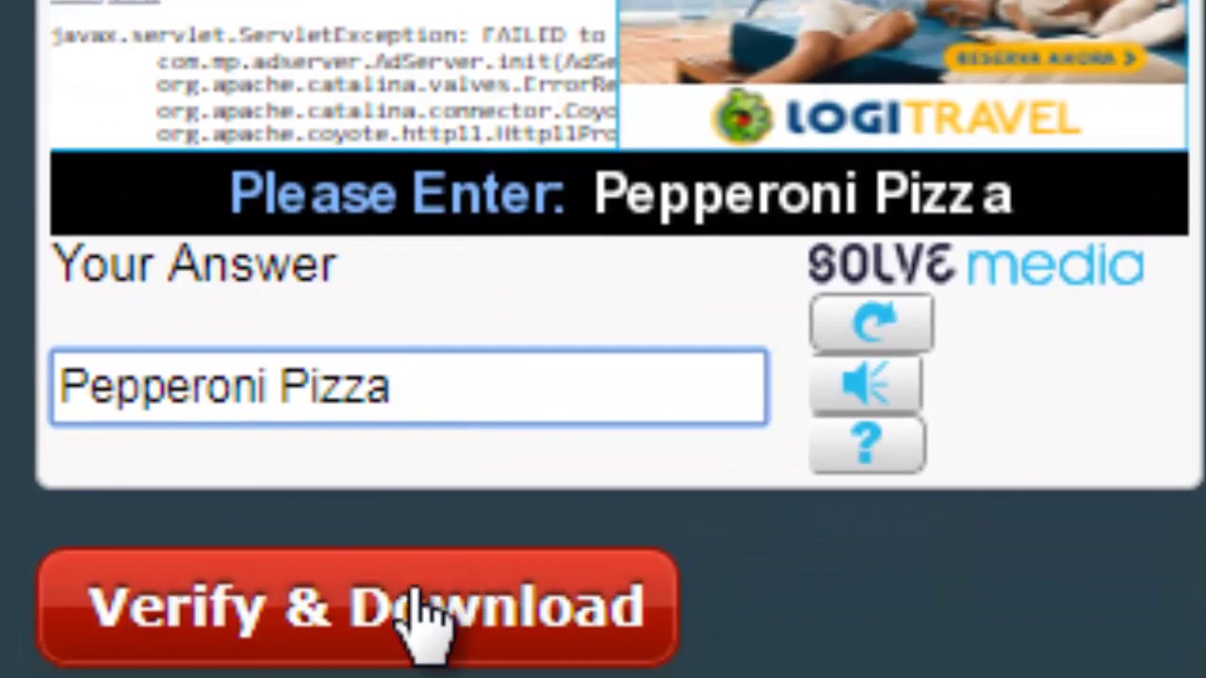
pyautogui.click(424, 611)
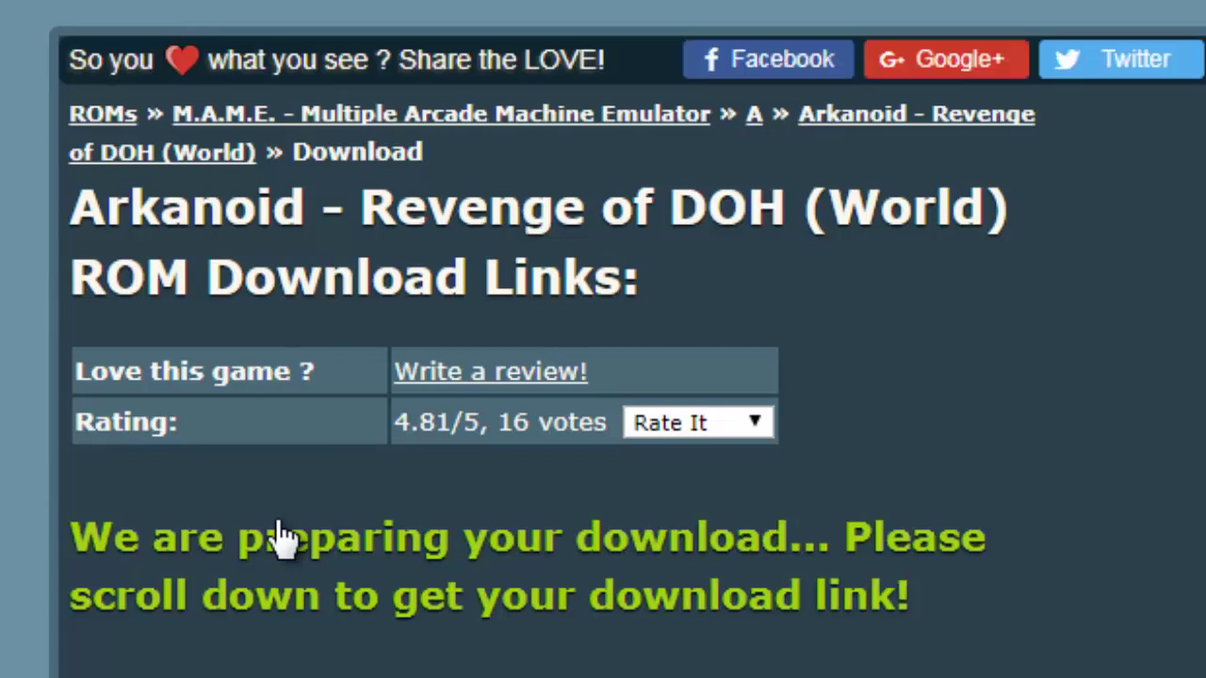
# - Download the Arkanoid - Revenge of DOH (World) ROM from the Direct Download section
pyautogui.scroll(-5, 282, 539)
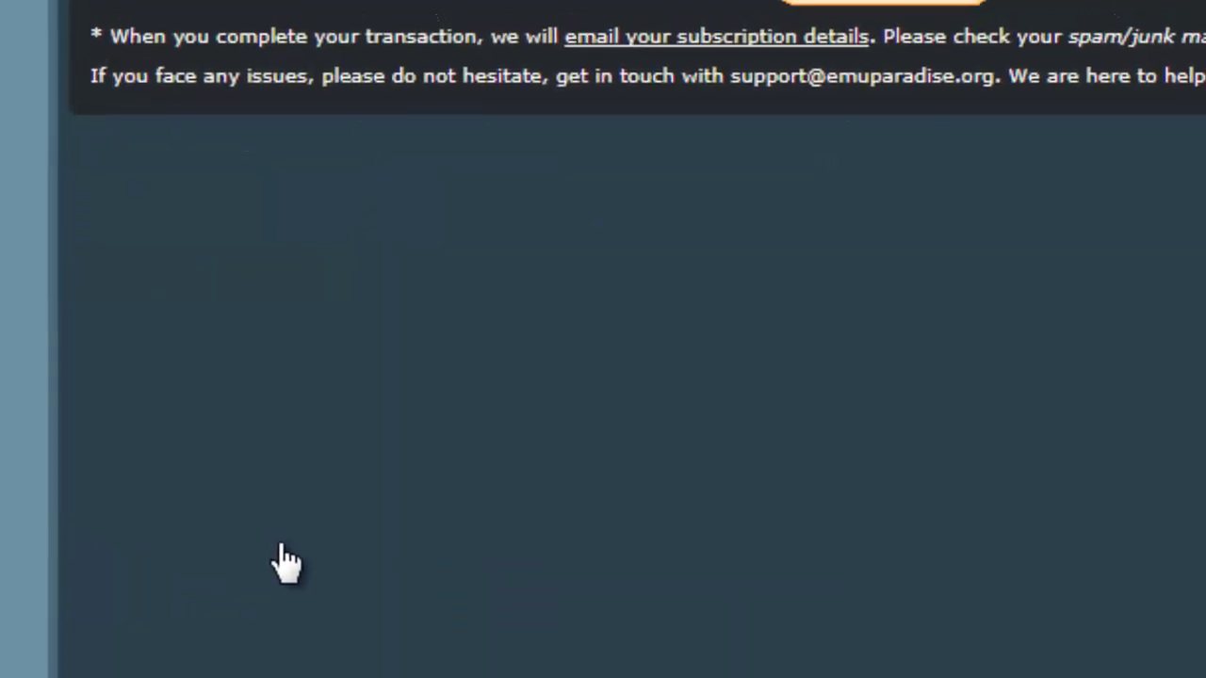
pyautogui.scroll(-5, 297, 674)
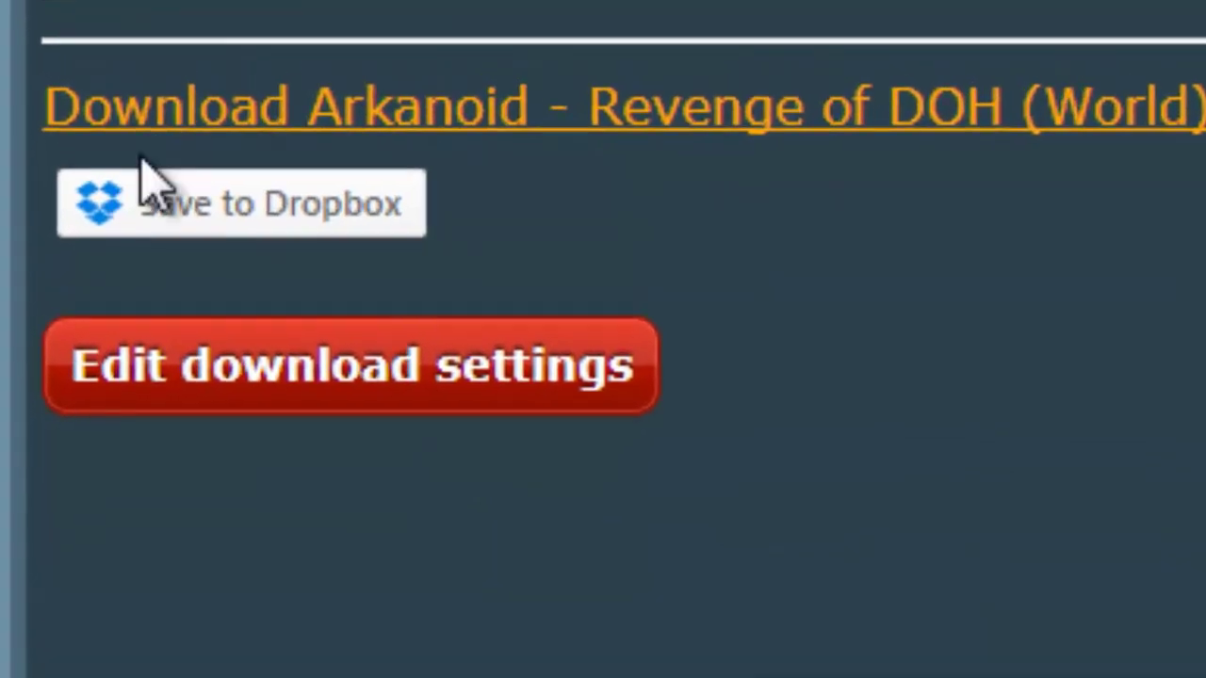
pyautogui.click(172, 174)
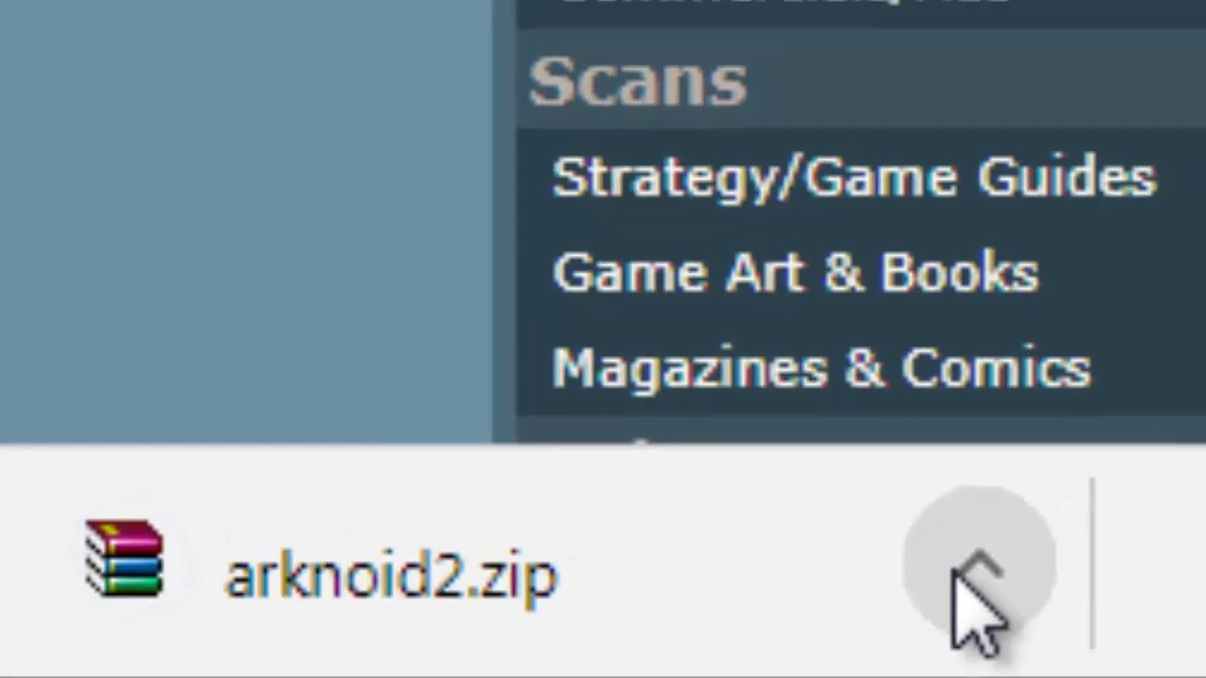
# - Show the downloaded arknoid2.zip in its folder and move it into the roms folder of mame0141b_64bit
pyautogui.click(953, 571)
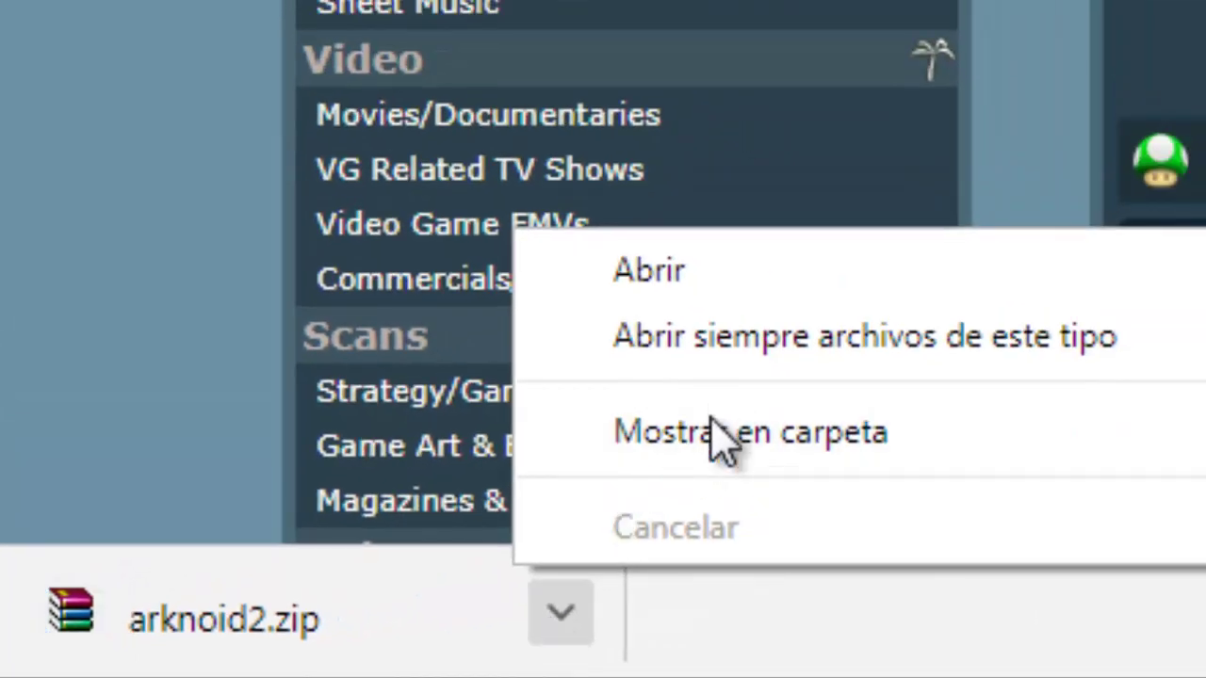
pyautogui.click(715, 466)
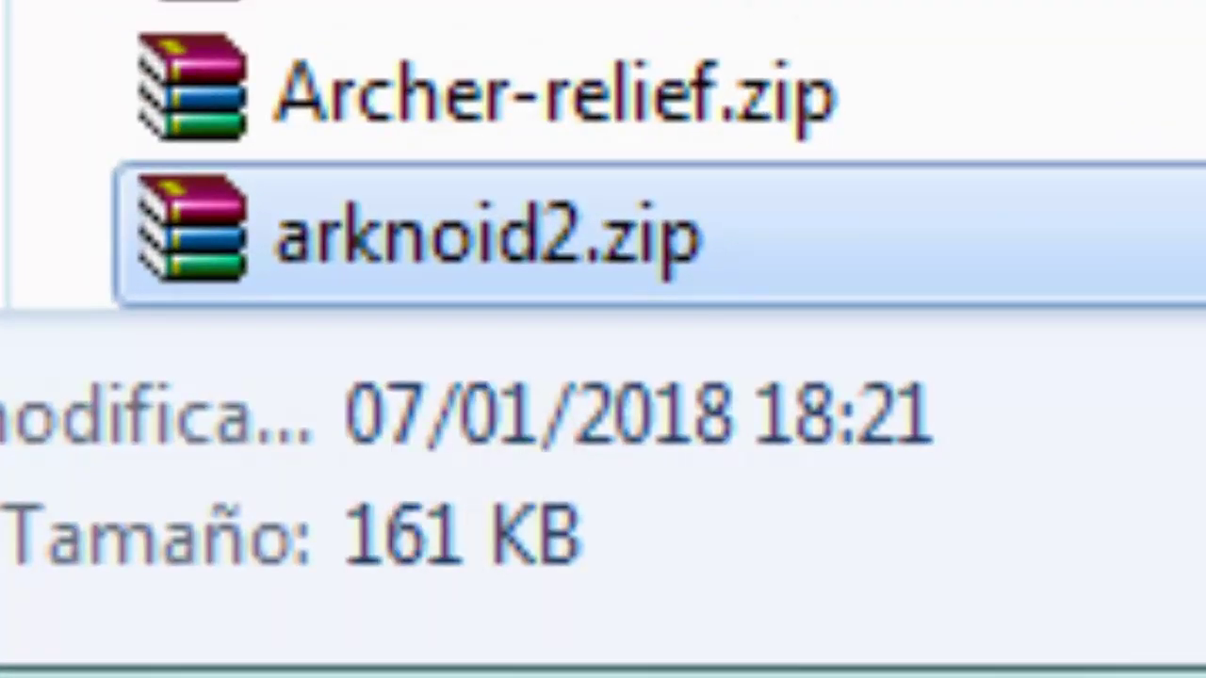
pyautogui.hotkey('ctrl', 'x')
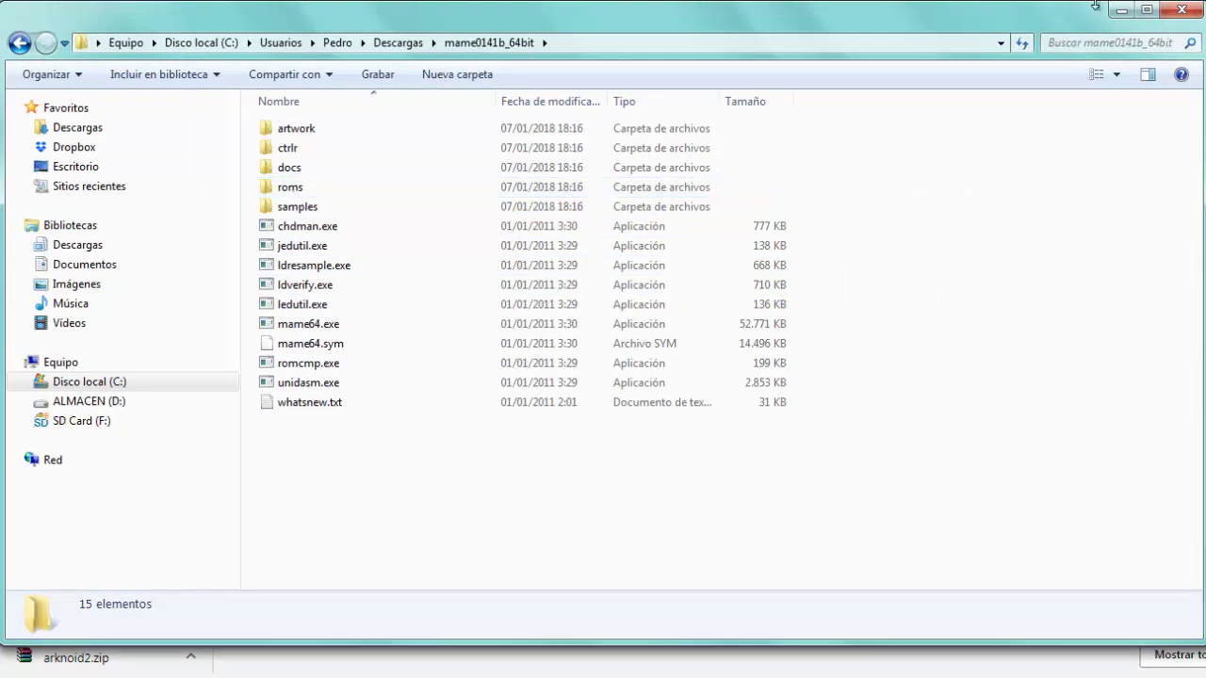
pyautogui.click(1181, 11)
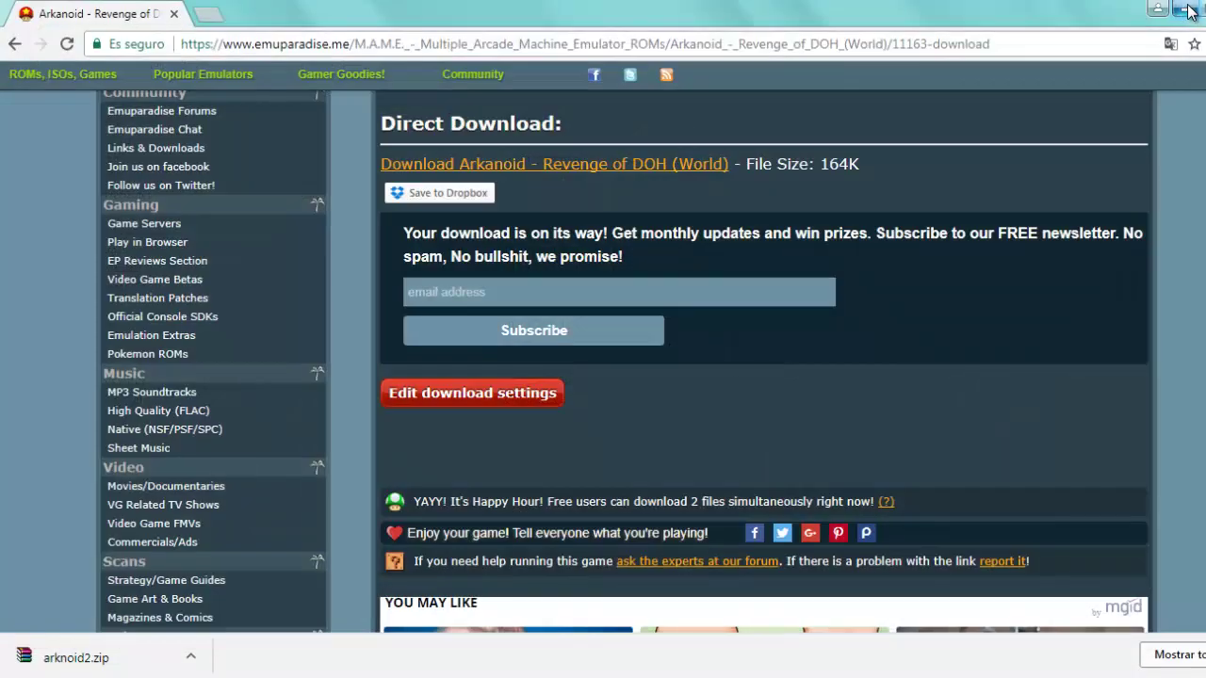
pyautogui.click(1183, 9)
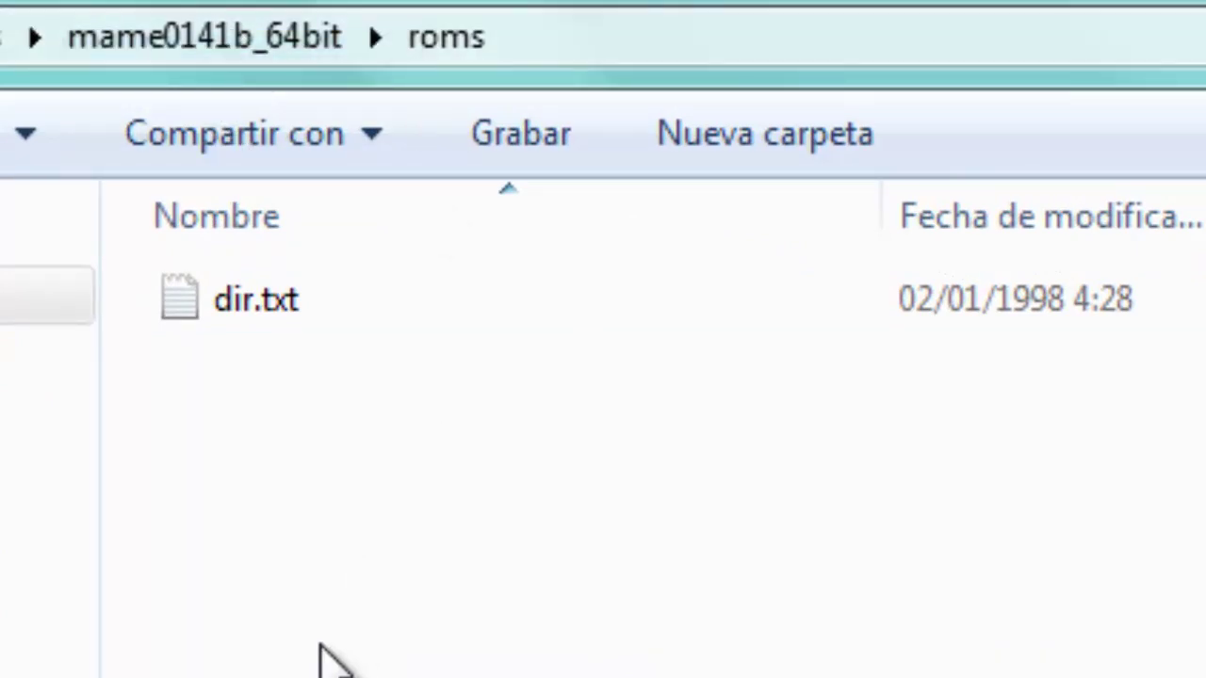
pyautogui.hotkey('ctrl', 'v')
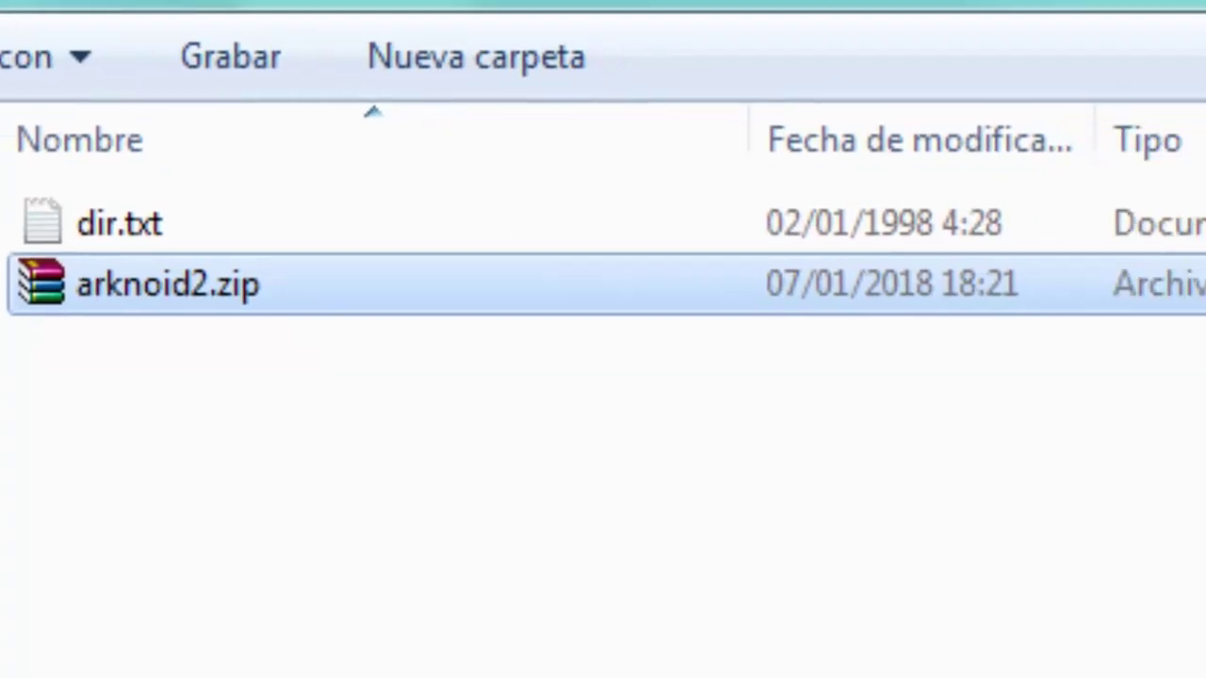
# - Return to the mame0141b_64bit folder and launch mame64.exe
pyautogui.click(252, 35)
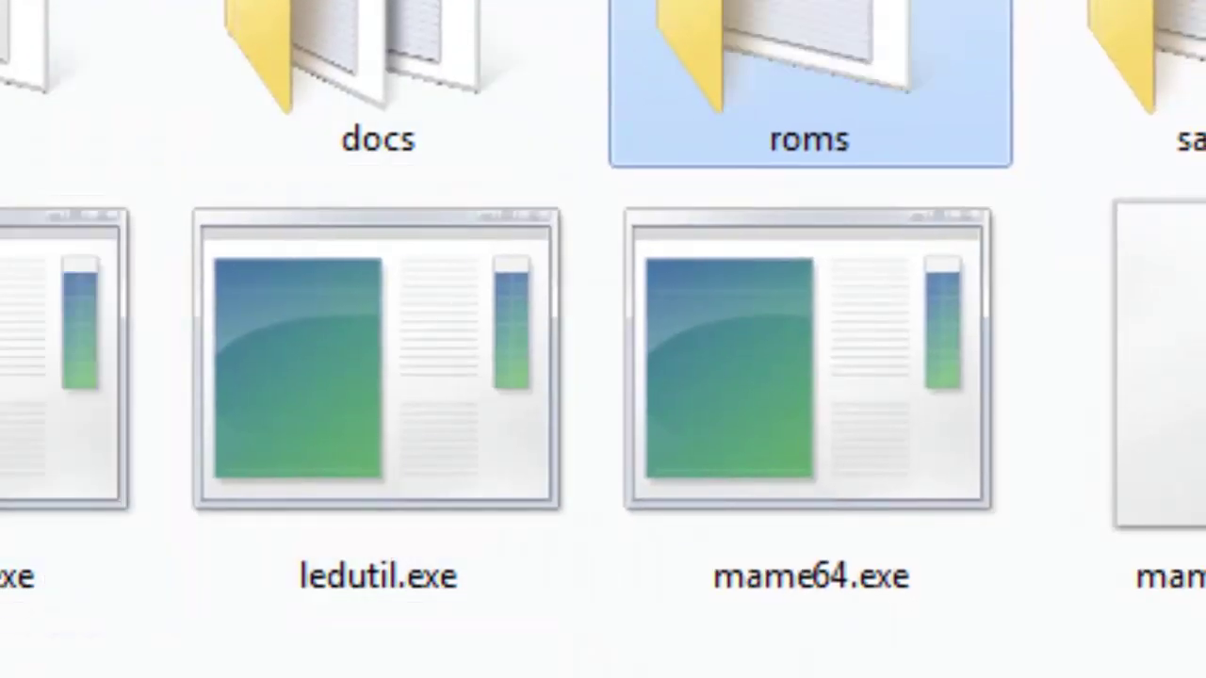
pyautogui.moveTo(871, 450)
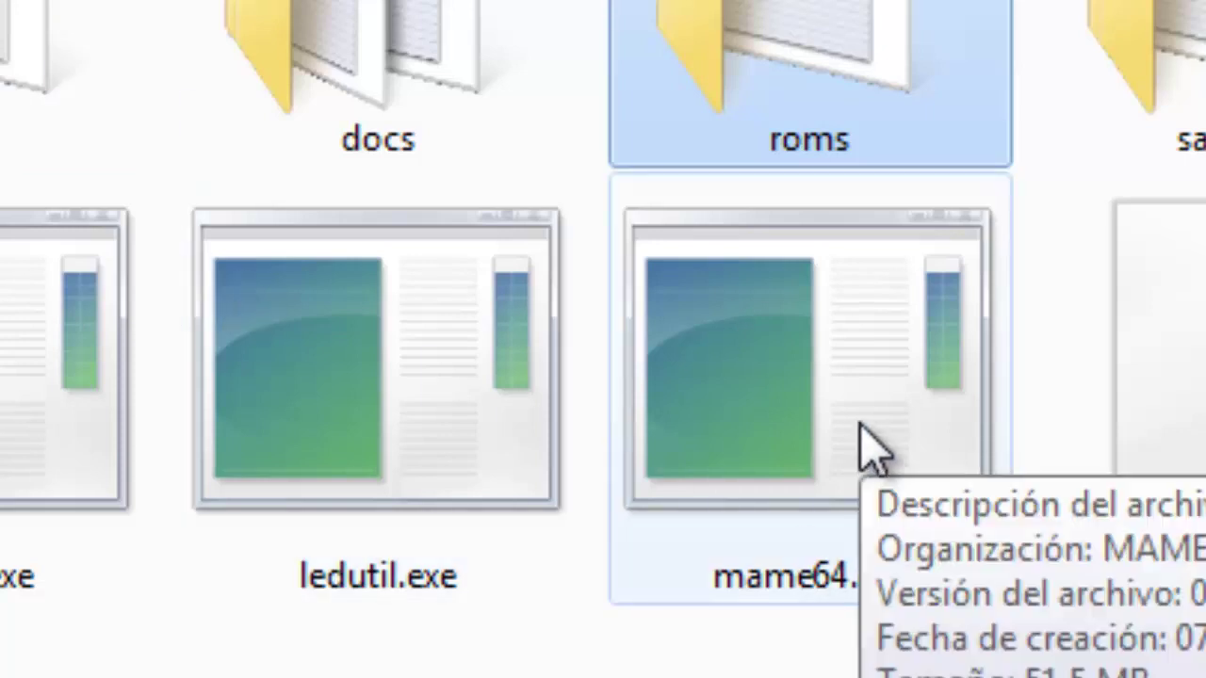
pyautogui.click(872, 451)
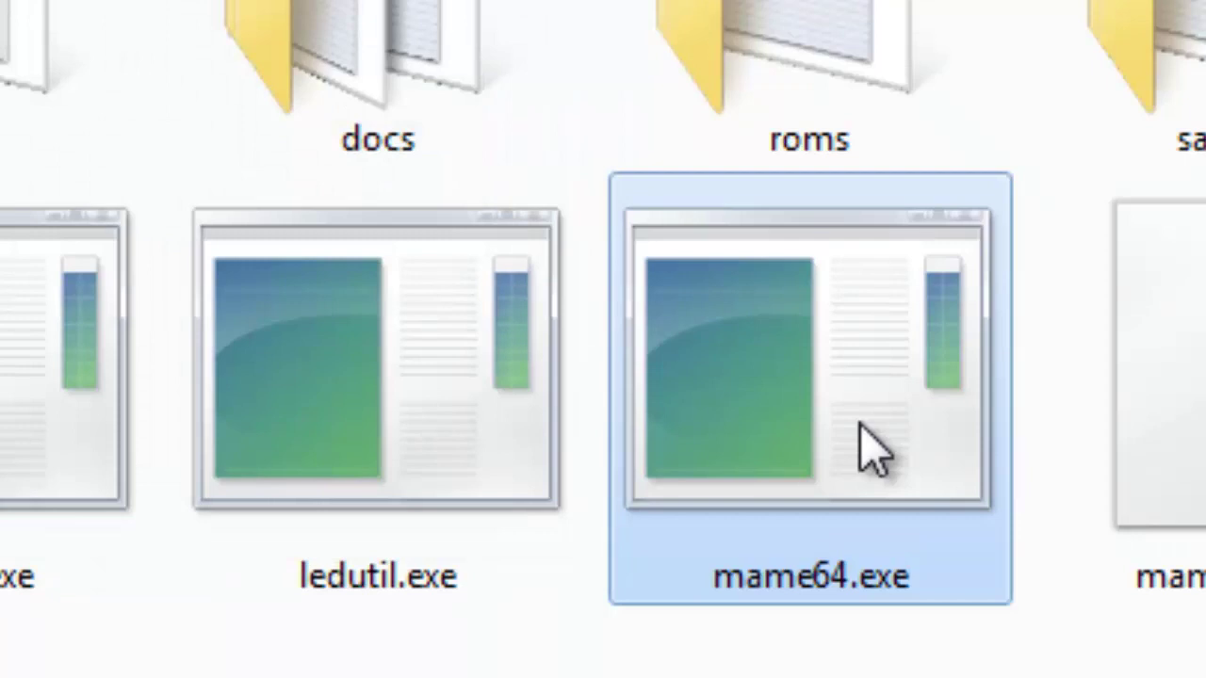
pyautogui.doubleClick(871, 450)
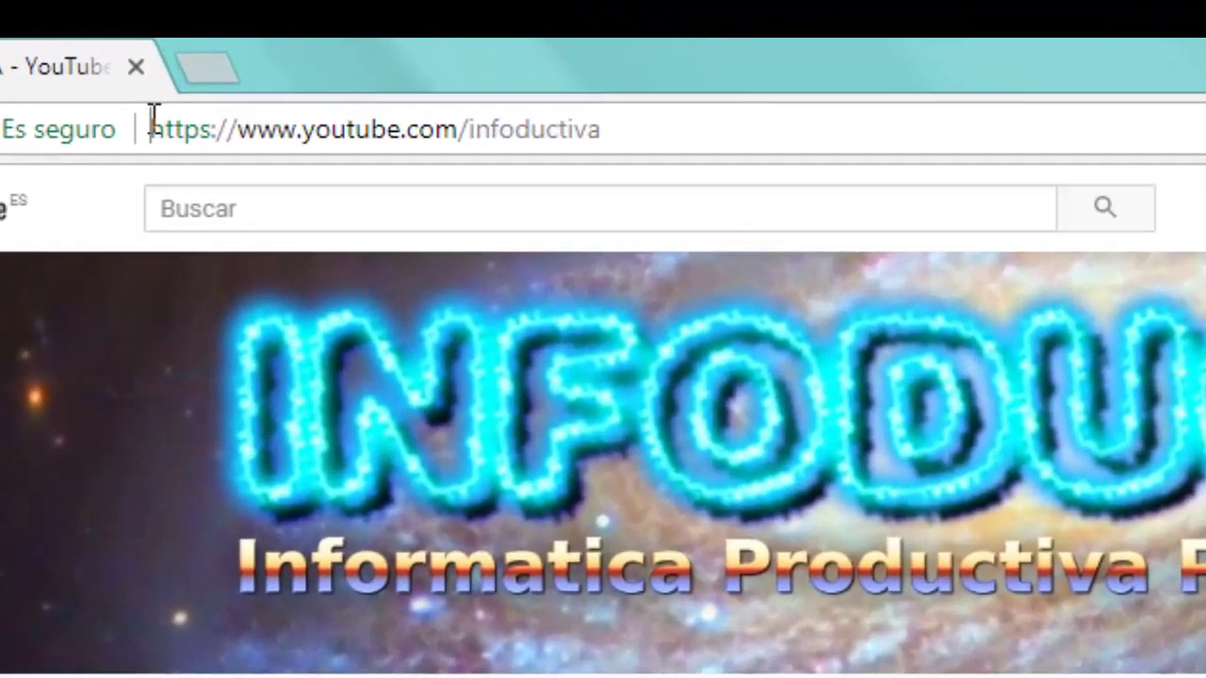
pyautogui.moveTo(167, 79); pyautogui.dragTo(273, 98)
pyautogui.moveTo(345, 186); pyautogui.dragTo(730, 184)
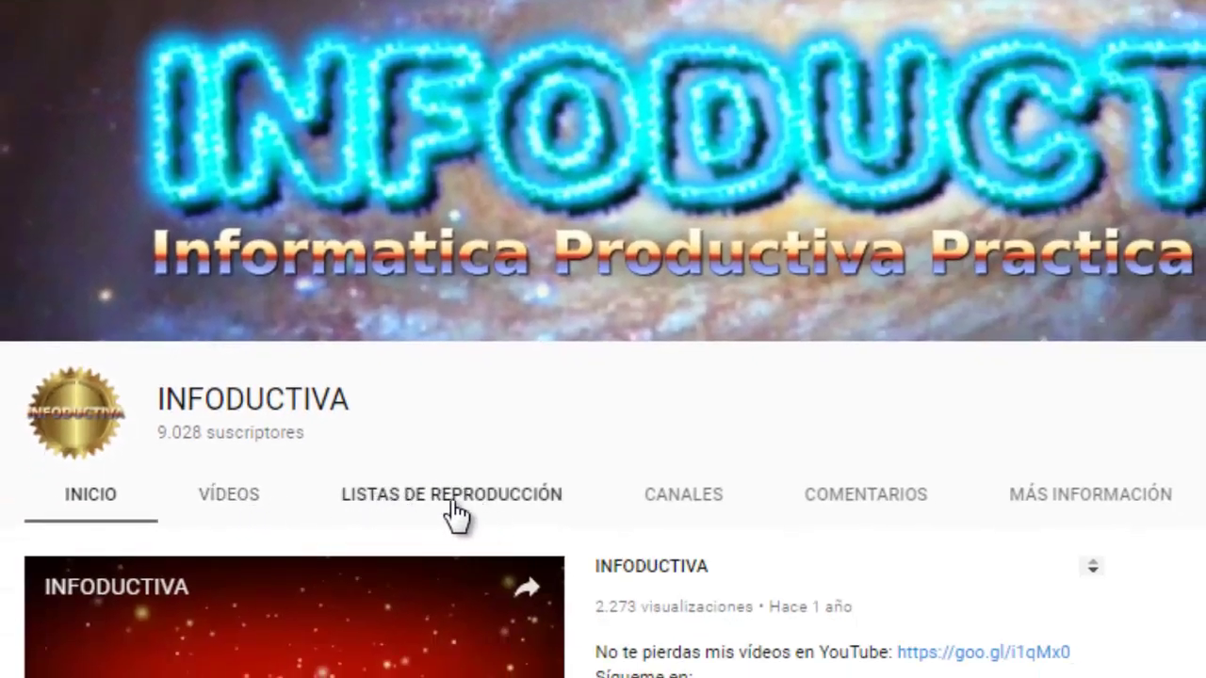
# - Open the Kodi - Centro Multimedia playlist from the INFODUCTIVA channel's created playlists
pyautogui.scroll(-5, 466, 514)
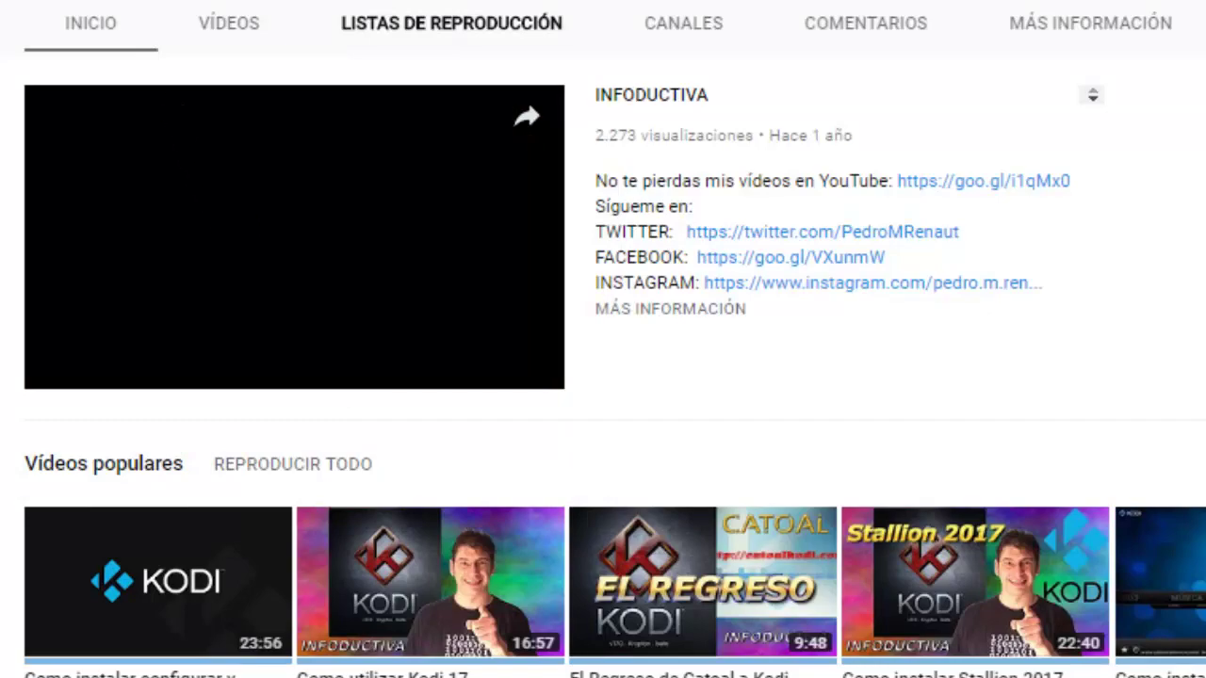
pyautogui.click(451, 23)
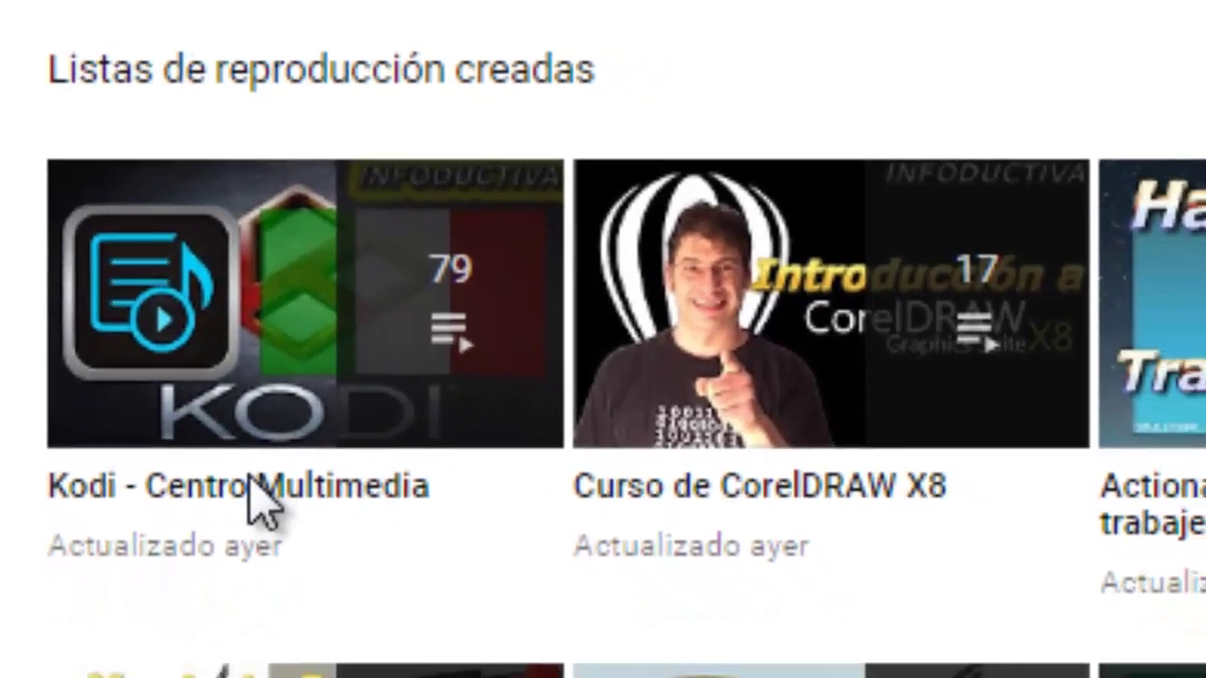
pyautogui.click(256, 491)
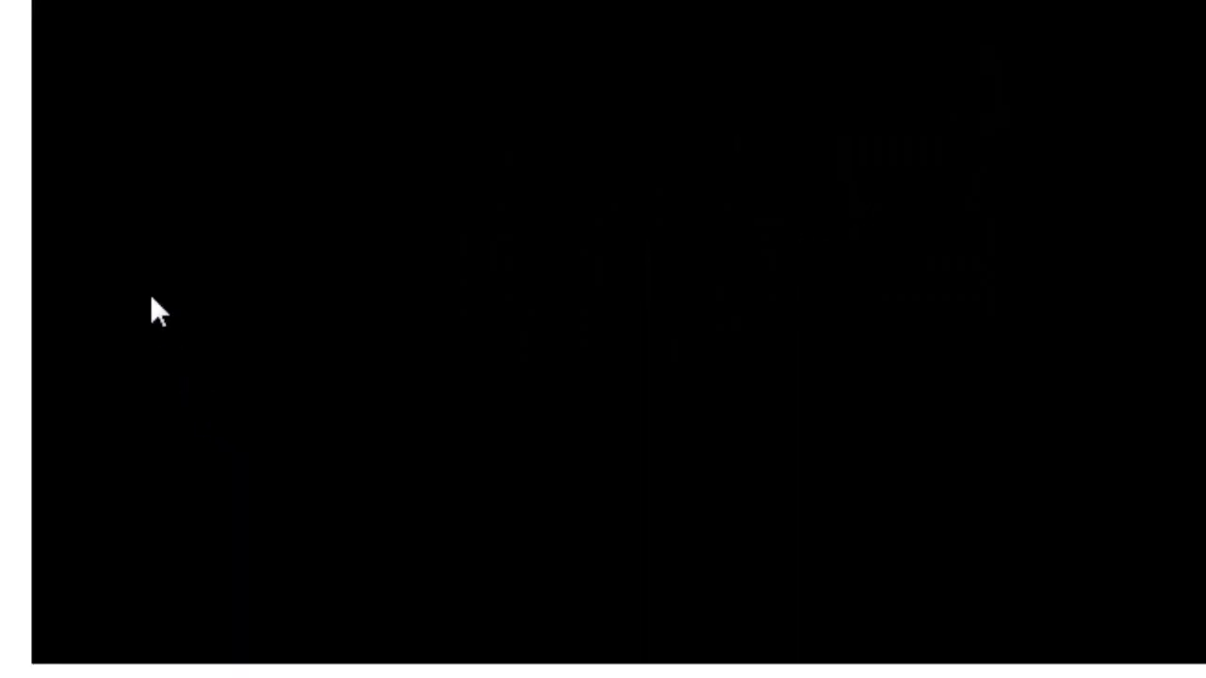
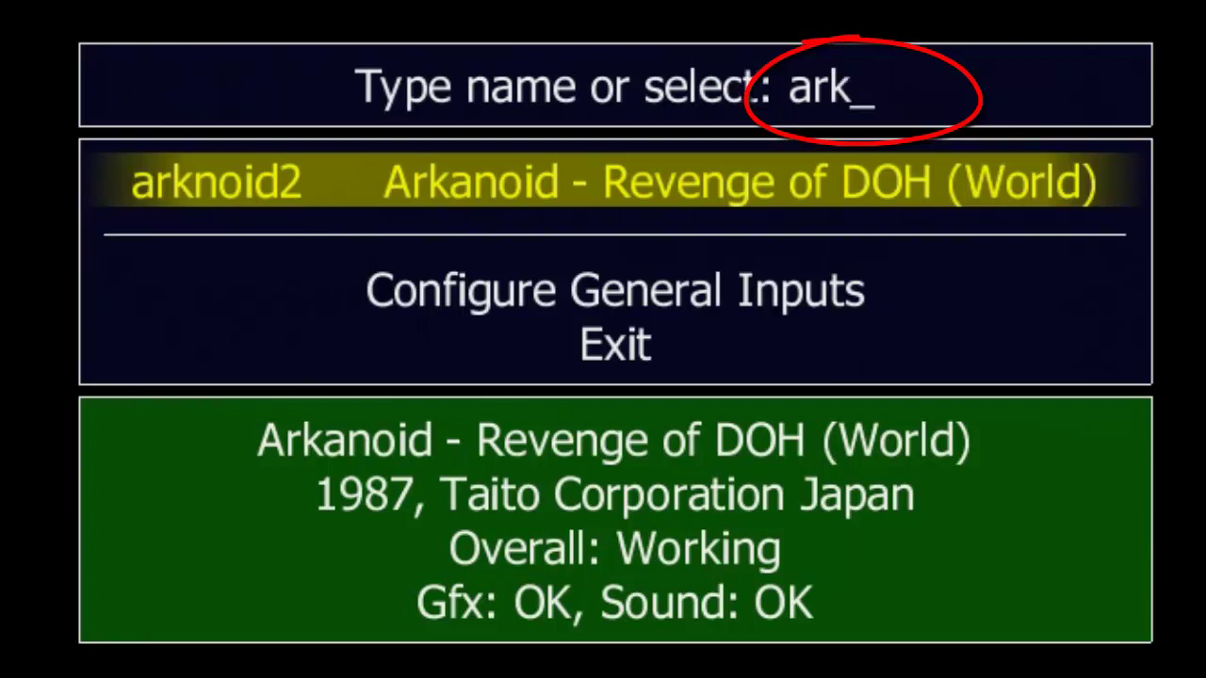
# - Clear the search text "ark" from the game selection and open Configure General Inputs
pyautogui.press('BackSpace')
pyautogui.press('BackSpace')
pyautogui.press('BackSpace')
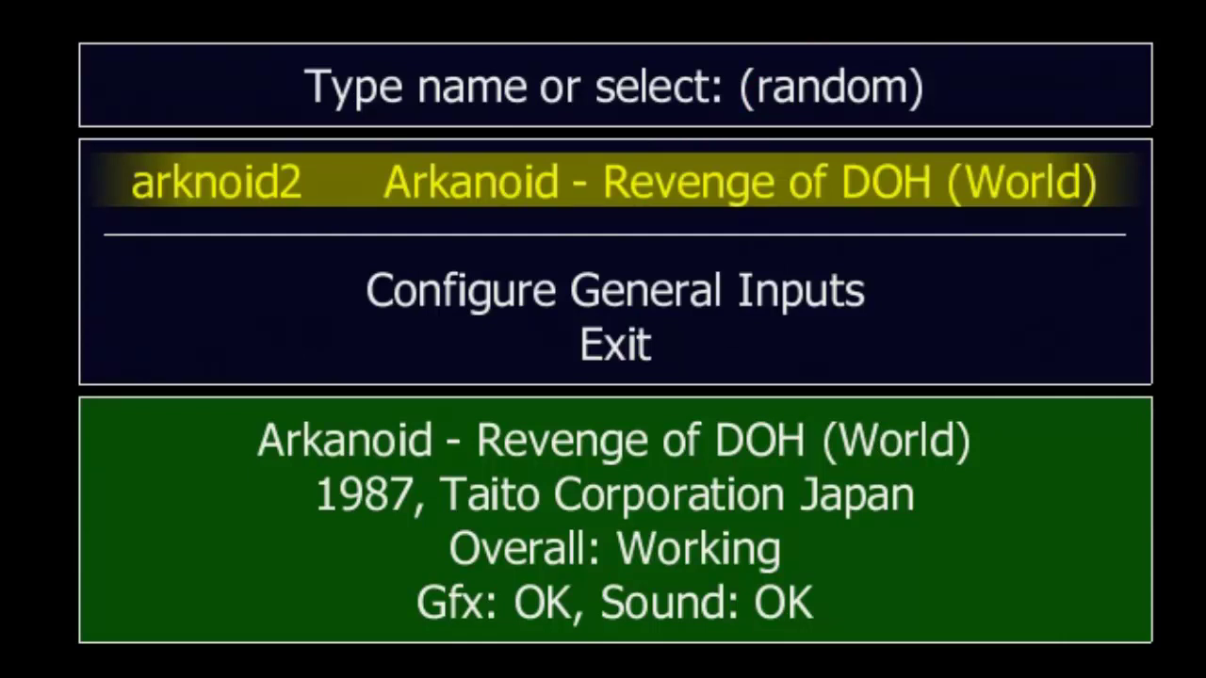
pyautogui.press('Down')
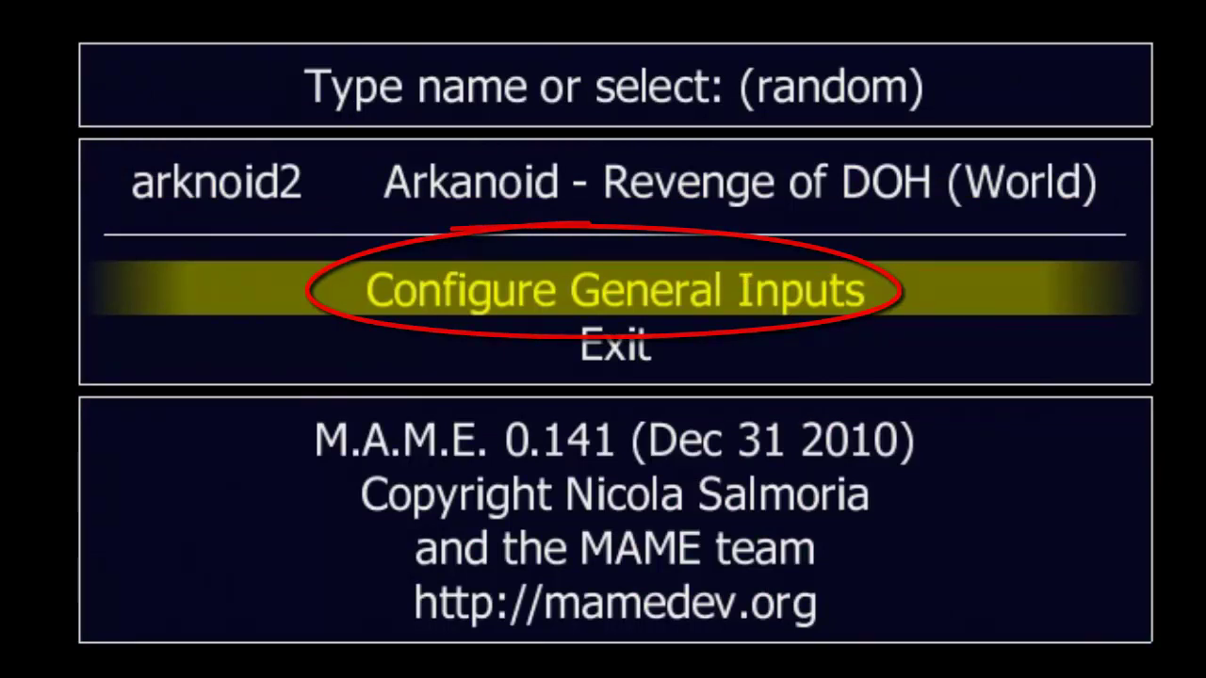
pyautogui.press('Return')
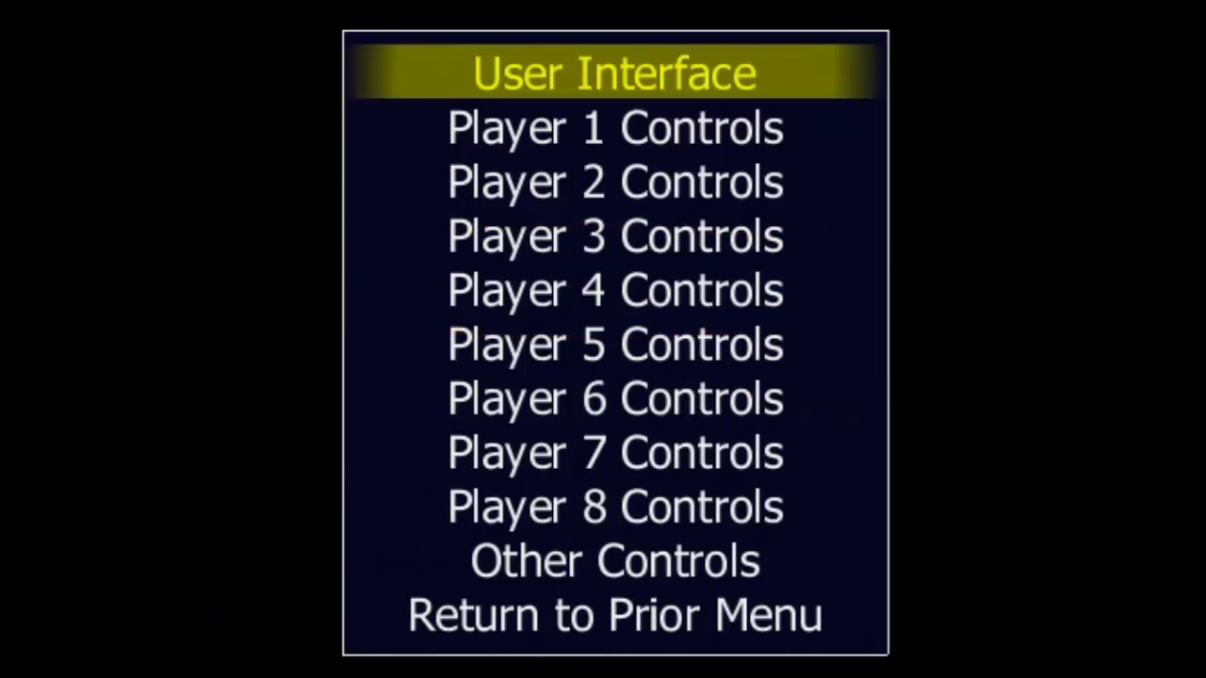
# - Examine the whole list of User Interface key assignments, then return to the prior menu
pyautogui.press('Down')
pyautogui.press('Up')
pyautogui.press('Return')
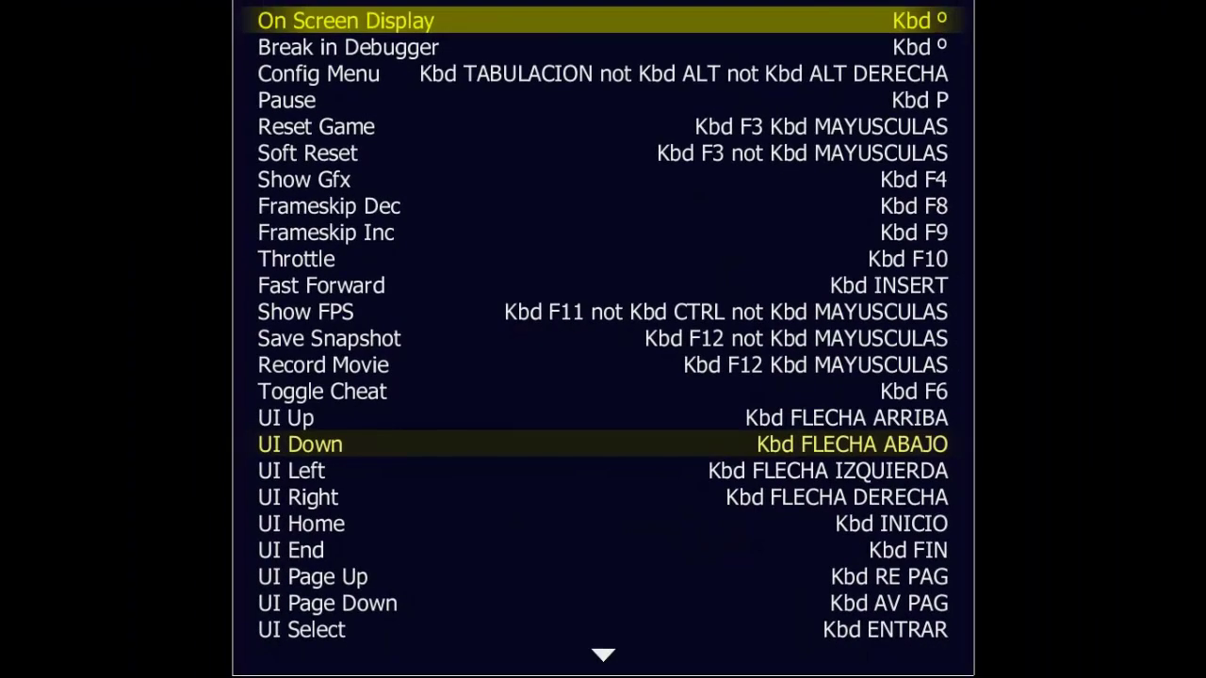
pyautogui.press('Down')
pyautogui.press('Down')
pyautogui.press('Down')
pyautogui.press('Down')
pyautogui.press('Down')
pyautogui.press('Down')
pyautogui.press('Down')
pyautogui.press('Down')
pyautogui.press('Down')
pyautogui.press('Down')
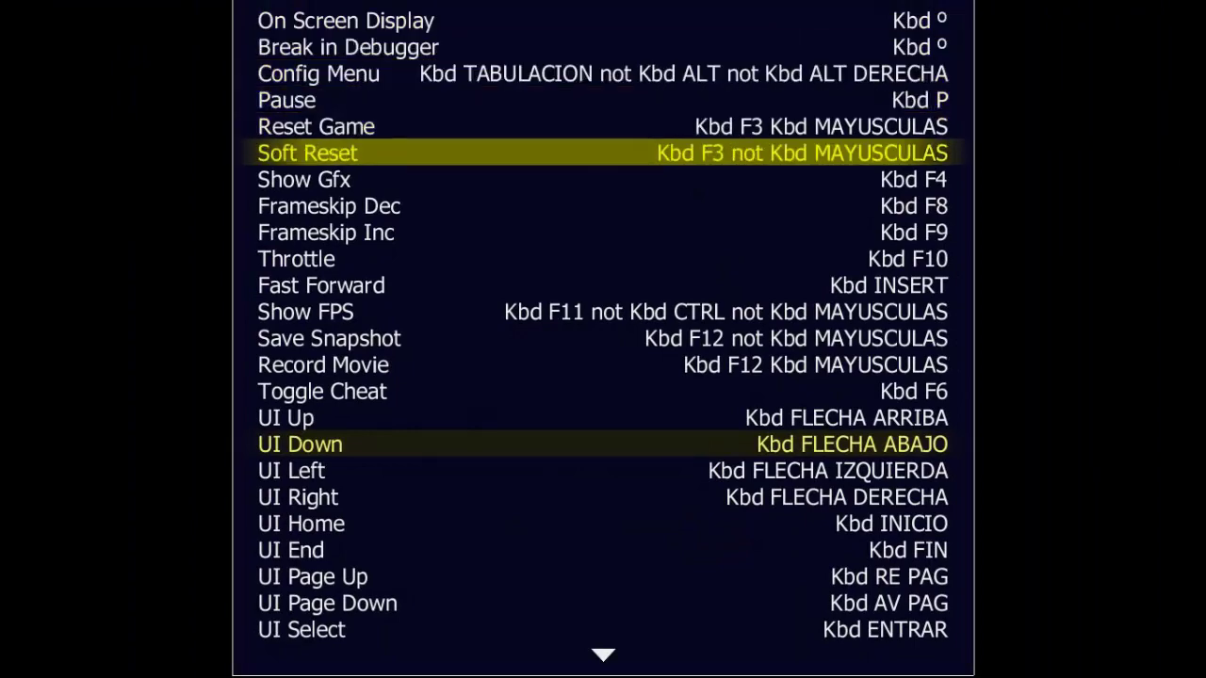
pyautogui.press('Down')
pyautogui.press('Down')
pyautogui.press('Down')
pyautogui.press('Down')
pyautogui.press('Down')
pyautogui.press('Down')
pyautogui.press('Down')
pyautogui.press('Down')
pyautogui.press('Down')
pyautogui.press('Down')
pyautogui.press('Down')
pyautogui.press('Down')
pyautogui.press('Down')
pyautogui.press('Down')
pyautogui.press('Down')
pyautogui.press('Down')
pyautogui.press('Down')
pyautogui.press('Down')
pyautogui.press('Down')
pyautogui.press('Down')
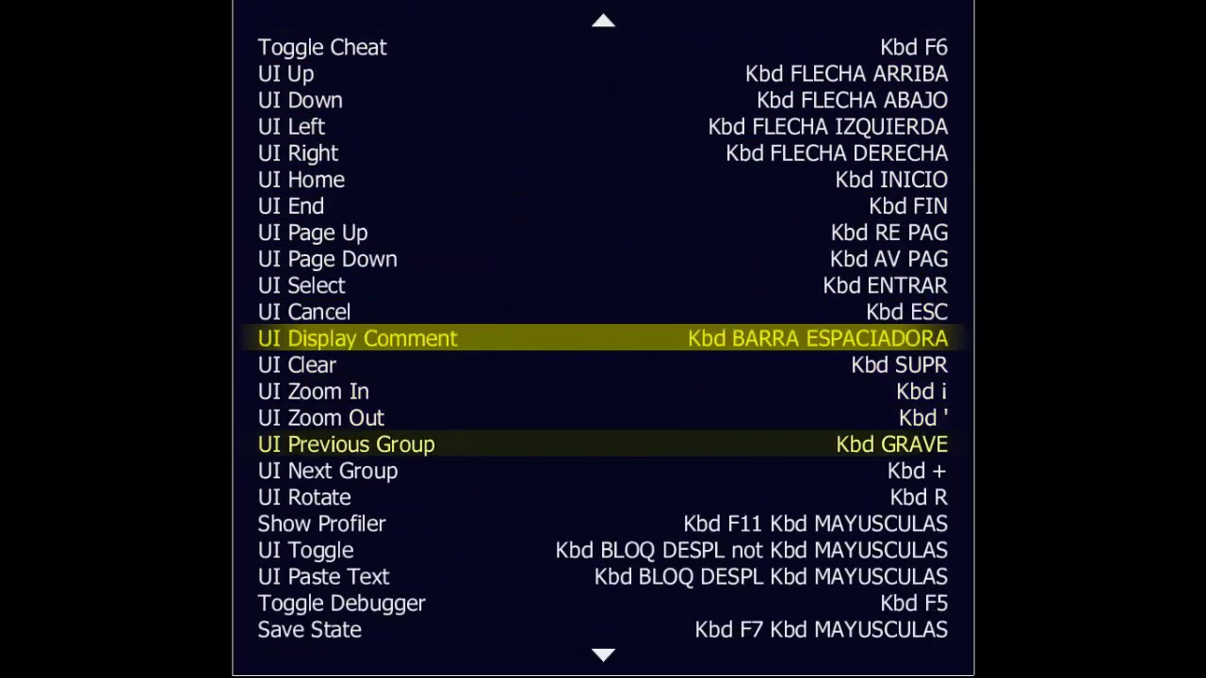
pyautogui.press('Down')
pyautogui.press('Down')
pyautogui.press('Down')
pyautogui.press('Down')
pyautogui.press('Down')
pyautogui.press('Down')
pyautogui.press('Down')
pyautogui.press('Down')
pyautogui.press('Down')
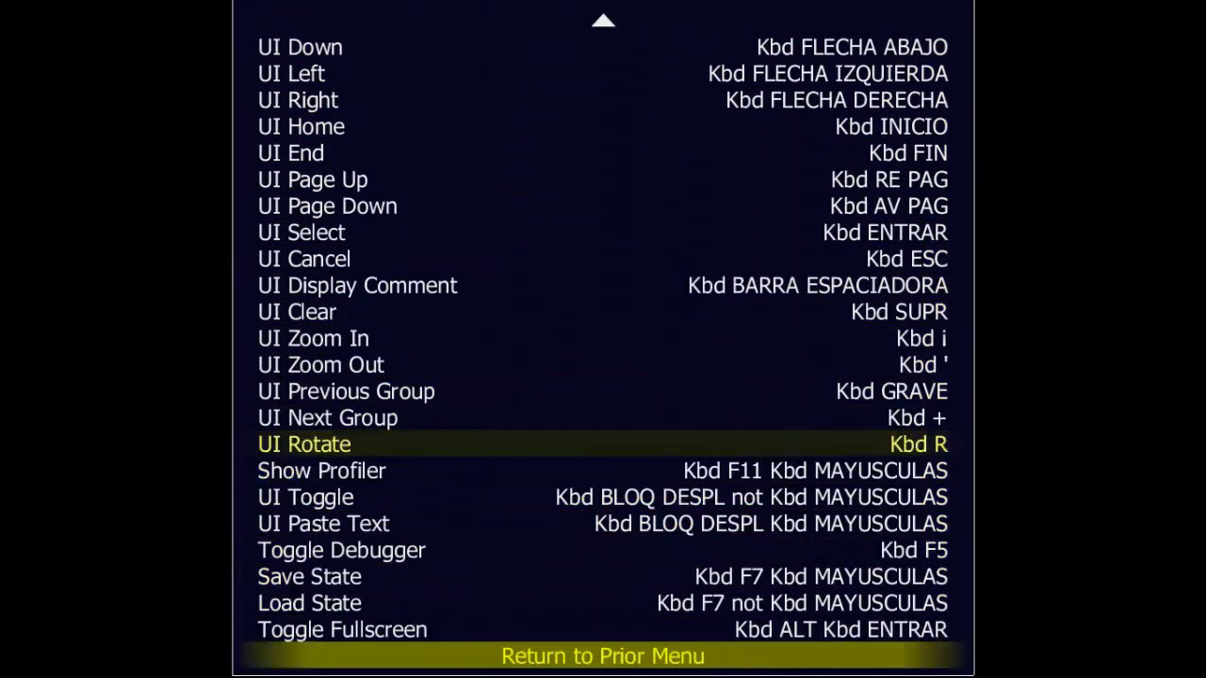
pyautogui.press('Return')
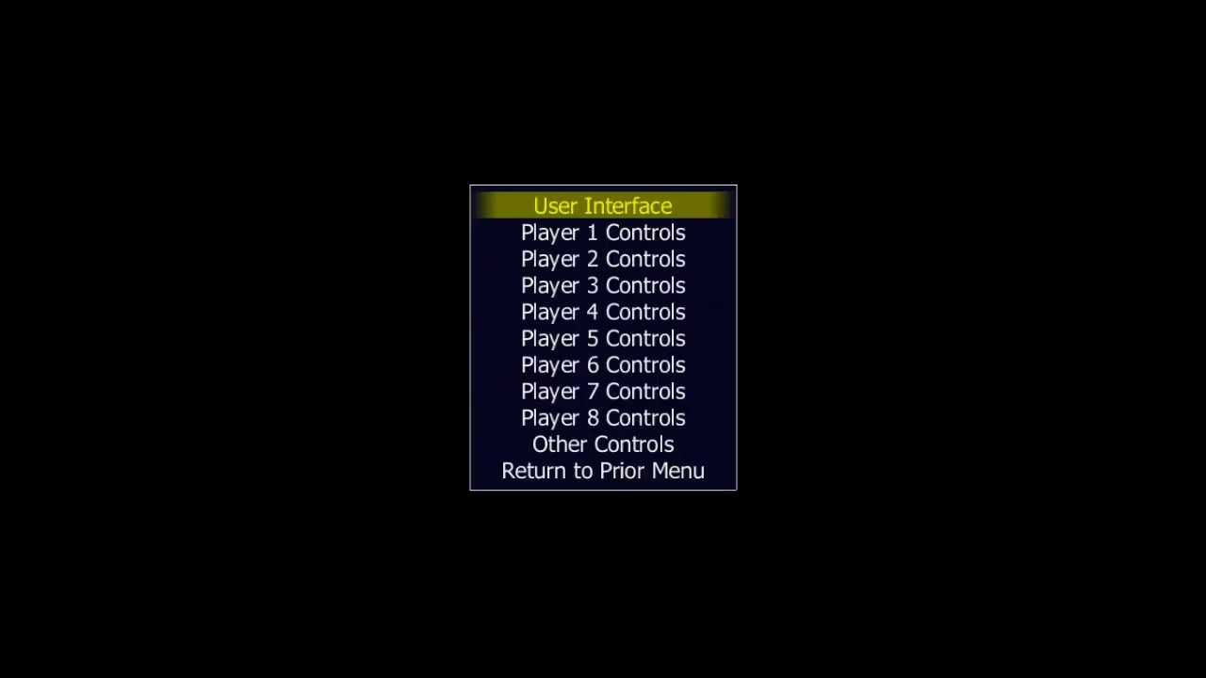
# - Examine the Player 1 Controls key assignments, from directions and buttons to the Mahjong, Hanafuda and gambling entries, and leave the list
pyautogui.press('Down')
pyautogui.press('Return')
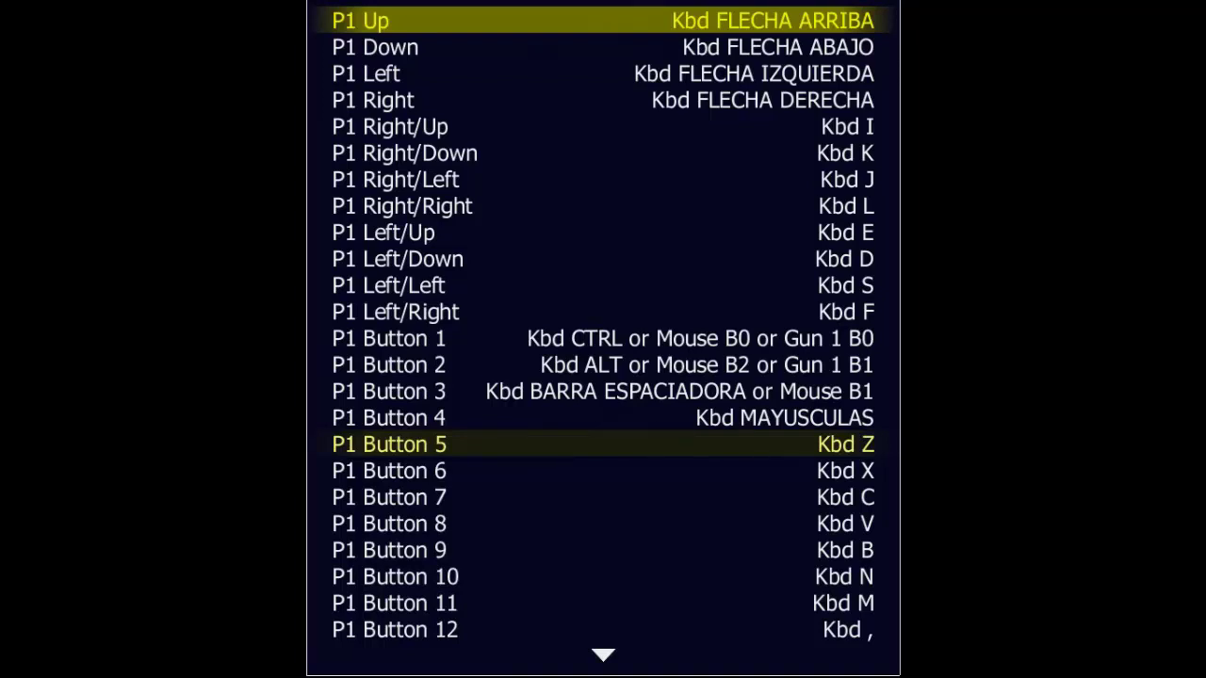
pyautogui.press('Down')
pyautogui.press('Down')
pyautogui.press('Down')
pyautogui.press('Down')
pyautogui.press('Down')
pyautogui.press('Down')
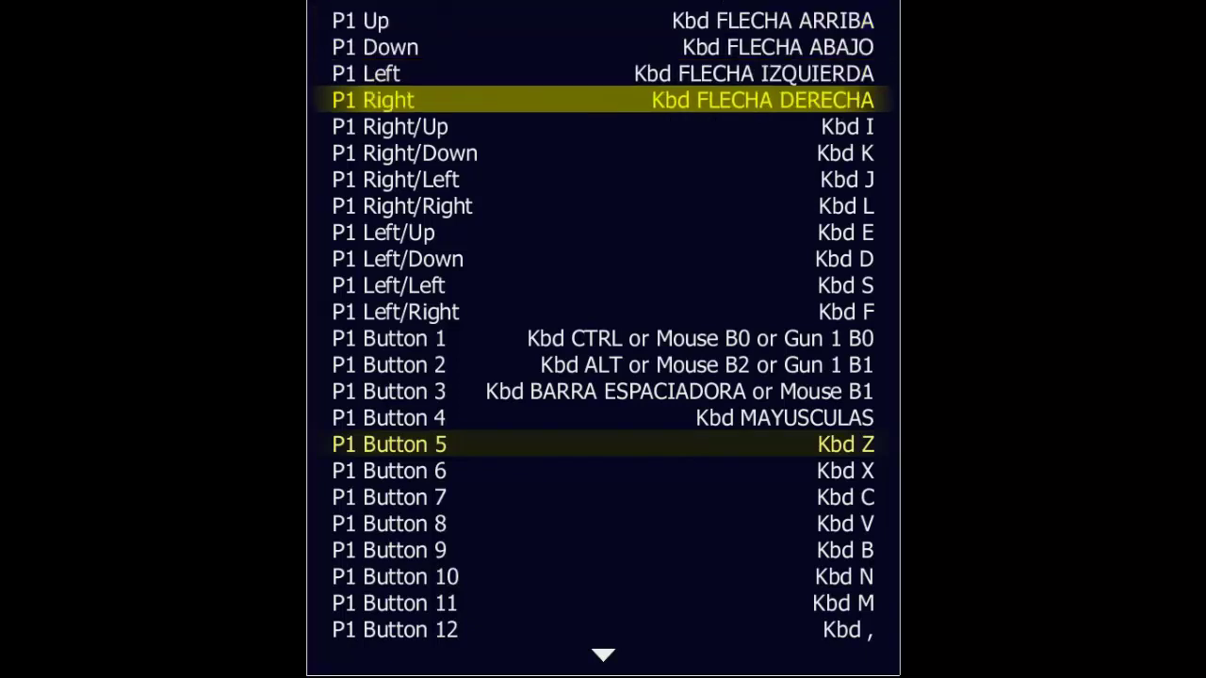
pyautogui.press('Down')
pyautogui.press('Down')
pyautogui.press('Down')
pyautogui.press('Down')
pyautogui.press('Down')
pyautogui.press('Down')
pyautogui.press('Down')
pyautogui.press('Down')
pyautogui.press('Down')
pyautogui.press('Down')
pyautogui.press('Down')
pyautogui.press('Down')
pyautogui.press('Down')
pyautogui.press('Down')
pyautogui.press('Down')
pyautogui.press('Down')
pyautogui.press('Down')
pyautogui.press('Down')
pyautogui.press('Down')
pyautogui.press('Down')
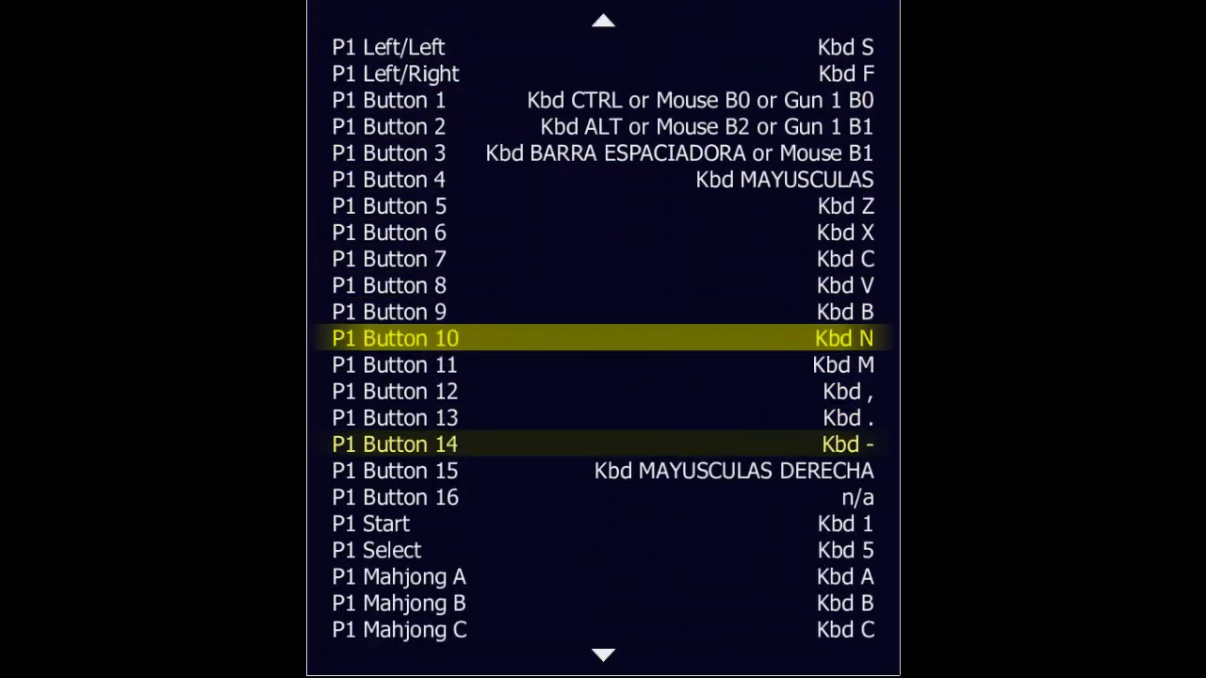
pyautogui.press('Down')
pyautogui.press('Down')
pyautogui.press('Down')
pyautogui.press('Down')
pyautogui.press('Down')
pyautogui.press('Down')
pyautogui.press('Down')
pyautogui.press('Down')
pyautogui.press('Down')
pyautogui.press('Down')
pyautogui.press('Down')
pyautogui.press('Down')
pyautogui.press('Down')
pyautogui.press('Down')
pyautogui.press('Down')
pyautogui.press('Down')
pyautogui.press('Down')
pyautogui.press('Down')
pyautogui.press('Down')
pyautogui.press('Down')
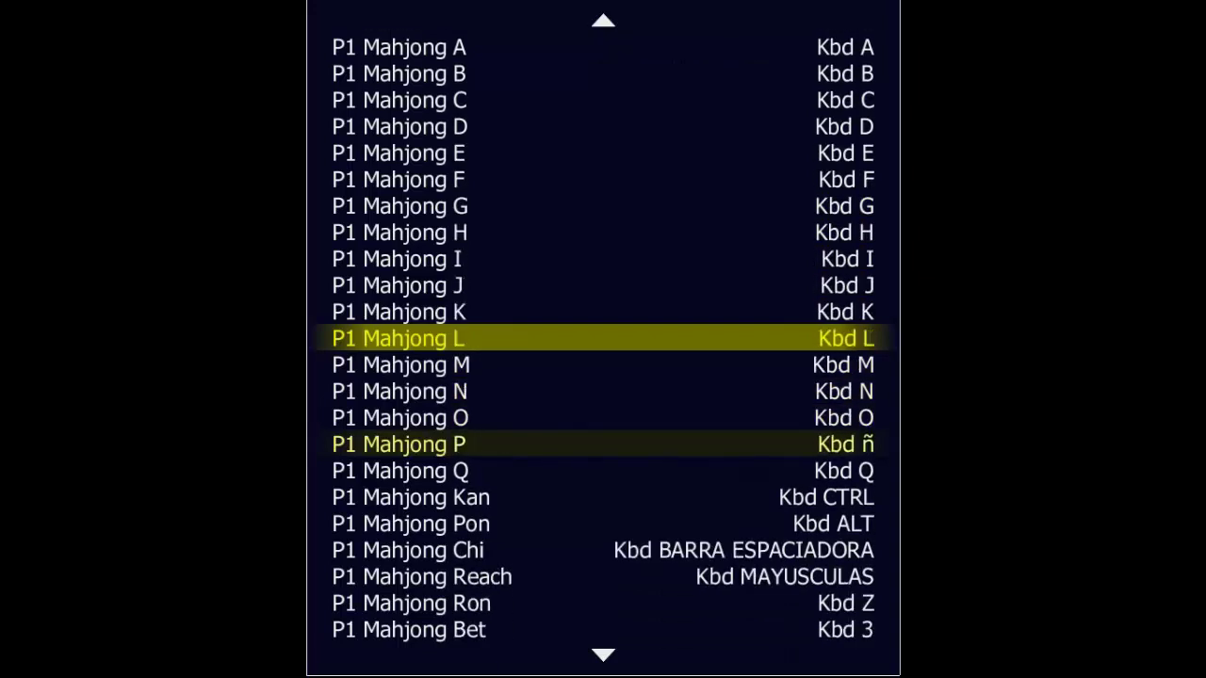
pyautogui.press('Down')
pyautogui.press('Down')
pyautogui.press('Down')
pyautogui.press('Down')
pyautogui.press('Down')
pyautogui.press('Down')
pyautogui.press('Down')
pyautogui.press('Down')
pyautogui.press('Down')
pyautogui.press('Down')
pyautogui.press('Down')
pyautogui.press('Down')
pyautogui.press('Down')
pyautogui.press('Down')
pyautogui.press('Down')
pyautogui.press('Down')
pyautogui.press('Down')
pyautogui.press('Down')
pyautogui.press('Down')
pyautogui.press('Down')
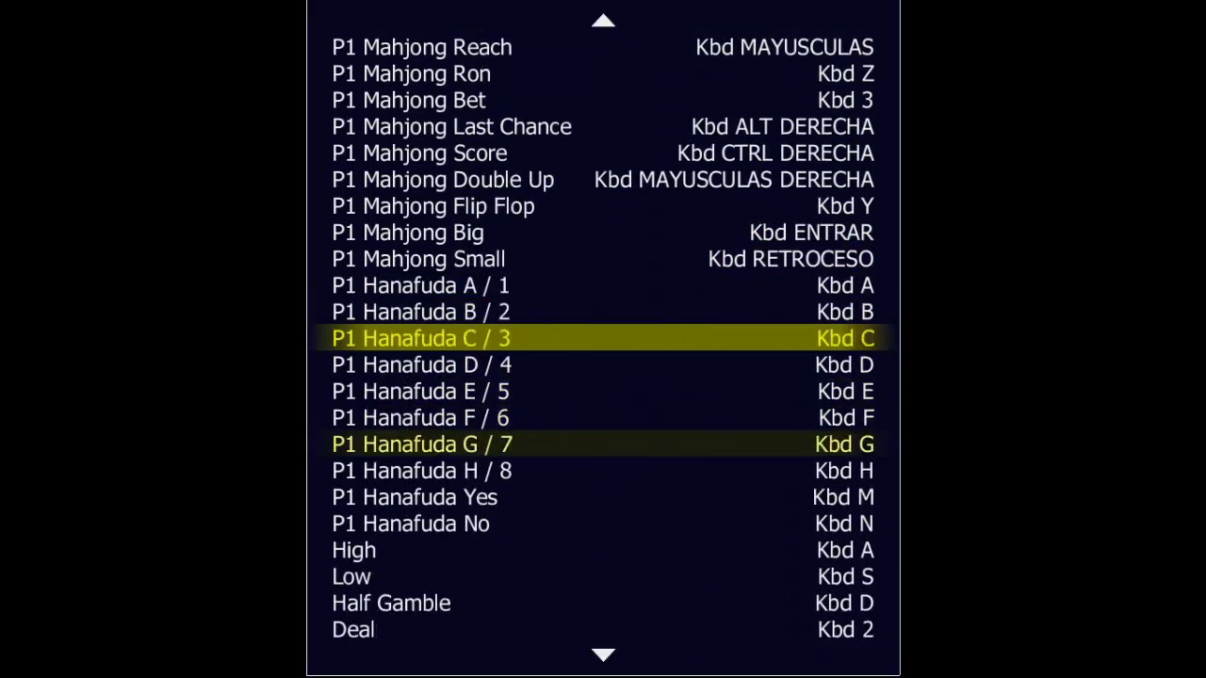
pyautogui.press('Down')
pyautogui.press('Down')
pyautogui.press('Down')
pyautogui.press('Down')
pyautogui.press('Down')
pyautogui.press('Down')
pyautogui.press('Down')
pyautogui.press('Down')
pyautogui.press('Down')
pyautogui.press('Down')
pyautogui.press('Down')
pyautogui.press('Down')
pyautogui.press('Down')
pyautogui.press('Down')
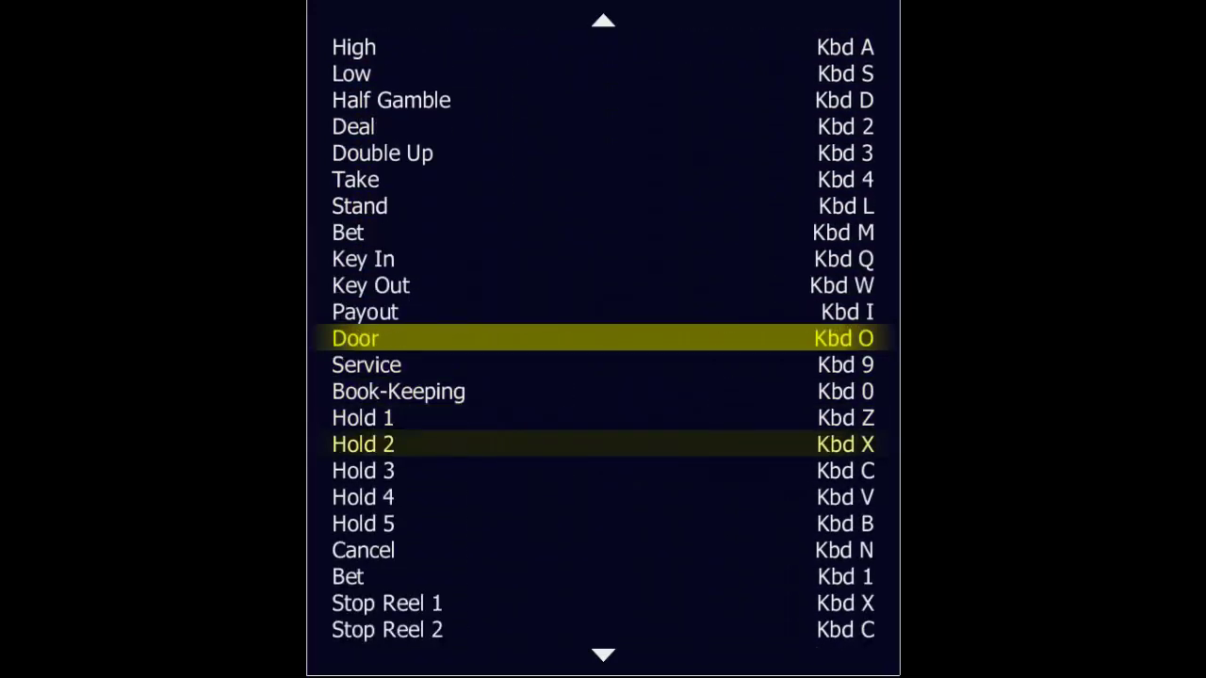
pyautogui.press('Escape')
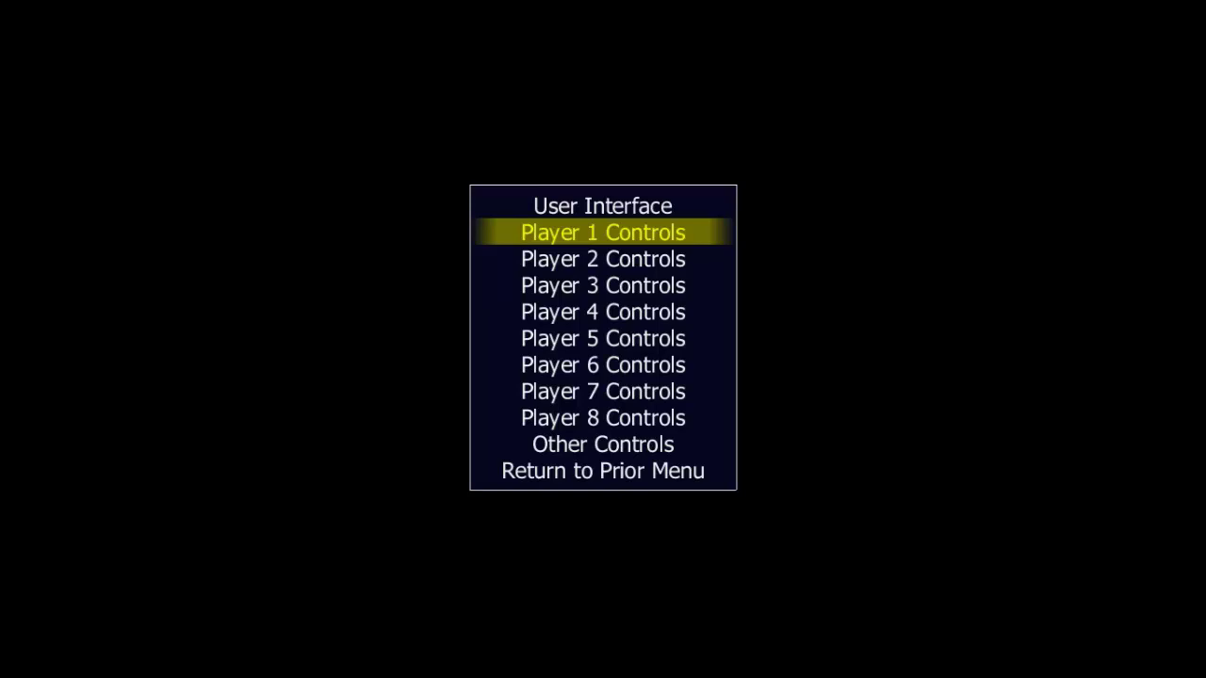
pyautogui.press('Down')
pyautogui.press('Down')
pyautogui.press('Down')
pyautogui.press('Down')
pyautogui.press('Down')
pyautogui.press('Down')
pyautogui.press('Down')
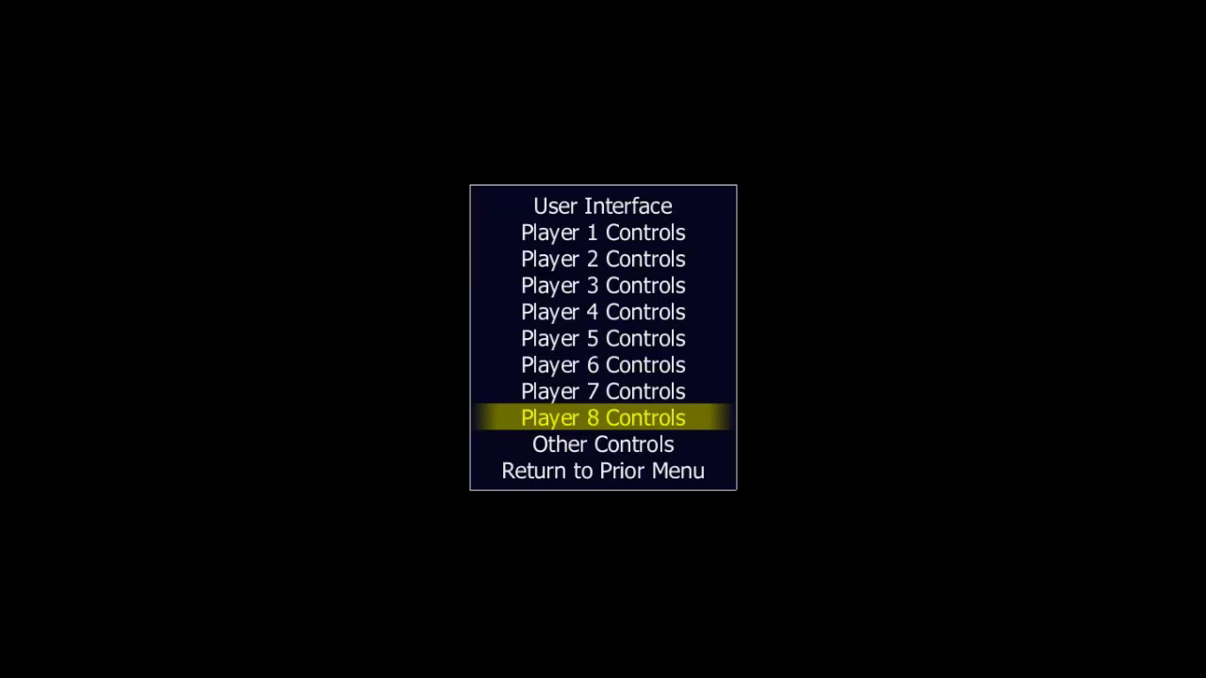
pyautogui.press('Up')
pyautogui.press('Up')
pyautogui.press('Up')
pyautogui.press('Up')
pyautogui.press('Up')
pyautogui.press('Up')
pyautogui.press('Up')
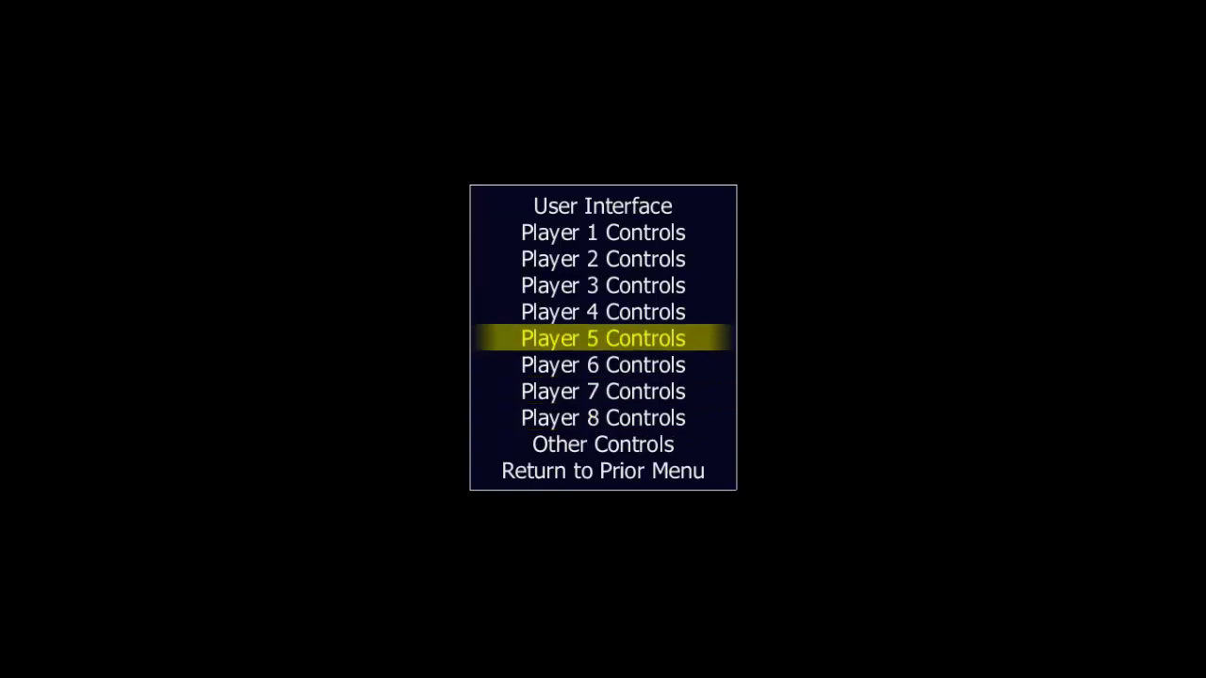
# - Open the Other Controls group to view the player start, coin and service key assignments
pyautogui.press('Down')
pyautogui.press('Down')
pyautogui.press('Down')
pyautogui.press('Down')
pyautogui.press('Down')
pyautogui.press('Down')
pyautogui.press('Down')
pyautogui.press('Down')
pyautogui.press('Down')
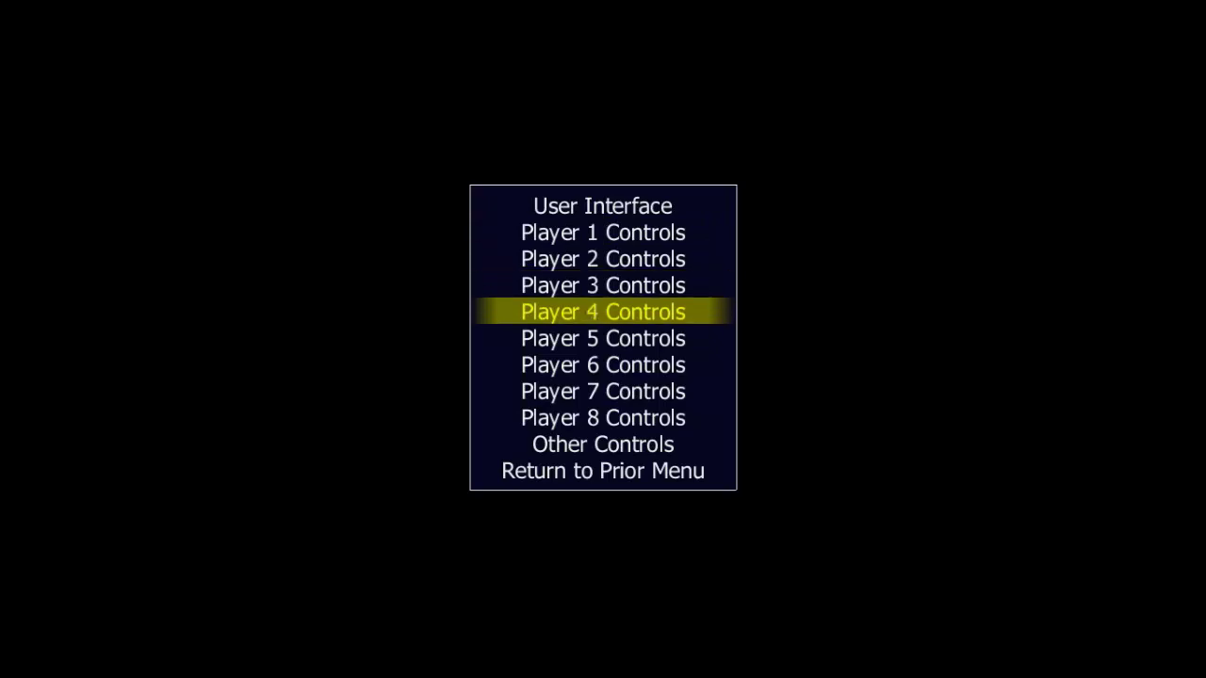
pyautogui.press('Up')
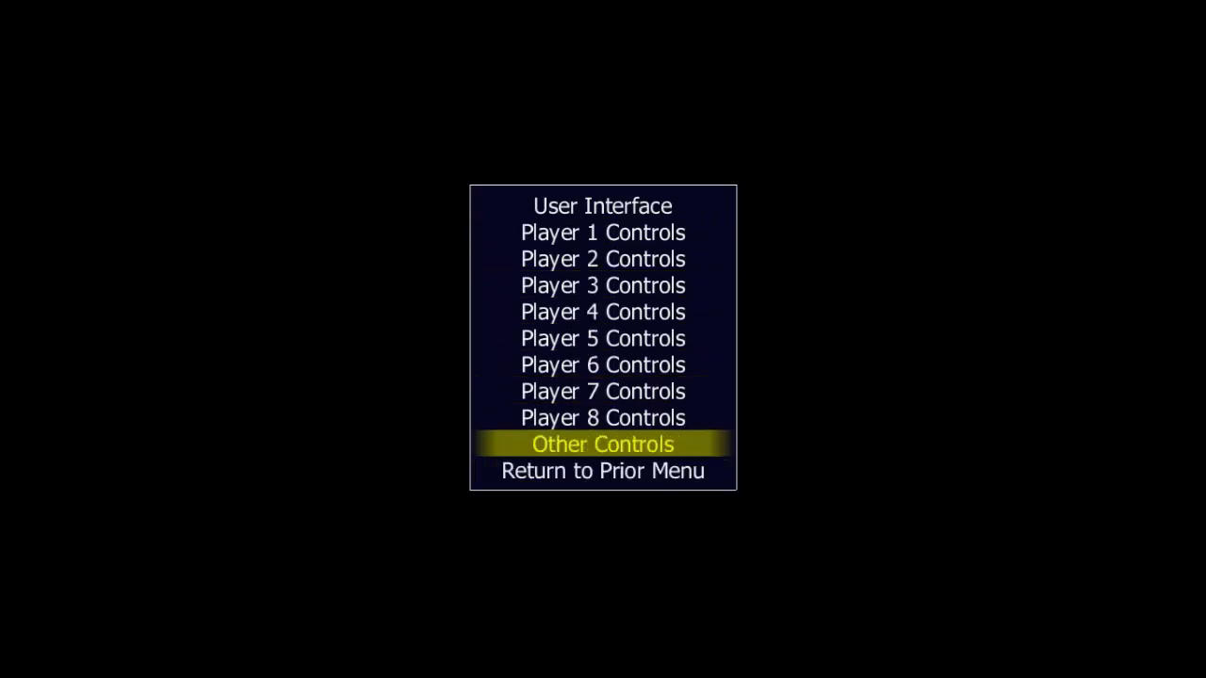
pyautogui.press('Return')
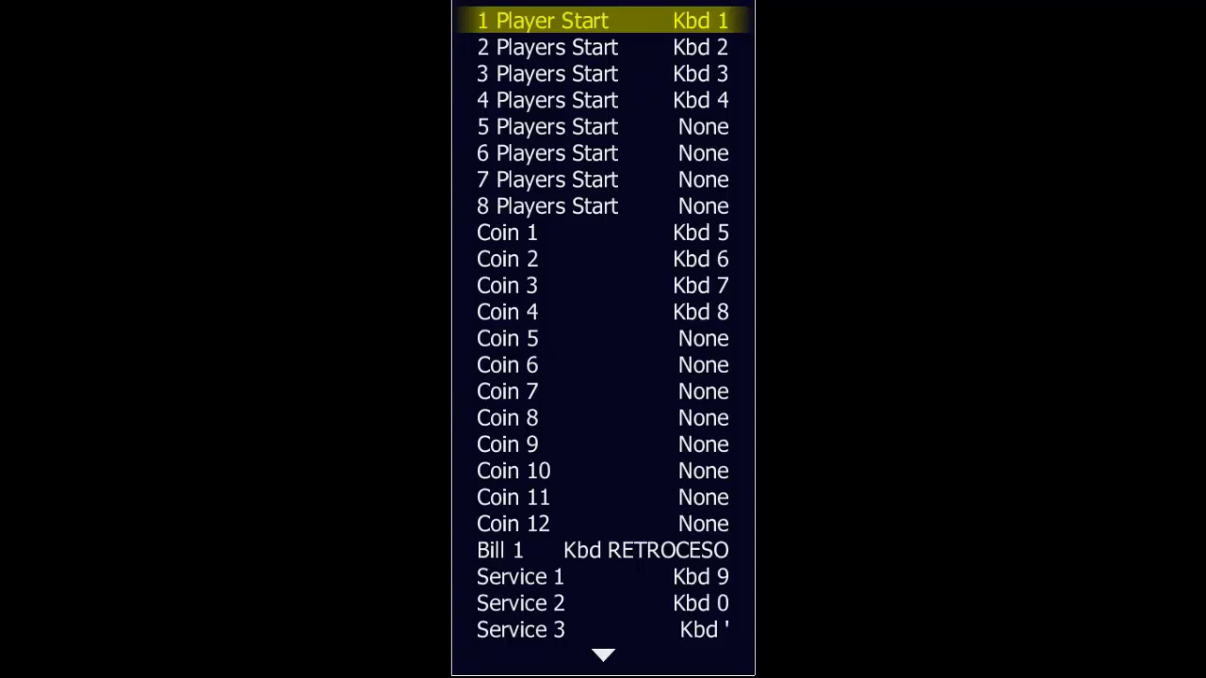
# - Examine the player start and coin key assignments in Other Controls, and go back to the game selection
pyautogui.press('Down')
pyautogui.press('Up')
pyautogui.press('Down')
pyautogui.press('Down')
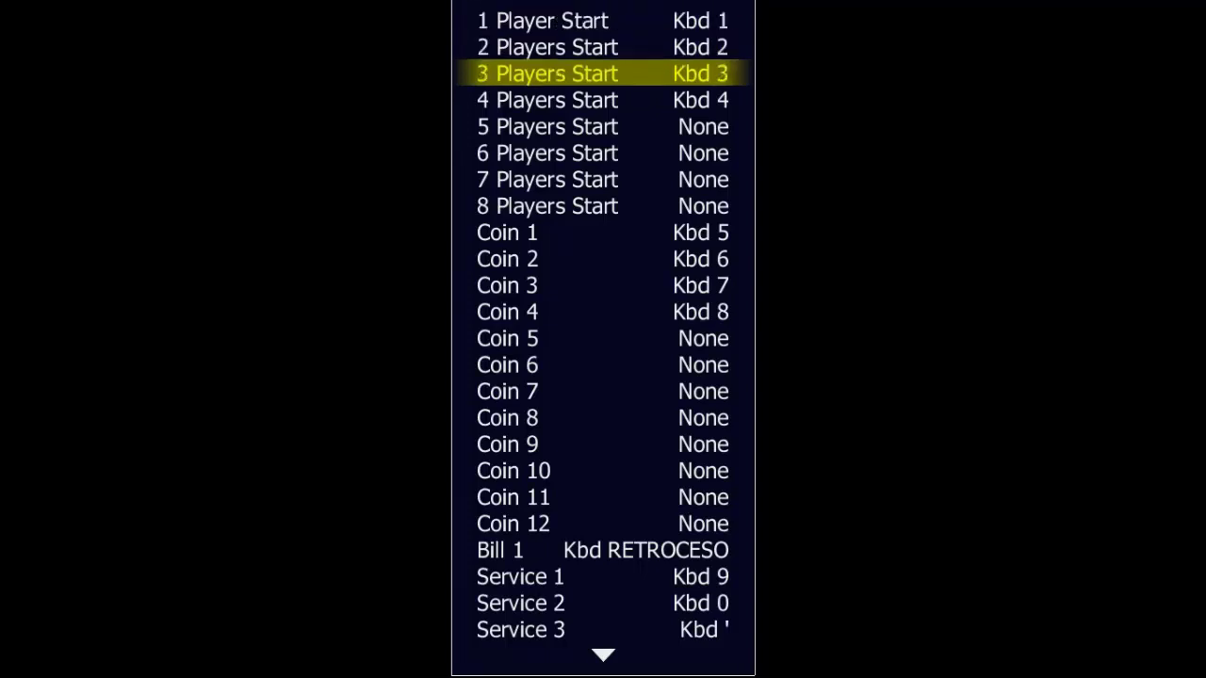
pyautogui.press('Down')
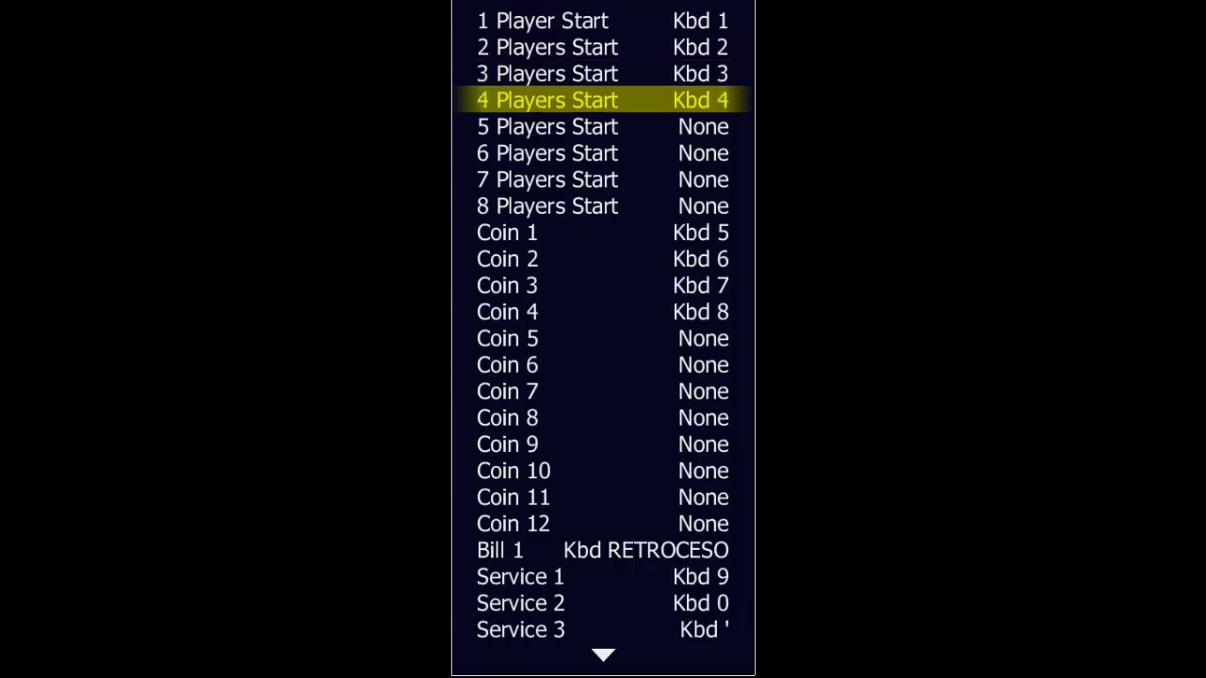
pyautogui.press('Down')
pyautogui.press('Down')
pyautogui.press('Down')
pyautogui.press('Down')
pyautogui.press('Down')
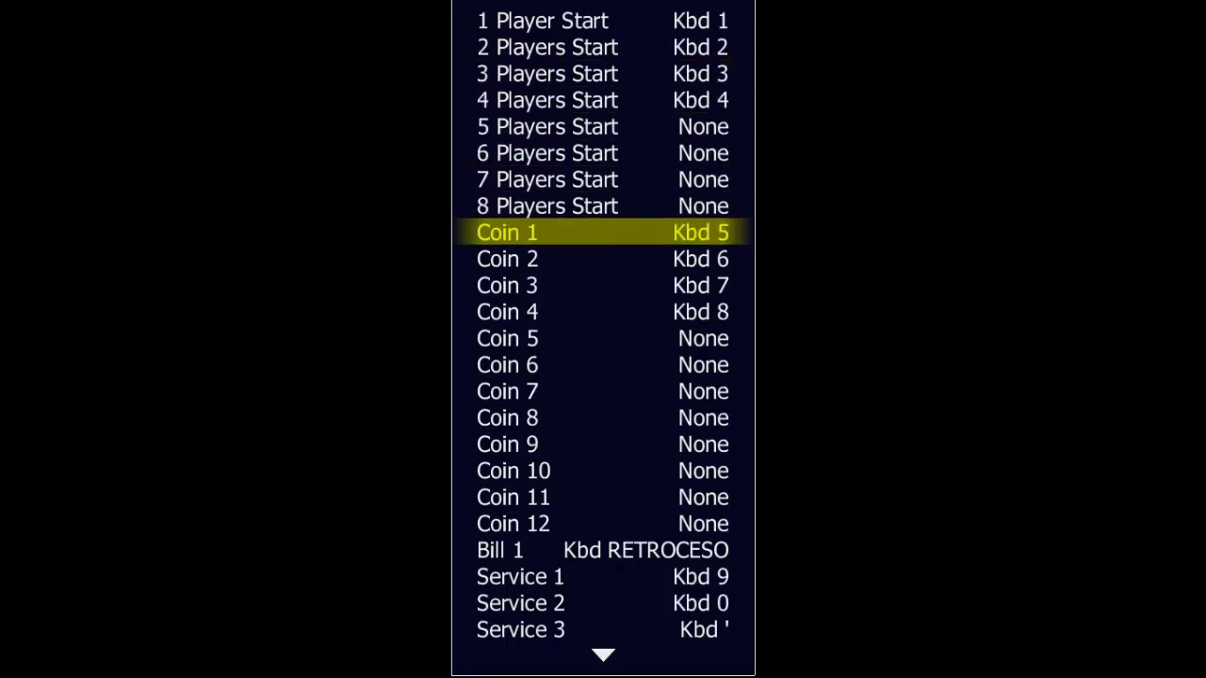
pyautogui.press('Down')
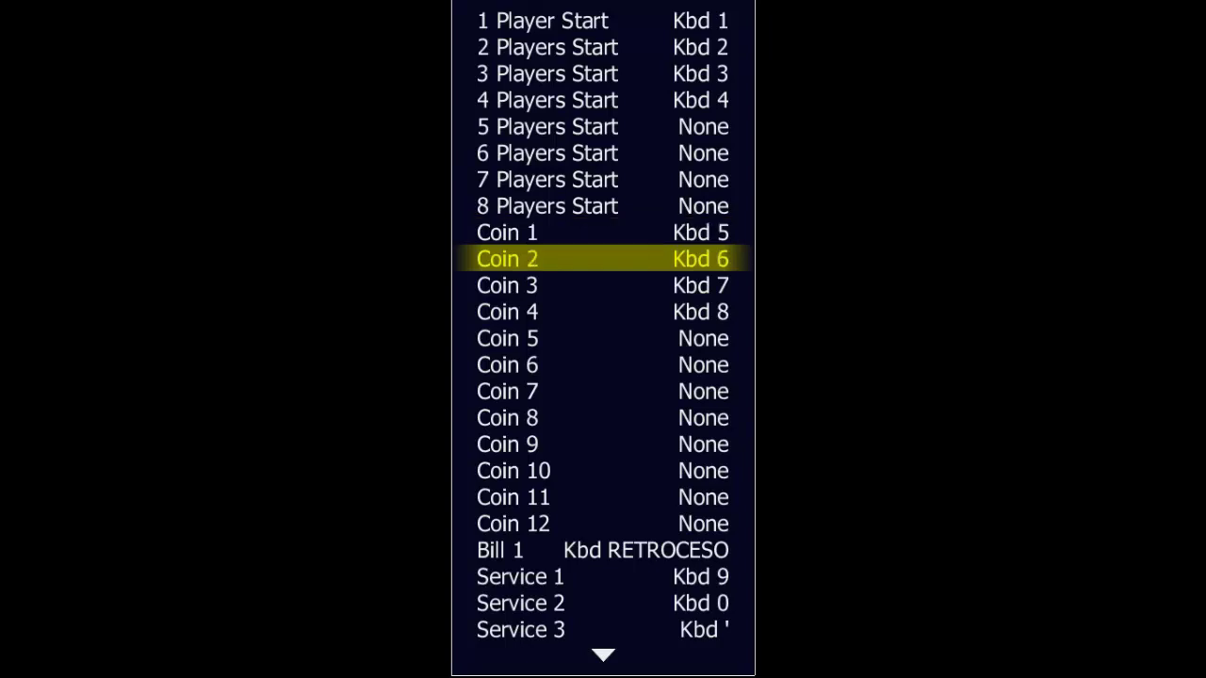
pyautogui.press('Down')
pyautogui.press('Down')
pyautogui.press('Up')
pyautogui.press('Up')
pyautogui.press('Up')
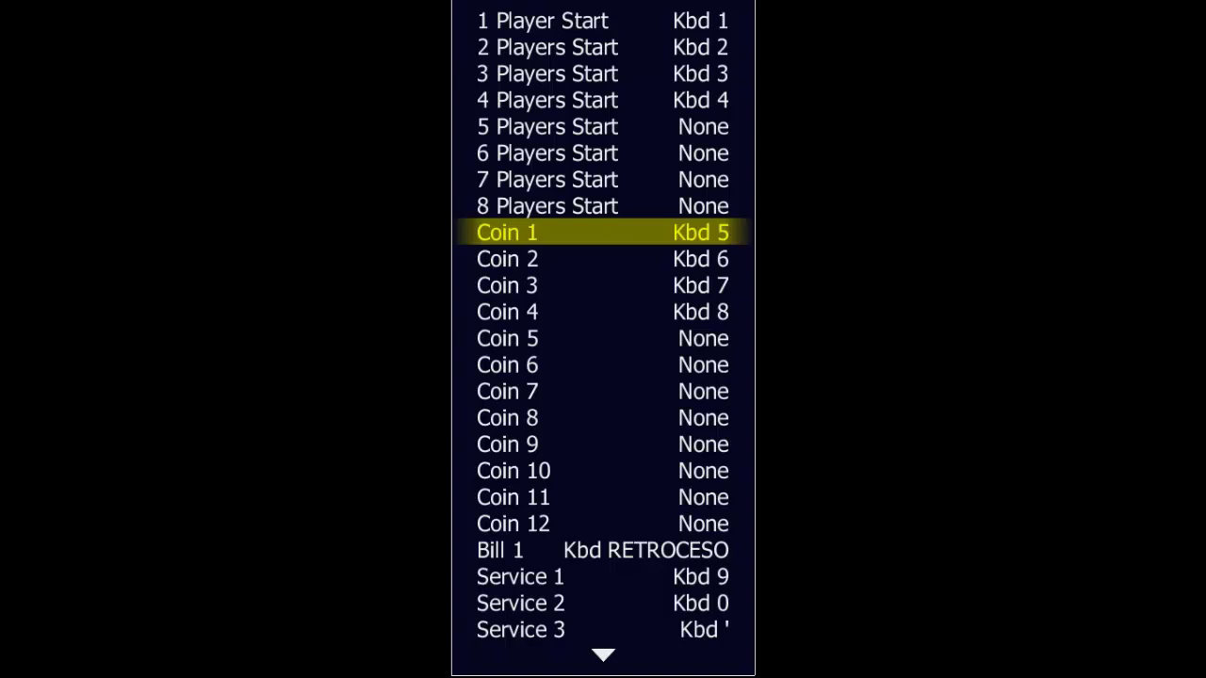
pyautogui.press('Down')
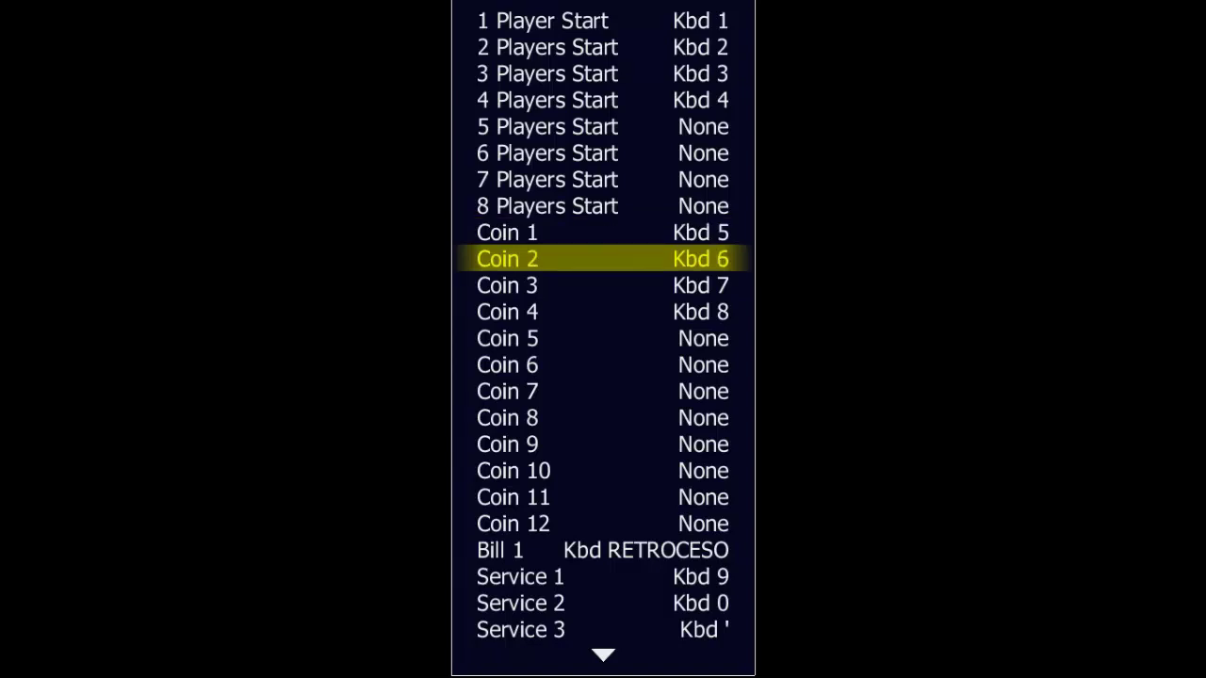
pyautogui.press('Down')
pyautogui.press('Escape')
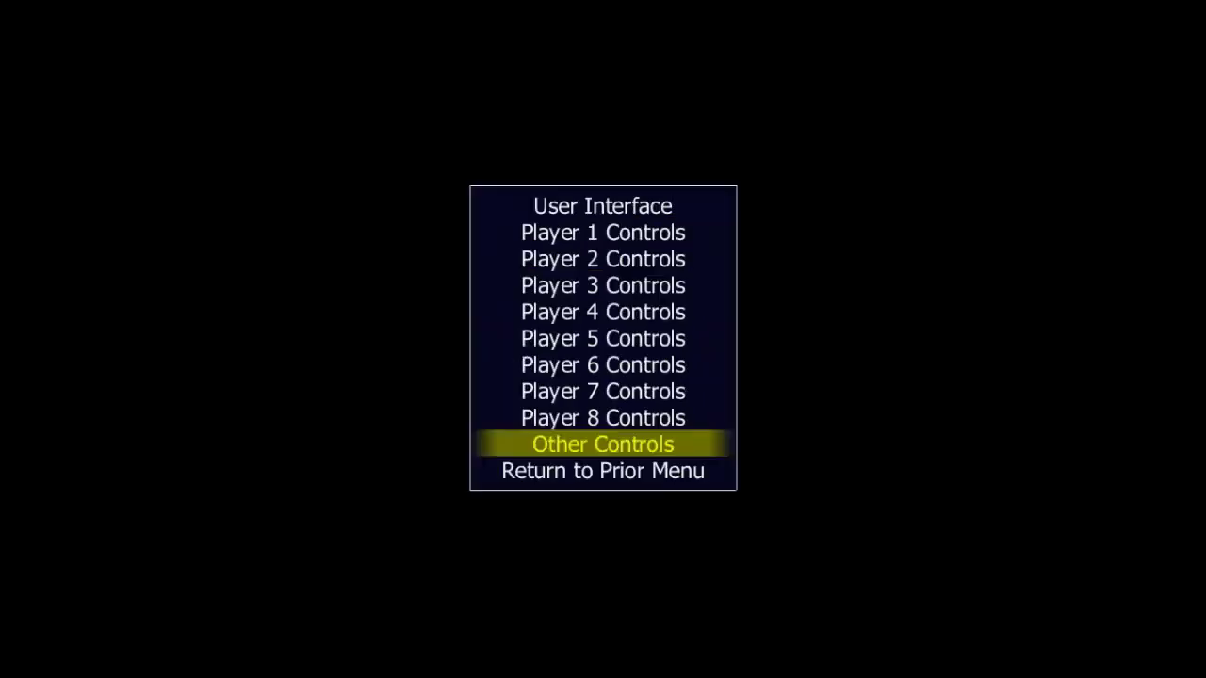
pyautogui.press('Down')
pyautogui.press('Return')
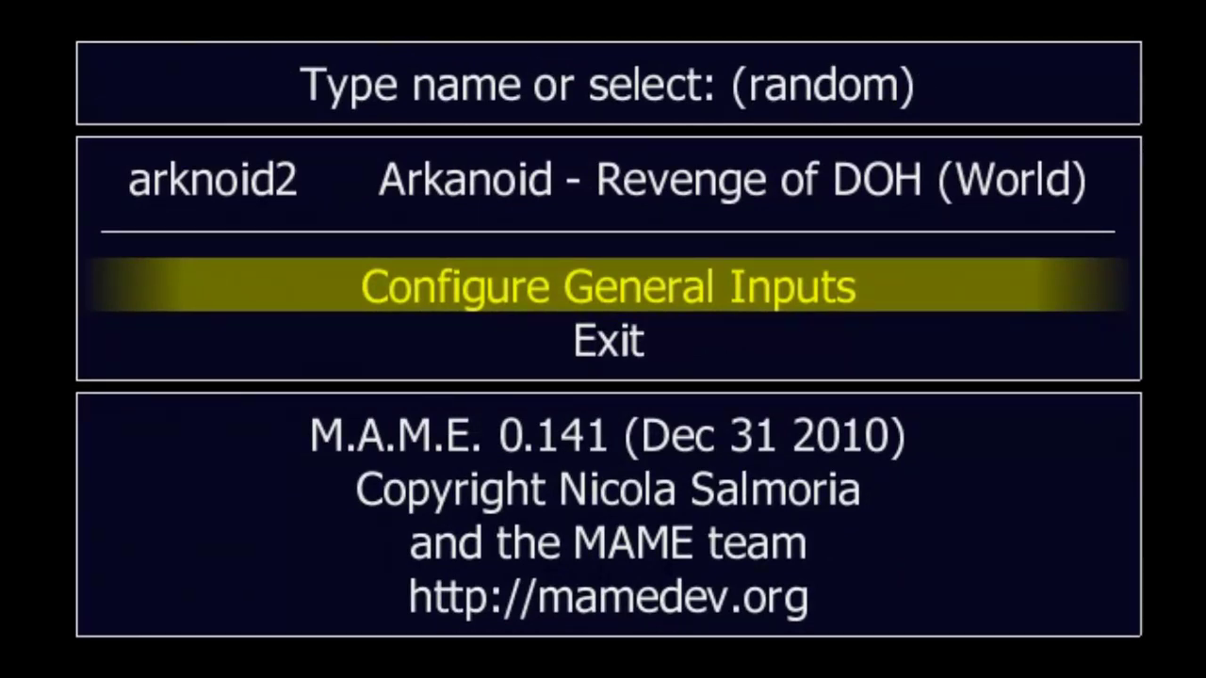
# - Launch Arkanoid - Revenge of DOH (World) from the game selection and accept the incorrect ROMs/CHDs warning with OK
pyautogui.press('Up')
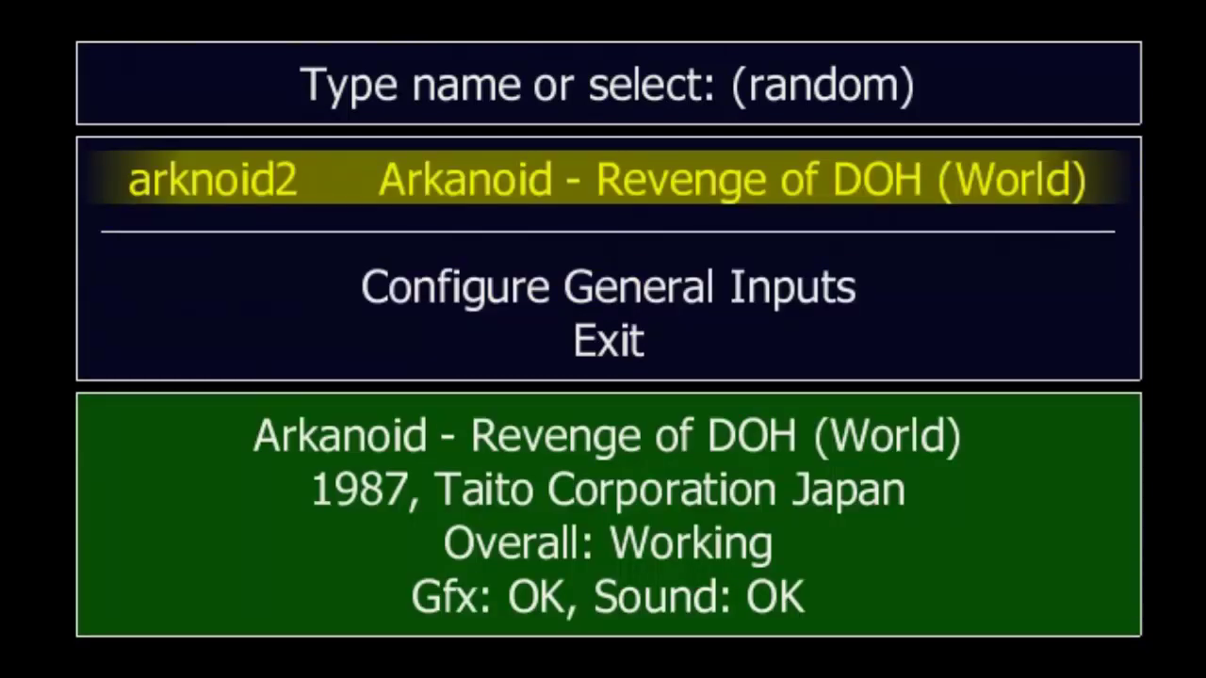
pyautogui.press('Down')
pyautogui.press('Down')
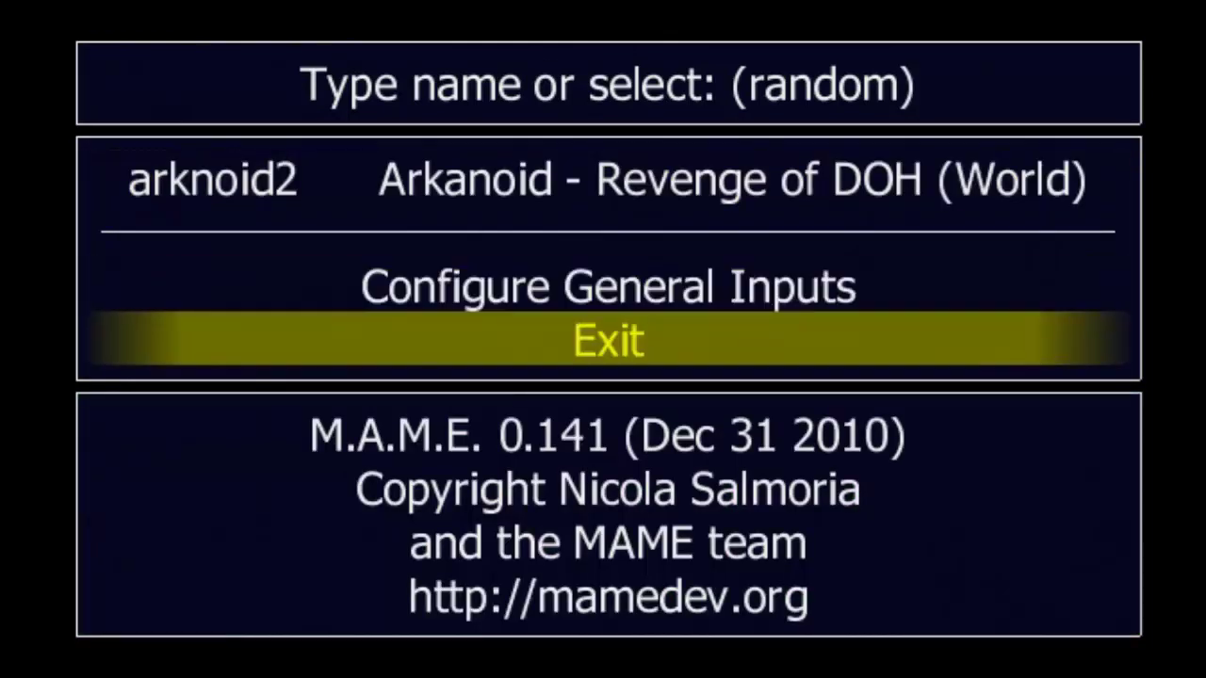
pyautogui.press('Up')
pyautogui.press('Up')
pyautogui.press('Up')
pyautogui.press('Down')
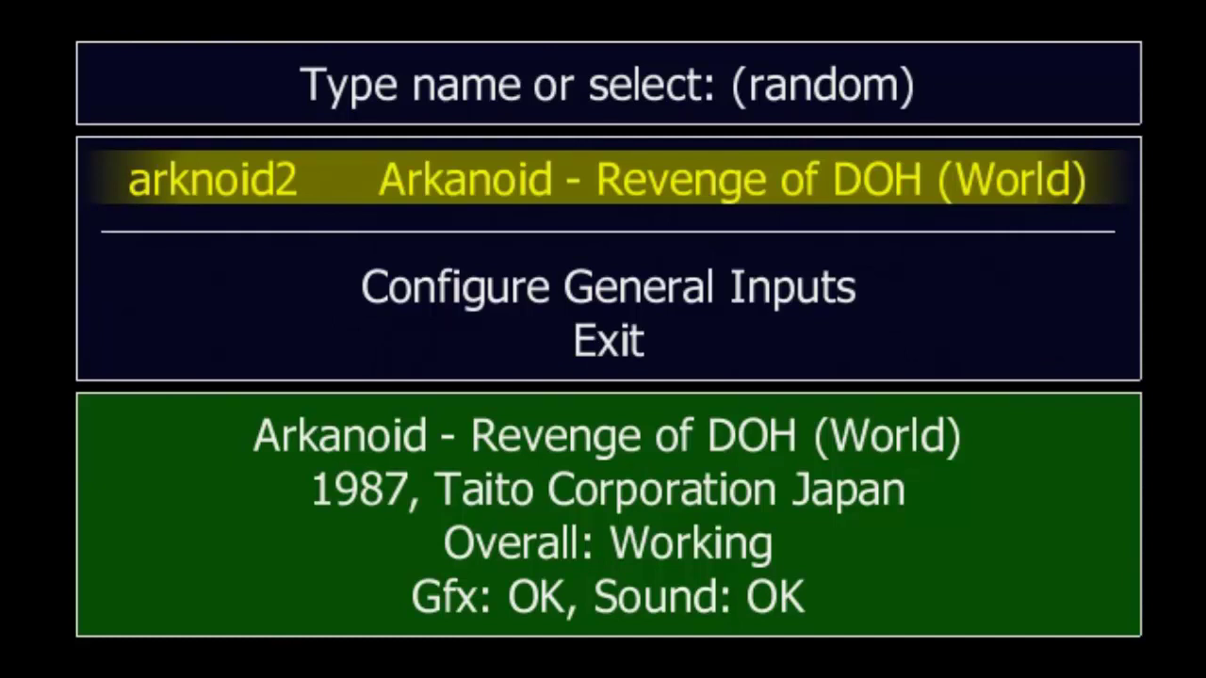
pyautogui.press('Down')
pyautogui.press('Up')
pyautogui.press('Return')
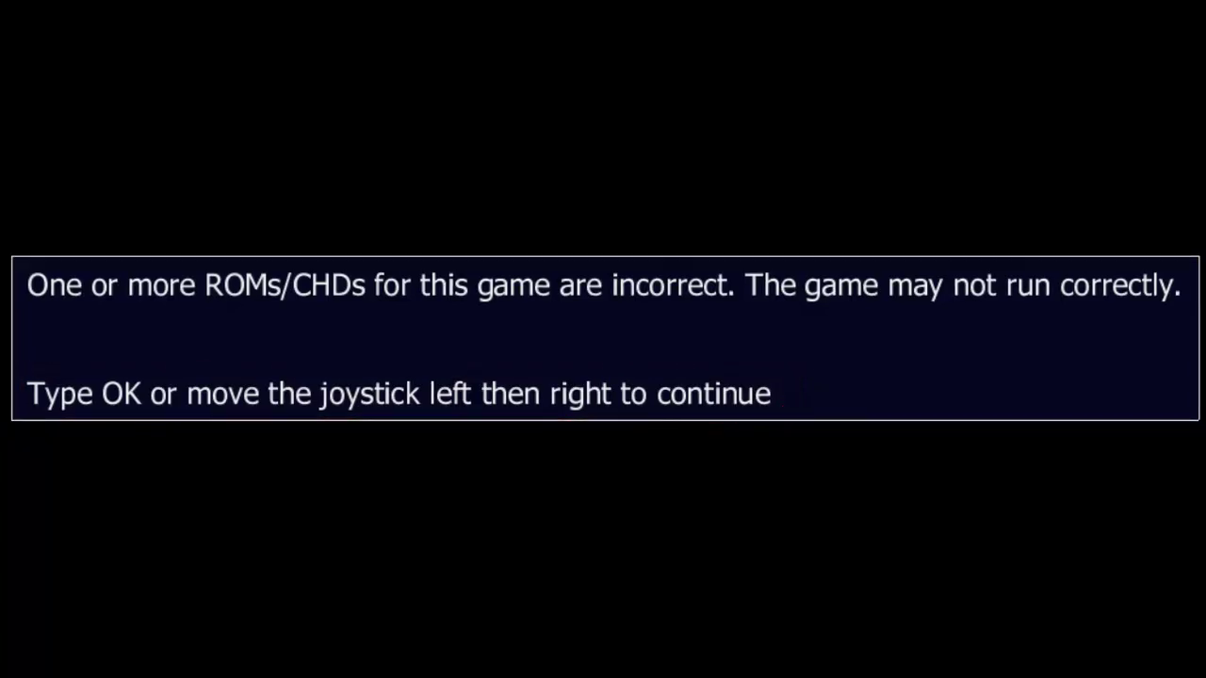
pyautogui.press('o')
pyautogui.press('k')
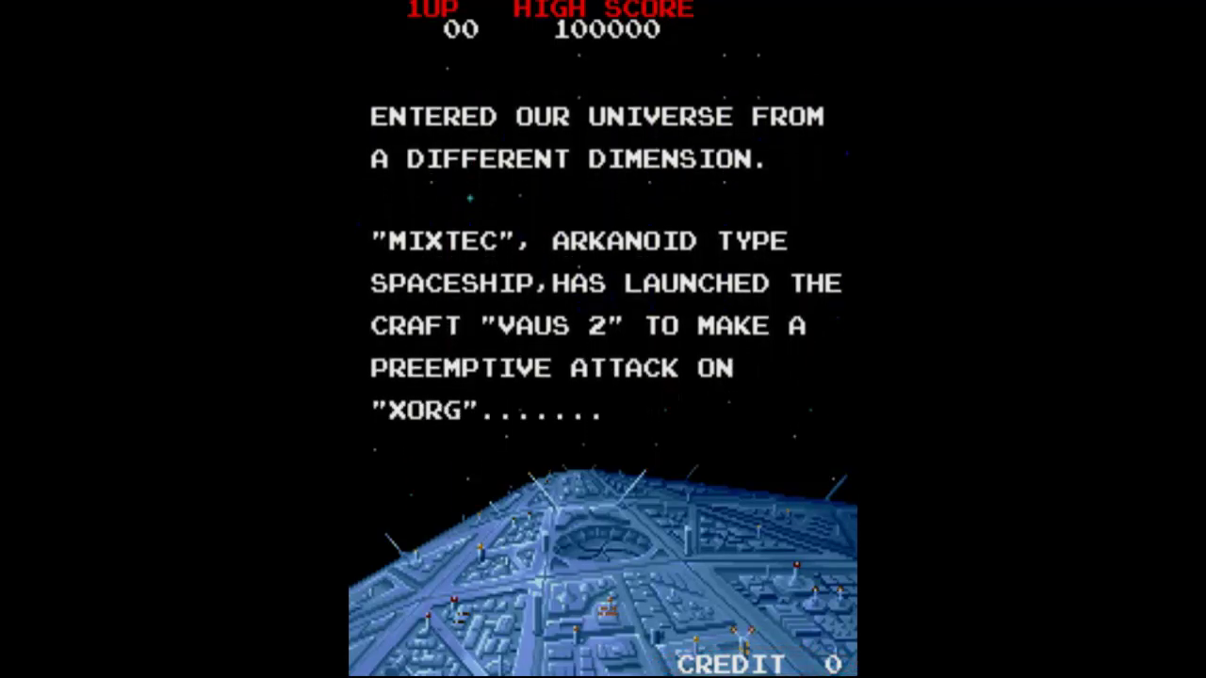
# - Insert five credits in Arkanoid and start a one-player game
pyautogui.press('5')
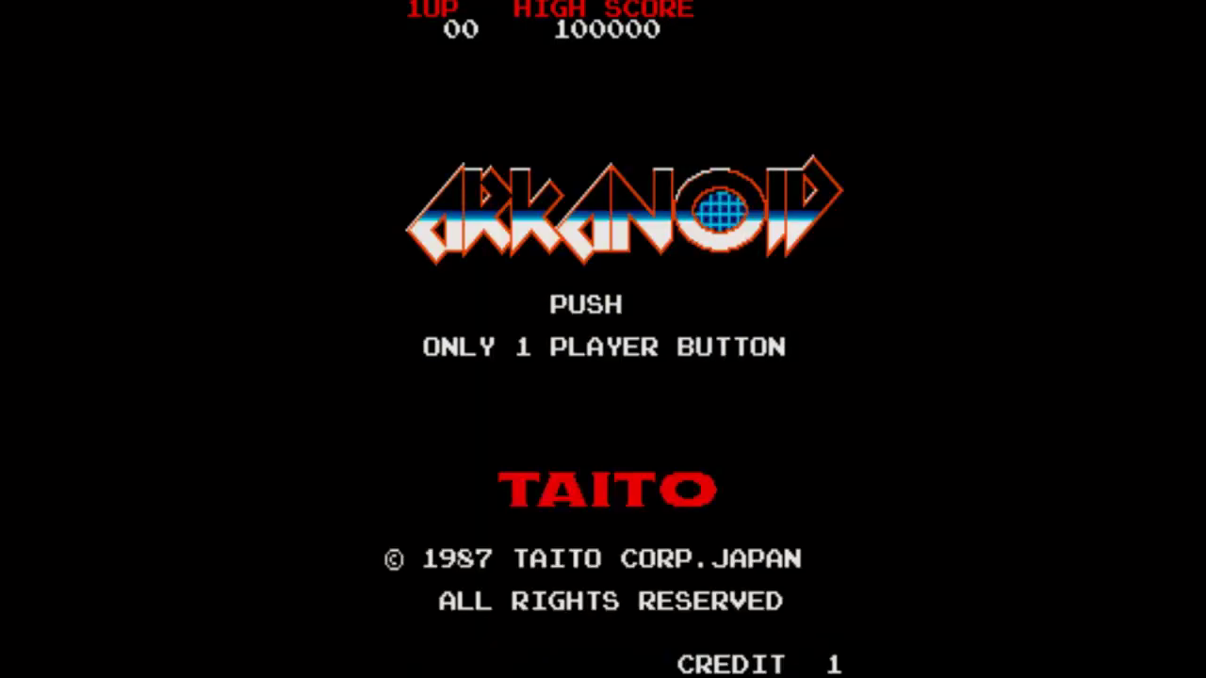
pyautogui.press('5')
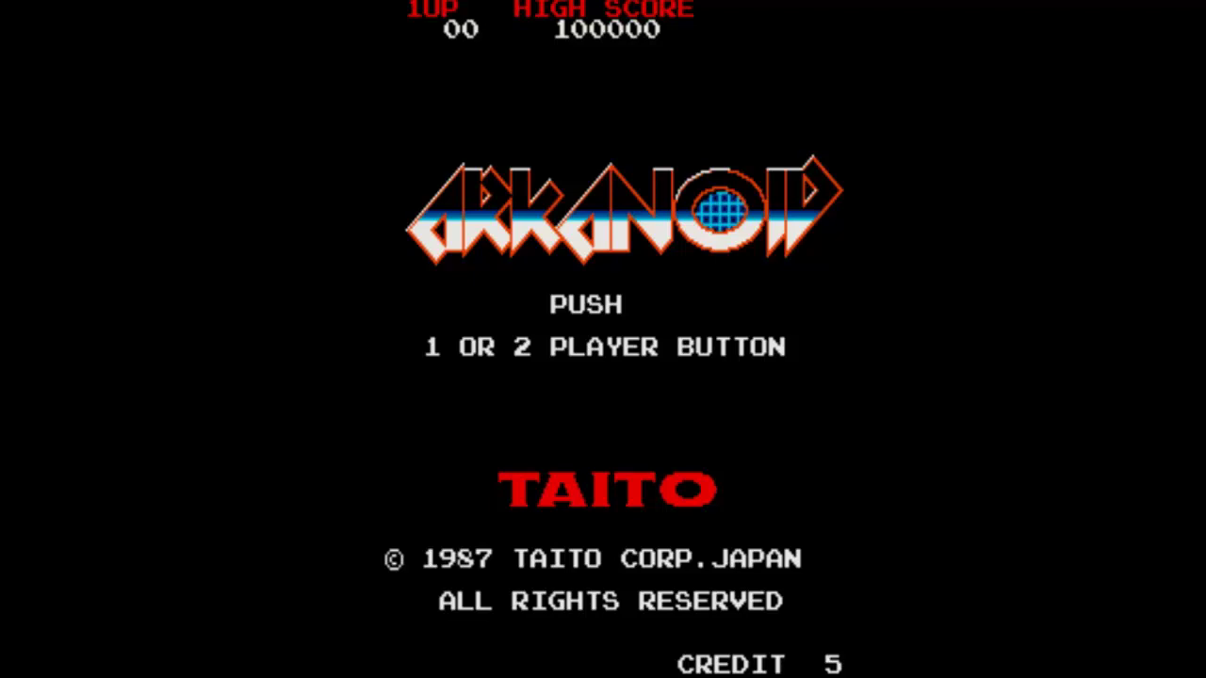
pyautogui.press('1')
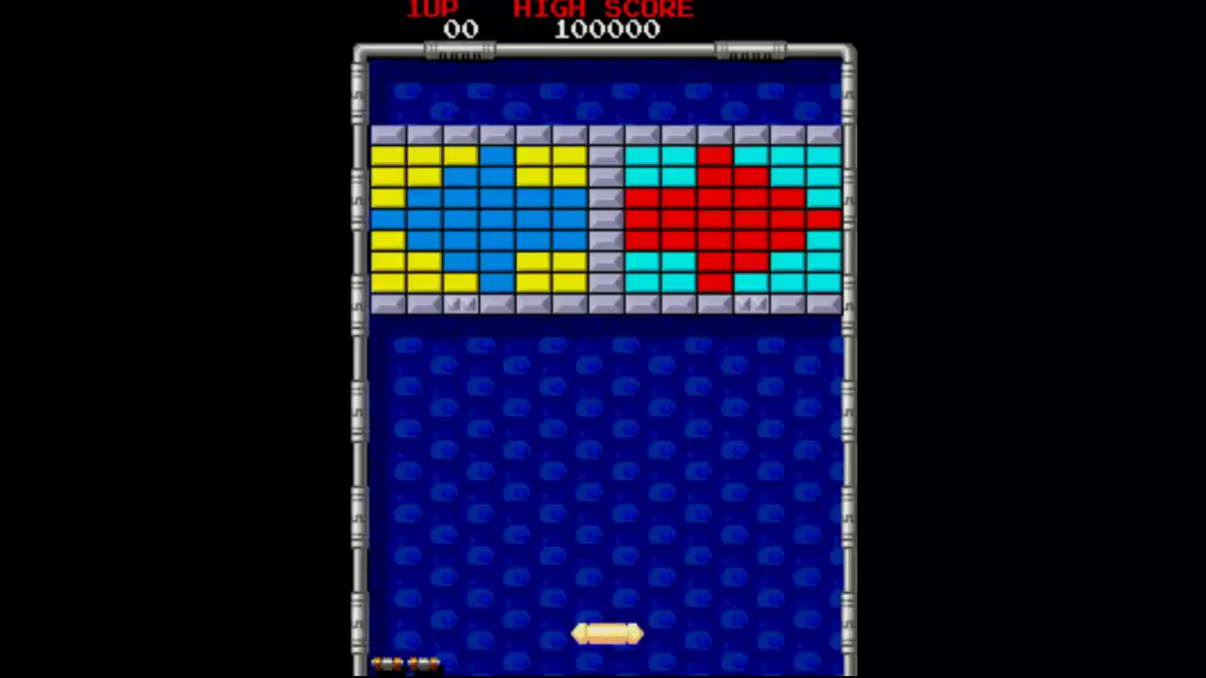
# - Play the first Arkanoid round, launching the ball and moving the paddle to break bricks until all lives are lost
pyautogui.press('Left')
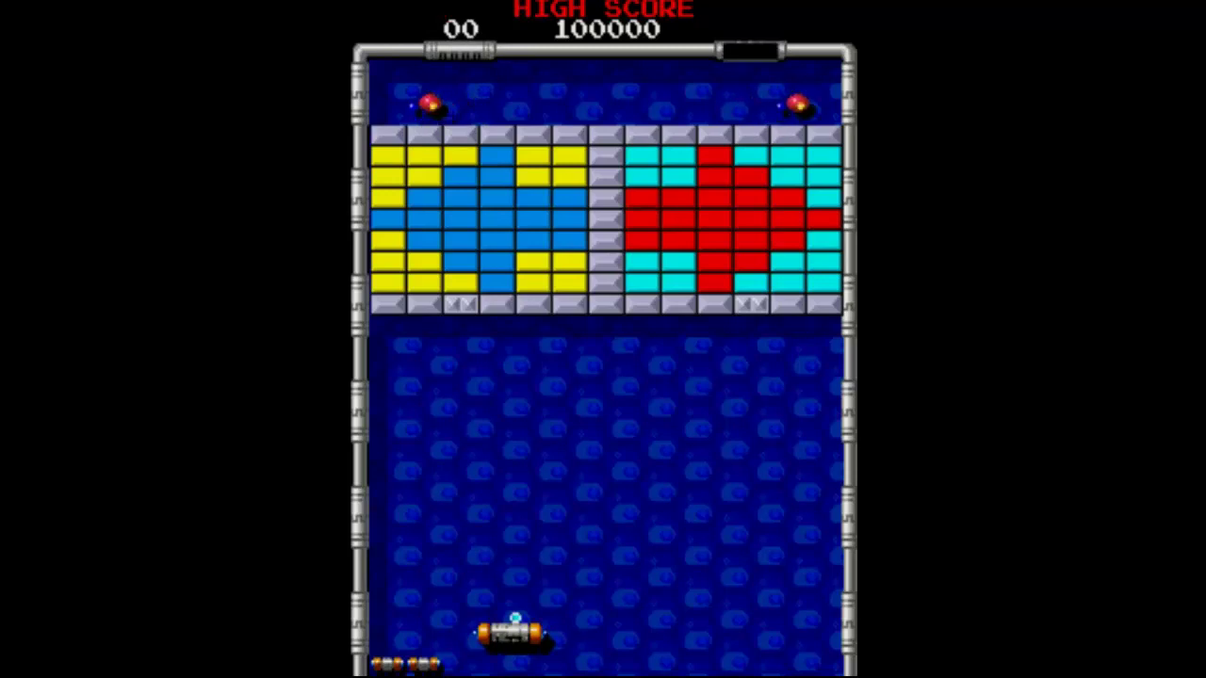
pyautogui.press('space')
pyautogui.press('Right')
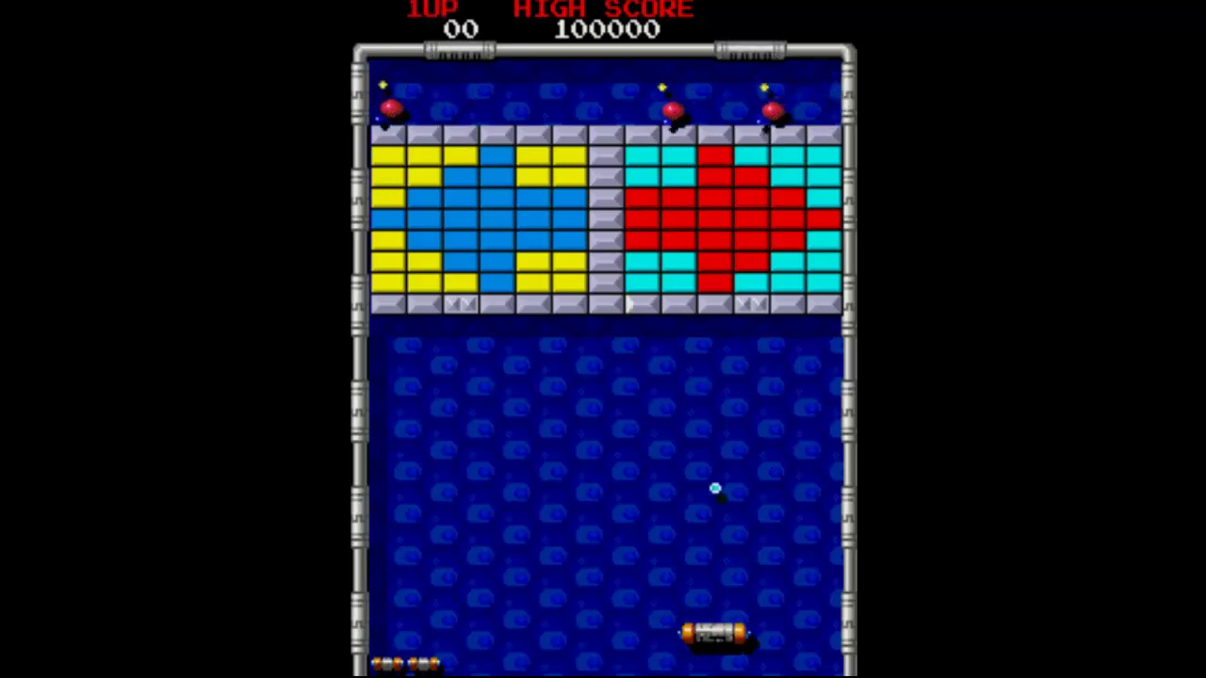
pyautogui.press('Right')
pyautogui.press('Left')
pyautogui.press('Right')
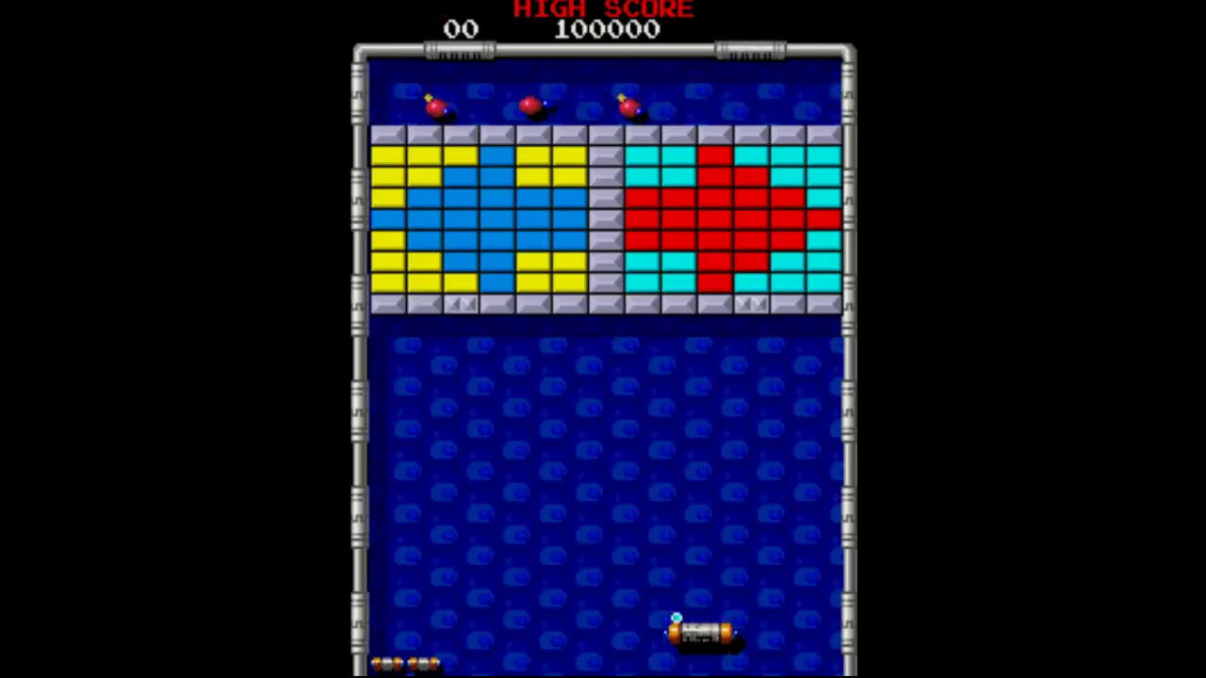
pyautogui.press('Left')
pyautogui.press('Right')
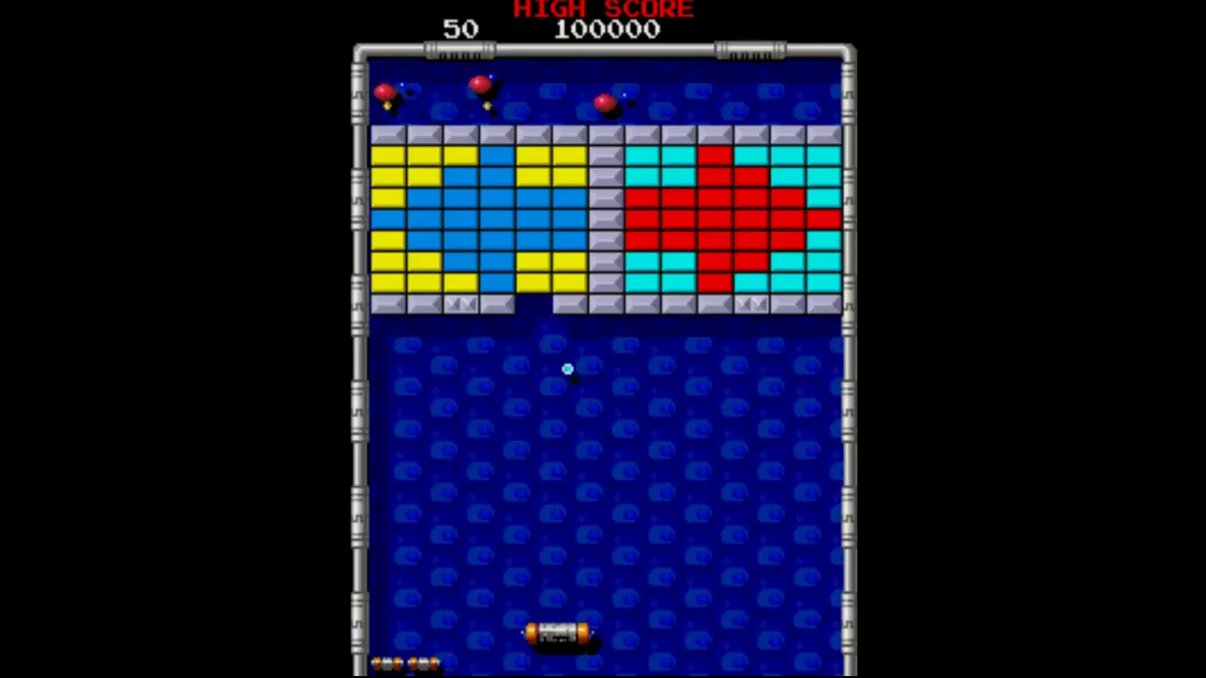
pyautogui.press('Right')
pyautogui.press('Left')
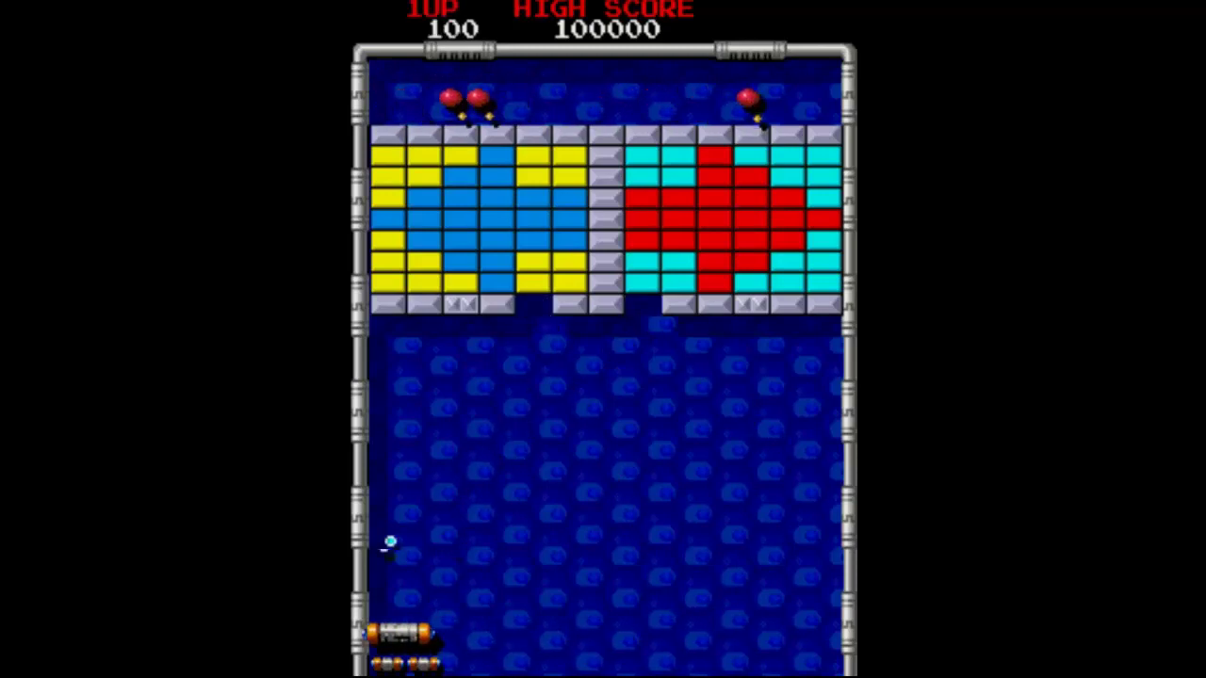
pyautogui.press('Right')
pyautogui.press('Right')
pyautogui.press('Left')
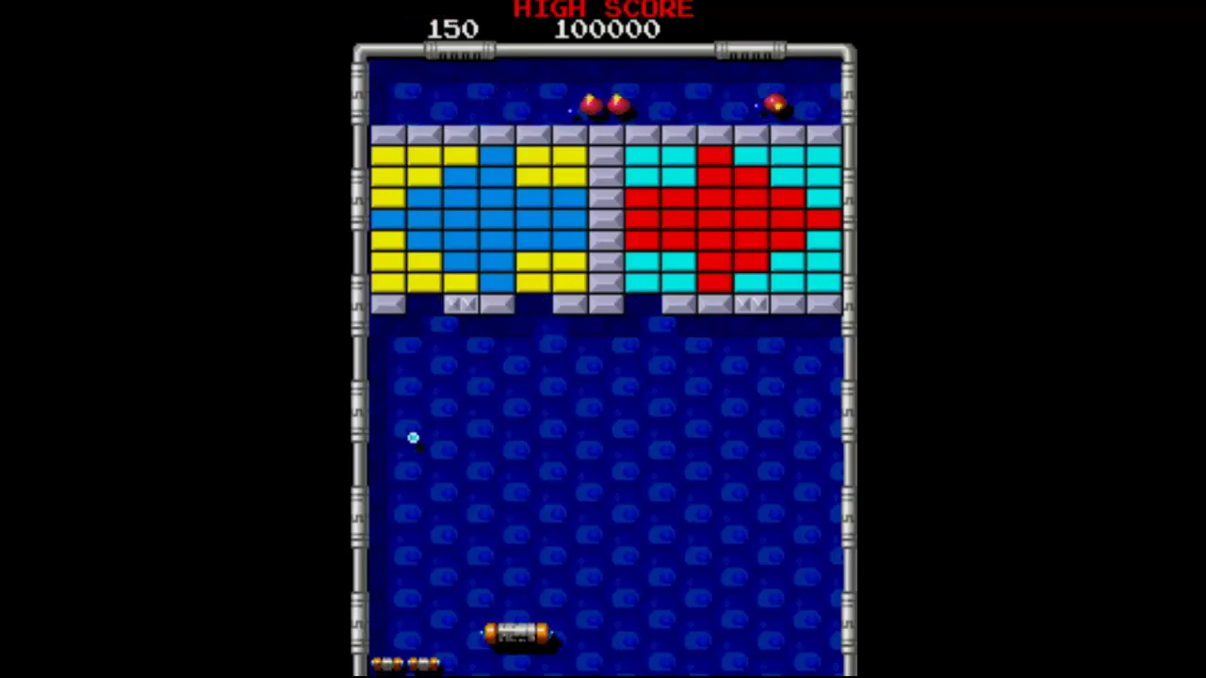
pyautogui.press('Right')
pyautogui.press('Left')
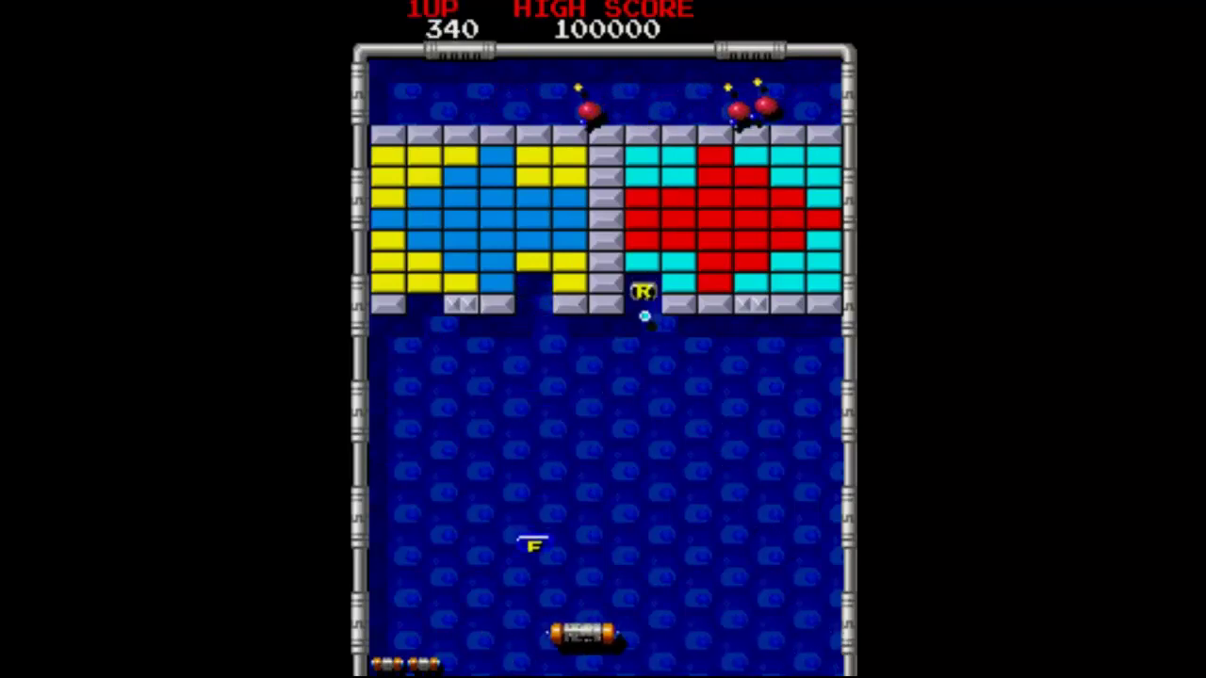
pyautogui.press('Left')
pyautogui.press('Right')
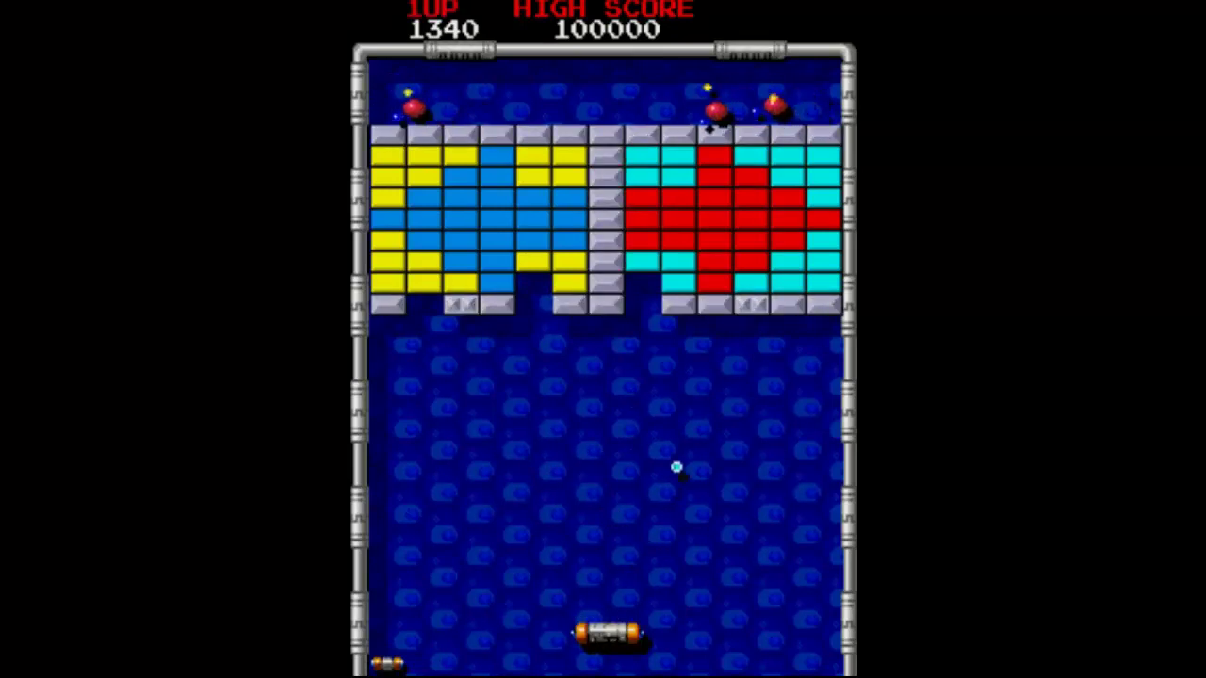
pyautogui.press('Right')
pyautogui.press('Left')
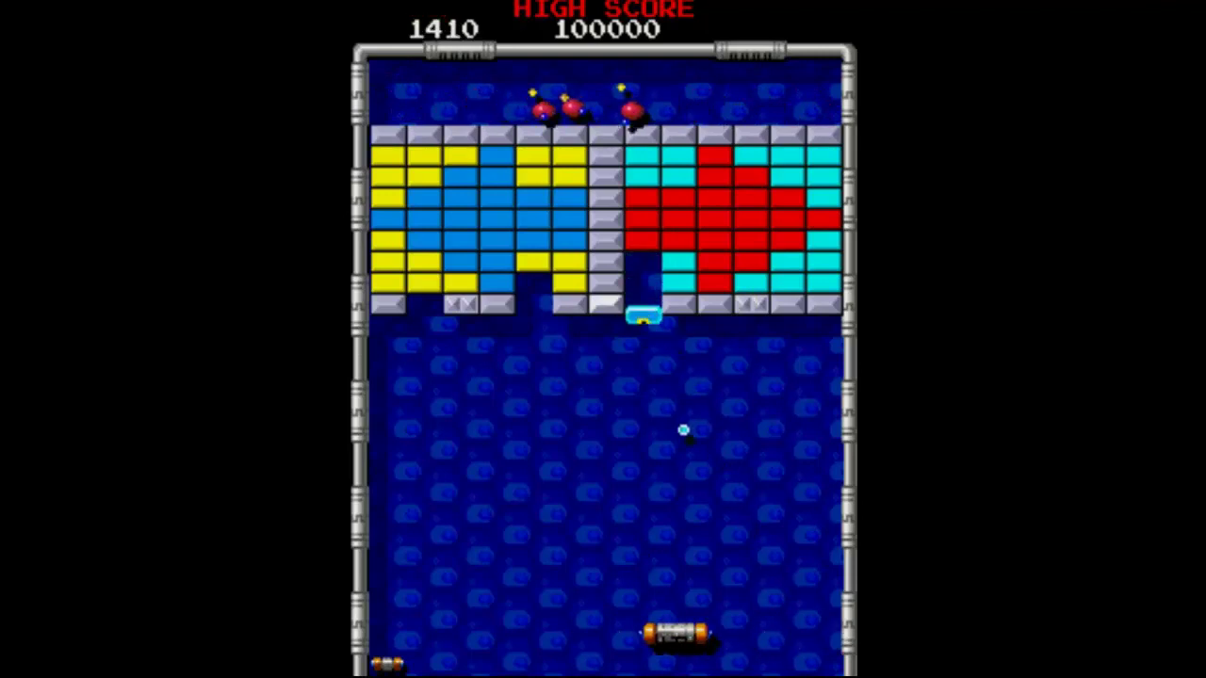
pyautogui.press('Right')
pyautogui.press('Left')
pyautogui.press('Right')
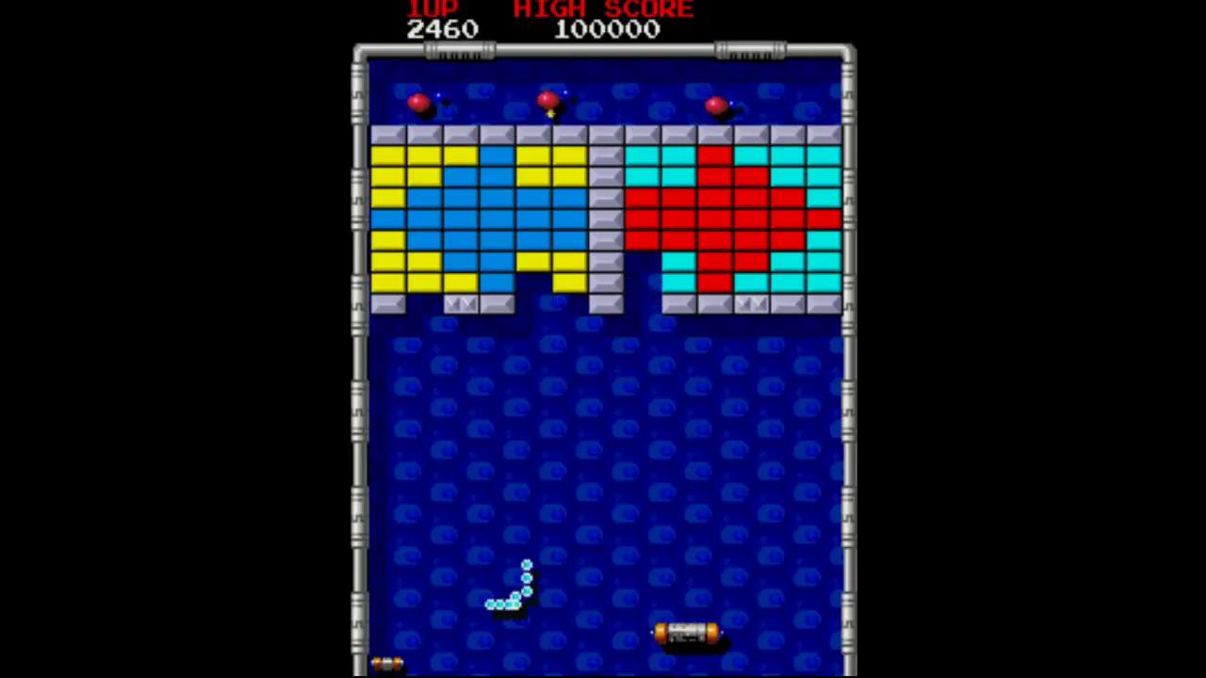
pyautogui.press('Left')
pyautogui.press('Right')
pyautogui.press('Left')
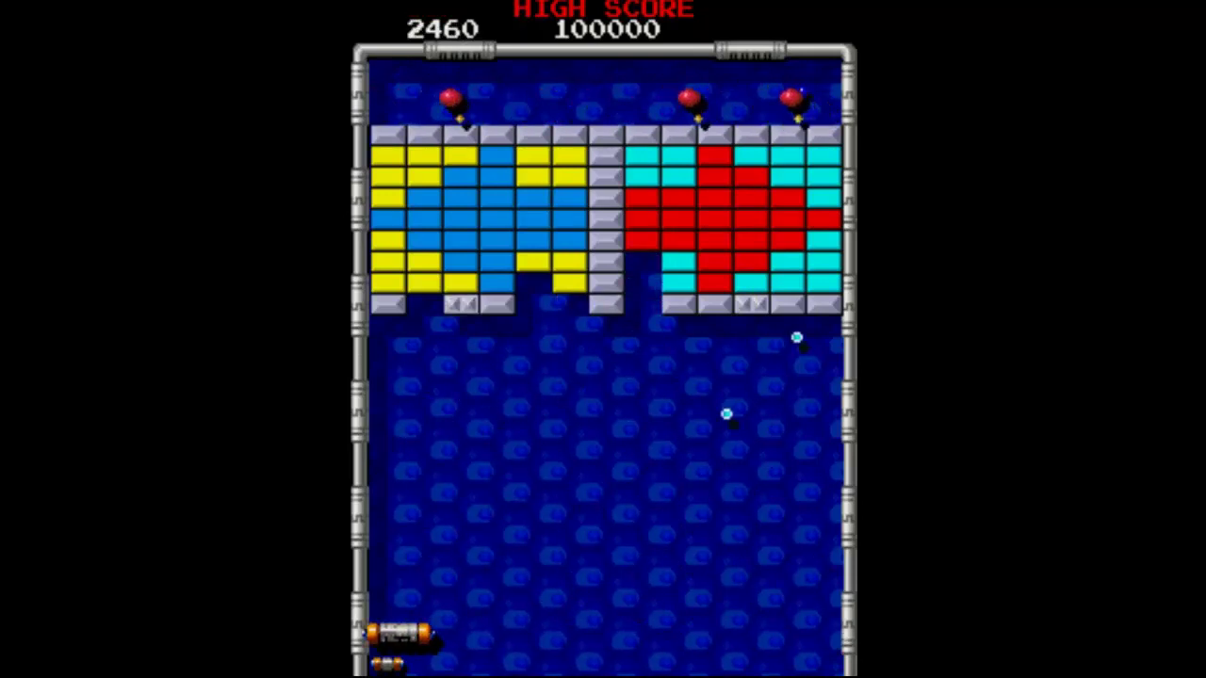
pyautogui.press('Right')
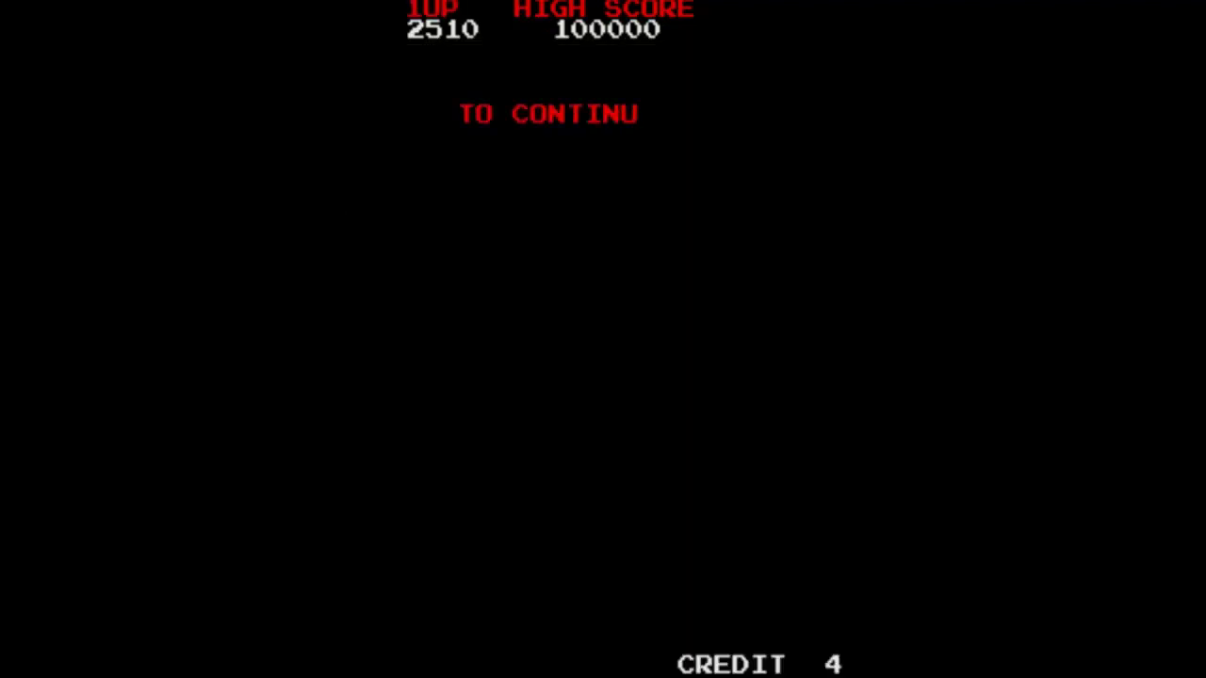
# - Quit the Arkanoid game at the continue screen and exit MAME to the Windows folder view
pyautogui.press('Escape')
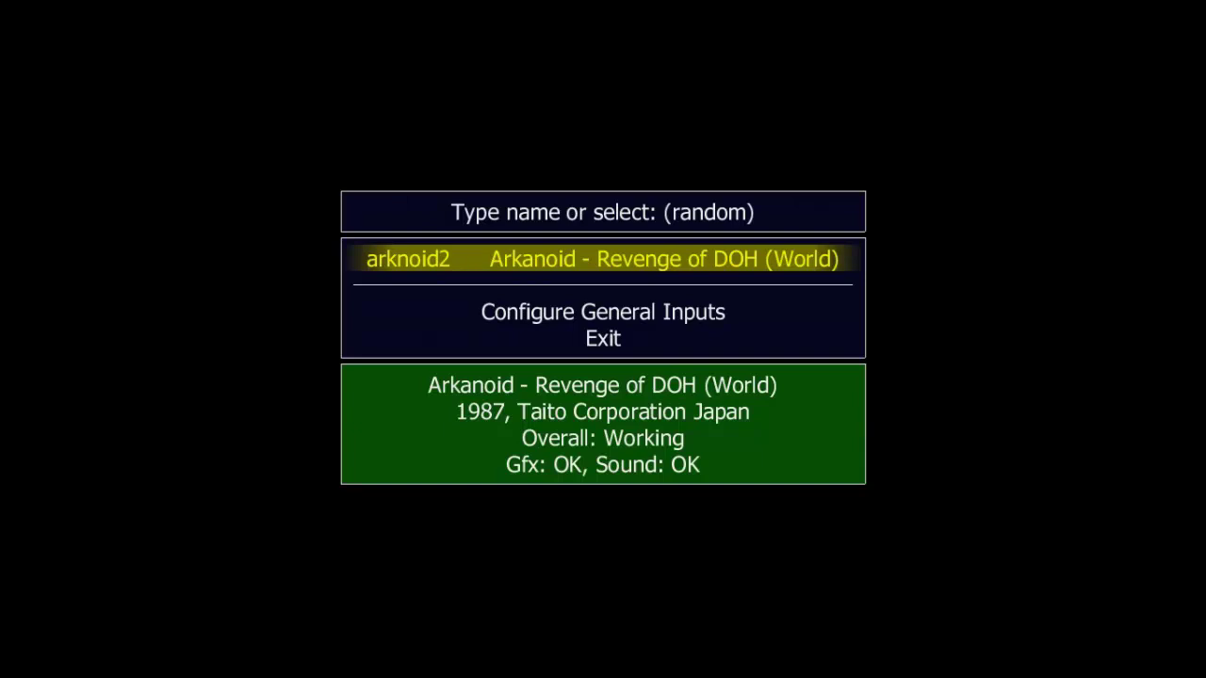
pyautogui.press('Down')
pyautogui.press('Down')
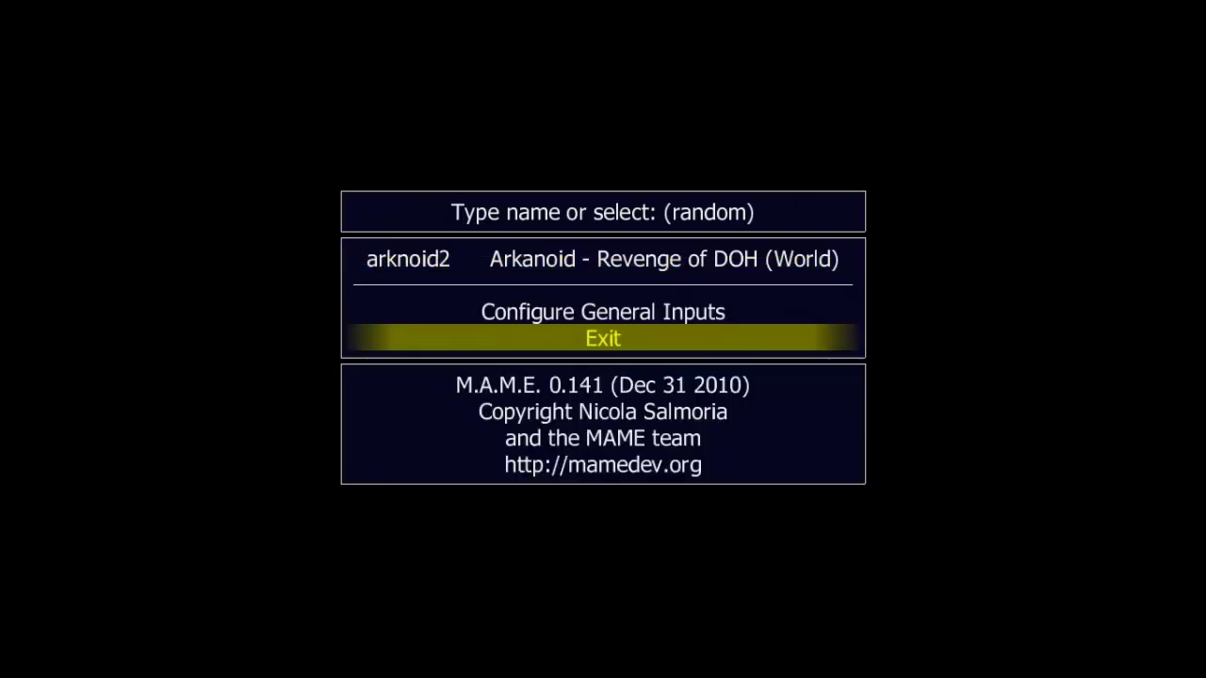
pyautogui.press('Return')
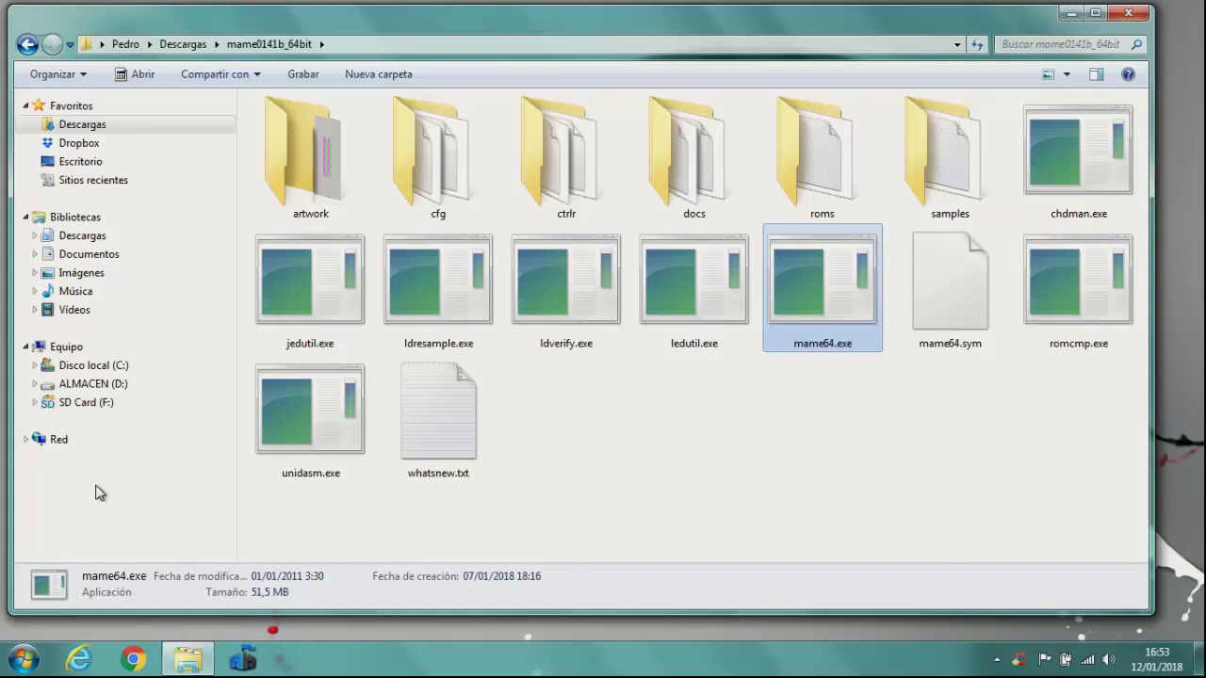
# - Open the mame0141b_64bit folder inside Juegos on the ALMACEN (D:) drive and select mame64.exe
pyautogui.click(97, 383)
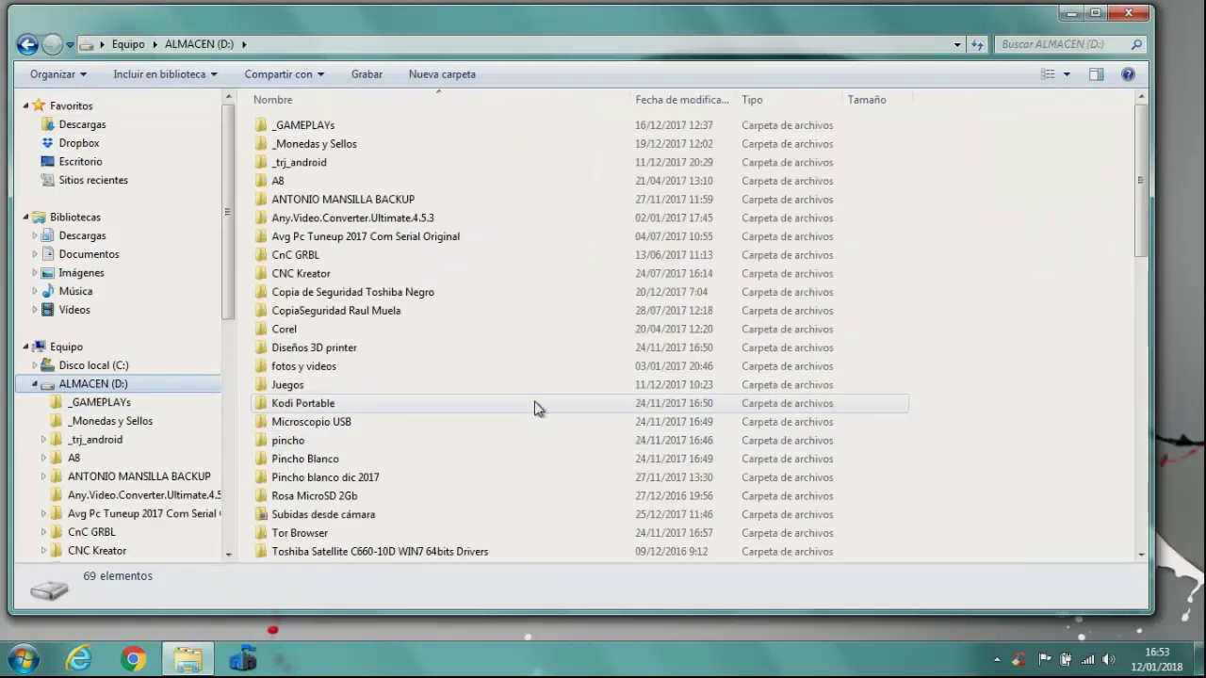
pyautogui.doubleClick(285, 386)
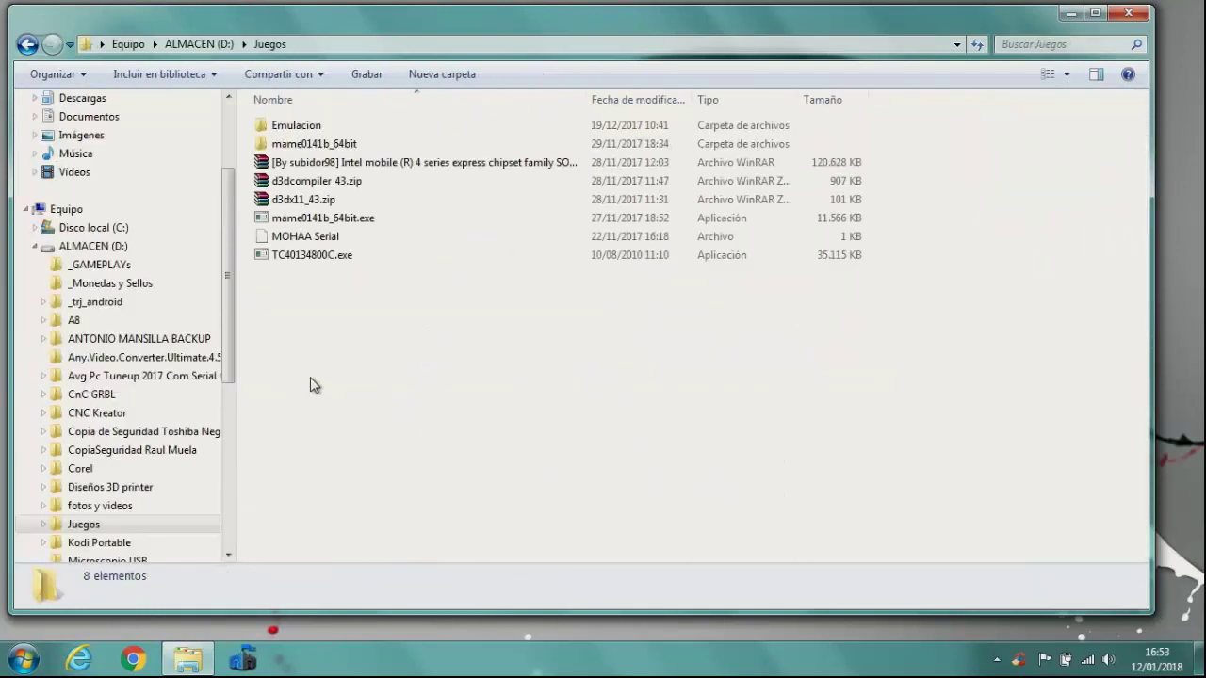
pyautogui.doubleClick(322, 144)
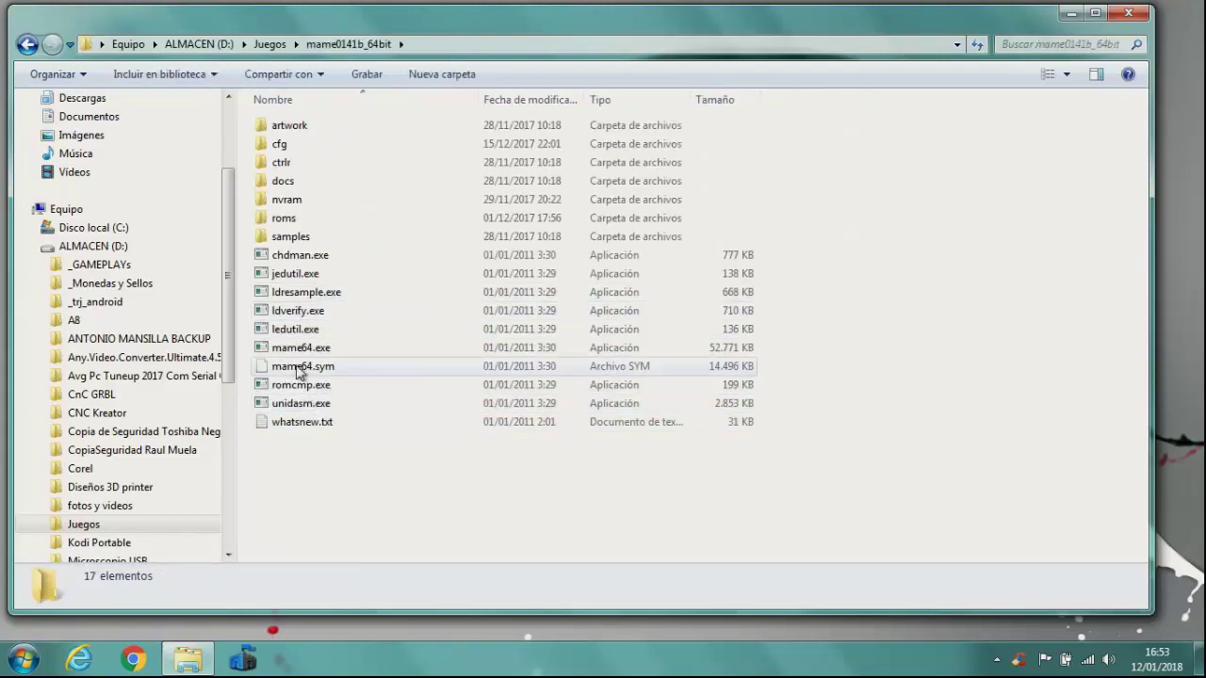
pyautogui.click(298, 352)
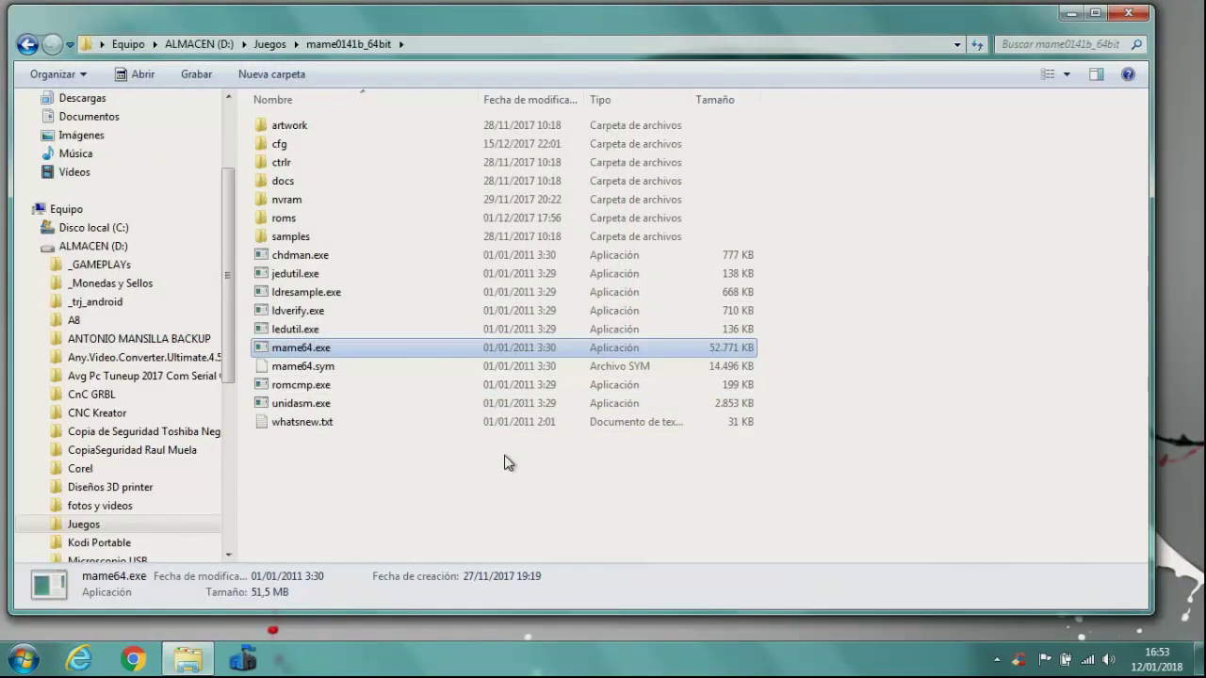
# - Launch mame64.exe from the mame0141b_64bit folder and look down through its game list to the Exit entry
pyautogui.press('Return')
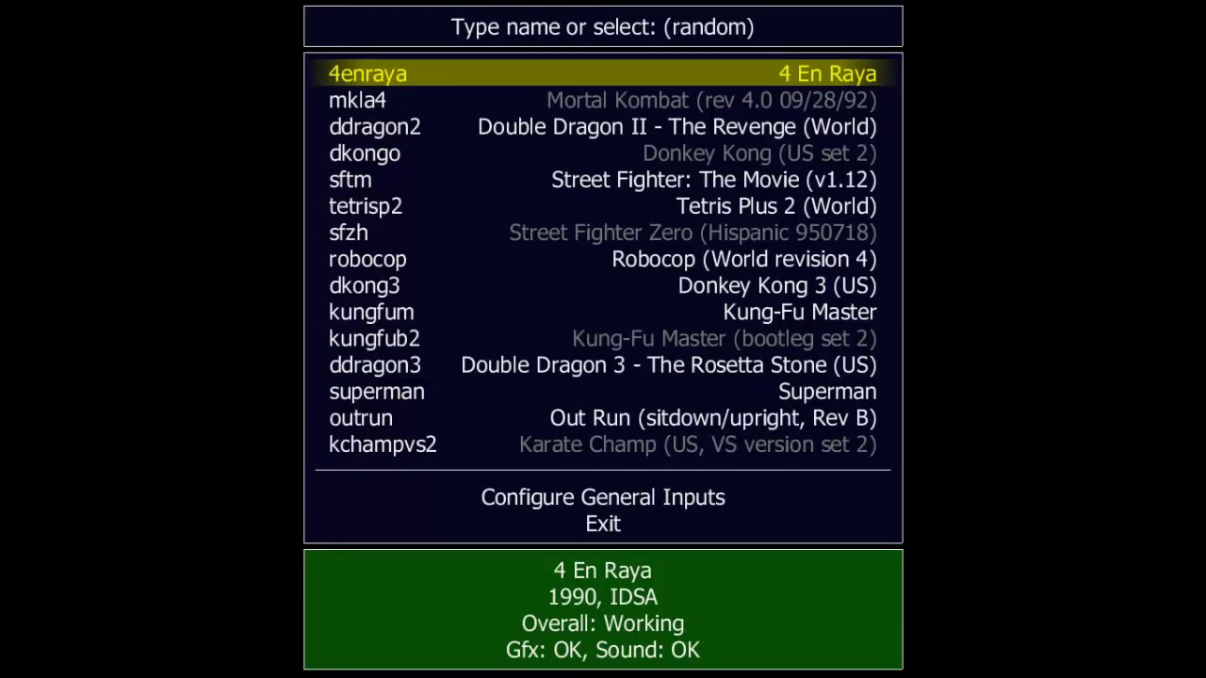
pyautogui.press('Down')
pyautogui.press('Down')
pyautogui.press('Down')
pyautogui.press('Down')
pyautogui.press('Down')
pyautogui.press('Down')
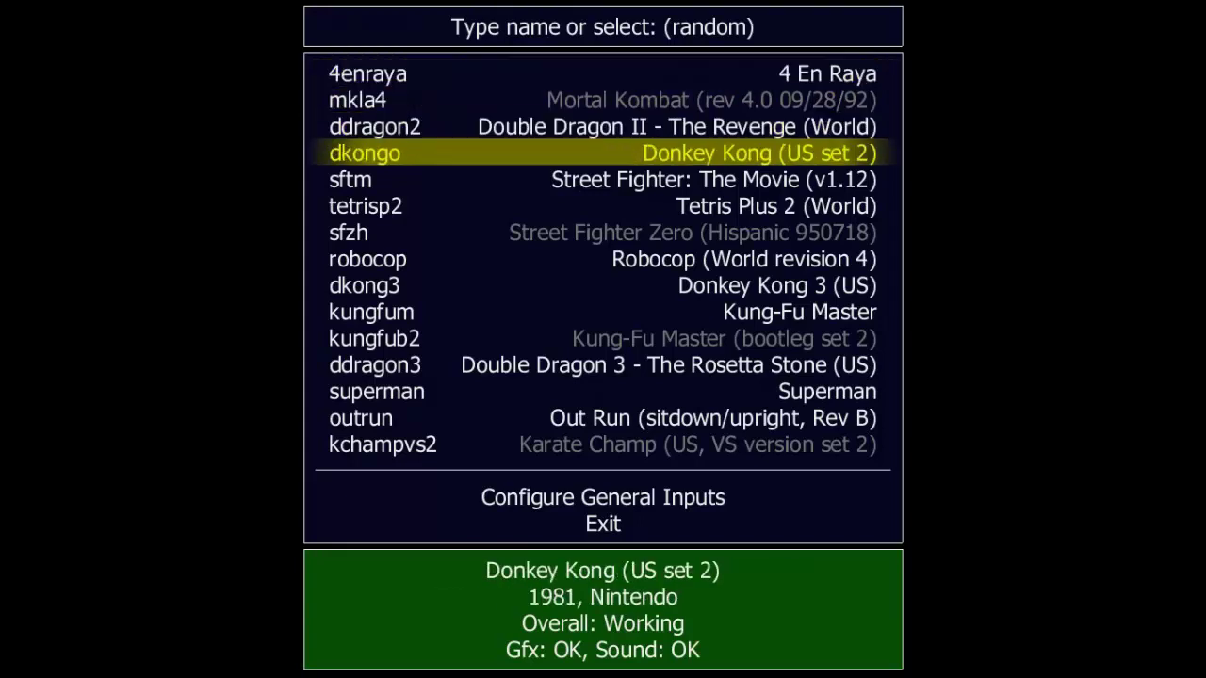
pyautogui.press('Down')
pyautogui.press('Down')
pyautogui.press('Down')
pyautogui.press('Down')
pyautogui.press('Down')
pyautogui.press('Down')
pyautogui.press('Down')
pyautogui.press('Down')
pyautogui.press('Down')
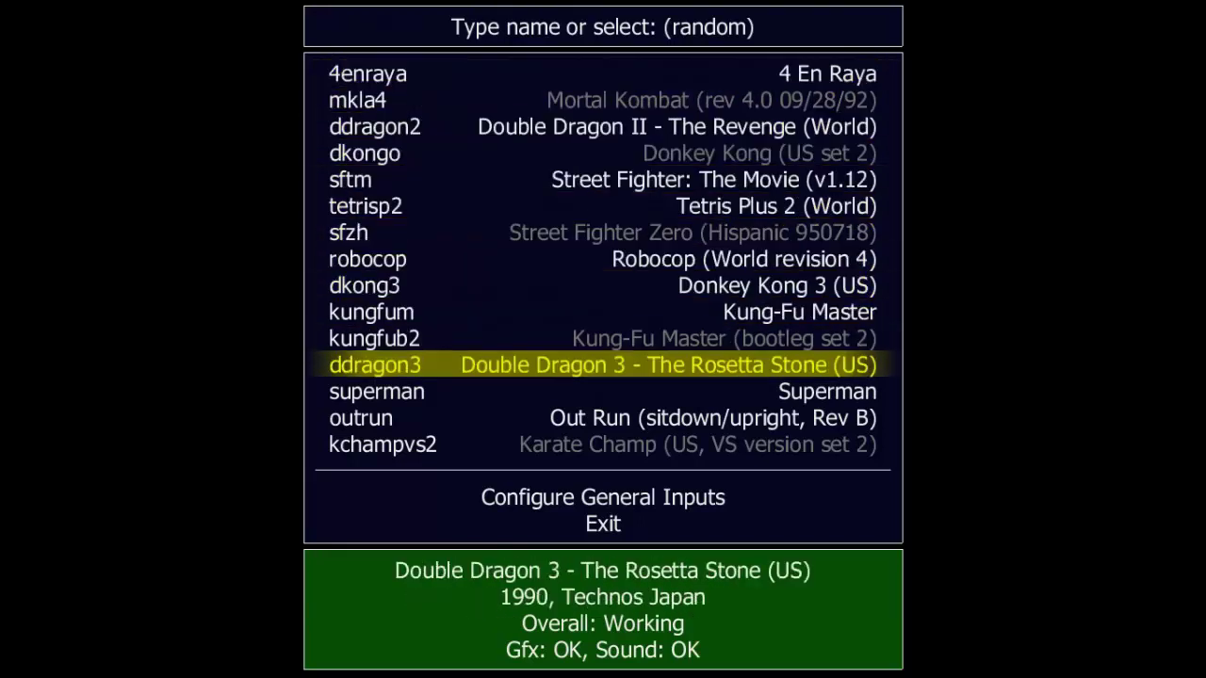
pyautogui.press('Down')
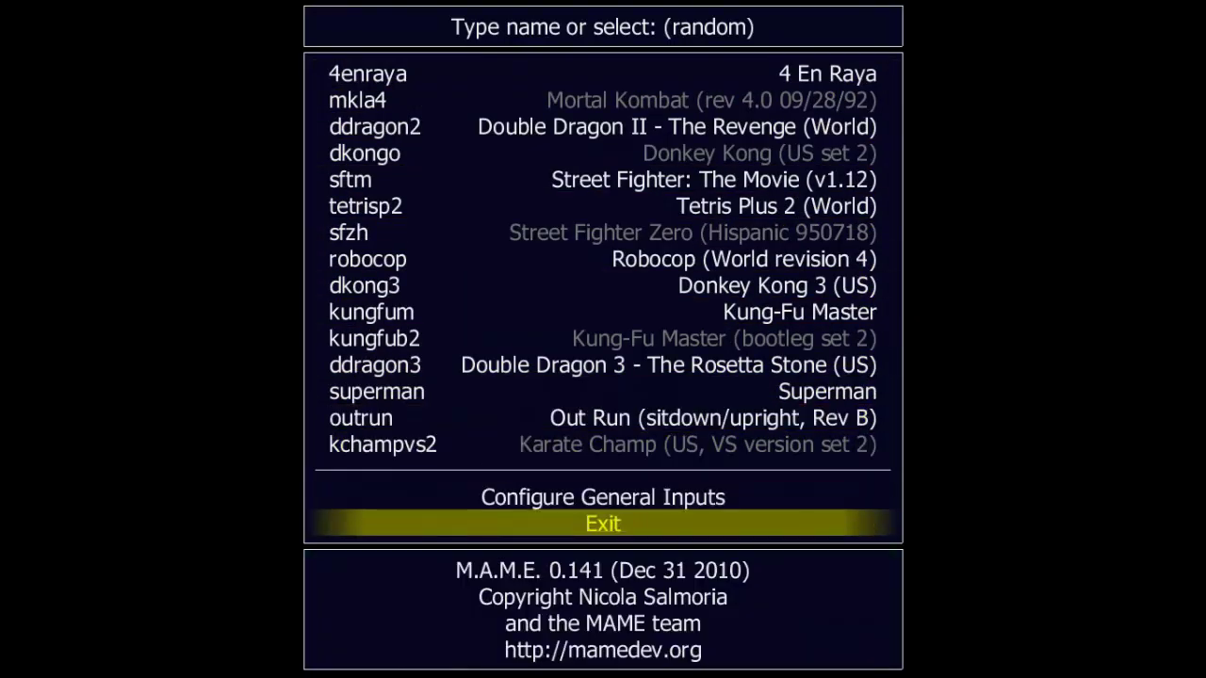
# - Look back up through the random game list, examining the available titles from Karate Champ to Donkey Kong
pyautogui.press('Up')
pyautogui.press('Up')
pyautogui.press('Up')
pyautogui.press('Up')
pyautogui.press('Up')
pyautogui.press('Up')
pyautogui.press('Up')
pyautogui.press('Up')
pyautogui.press('Up')
pyautogui.press('Up')
pyautogui.press('Up')
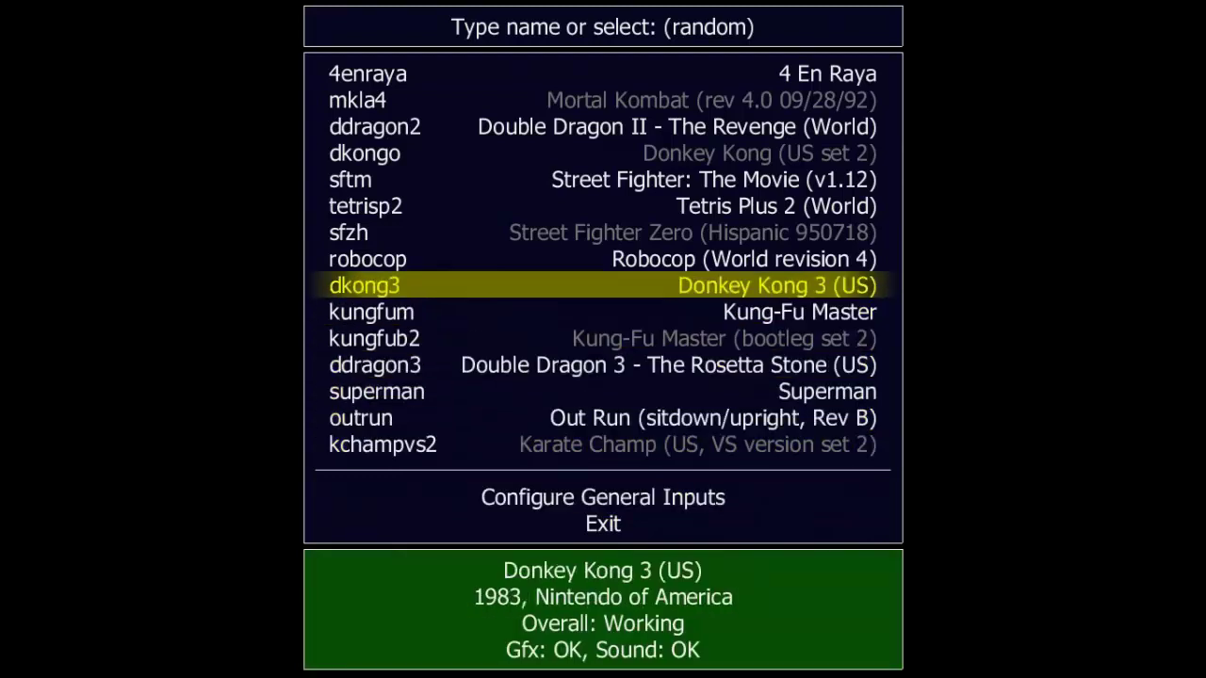
pyautogui.press('Up')
pyautogui.press('Up')
pyautogui.press('Up')
pyautogui.press('Up')
pyautogui.press('Up')
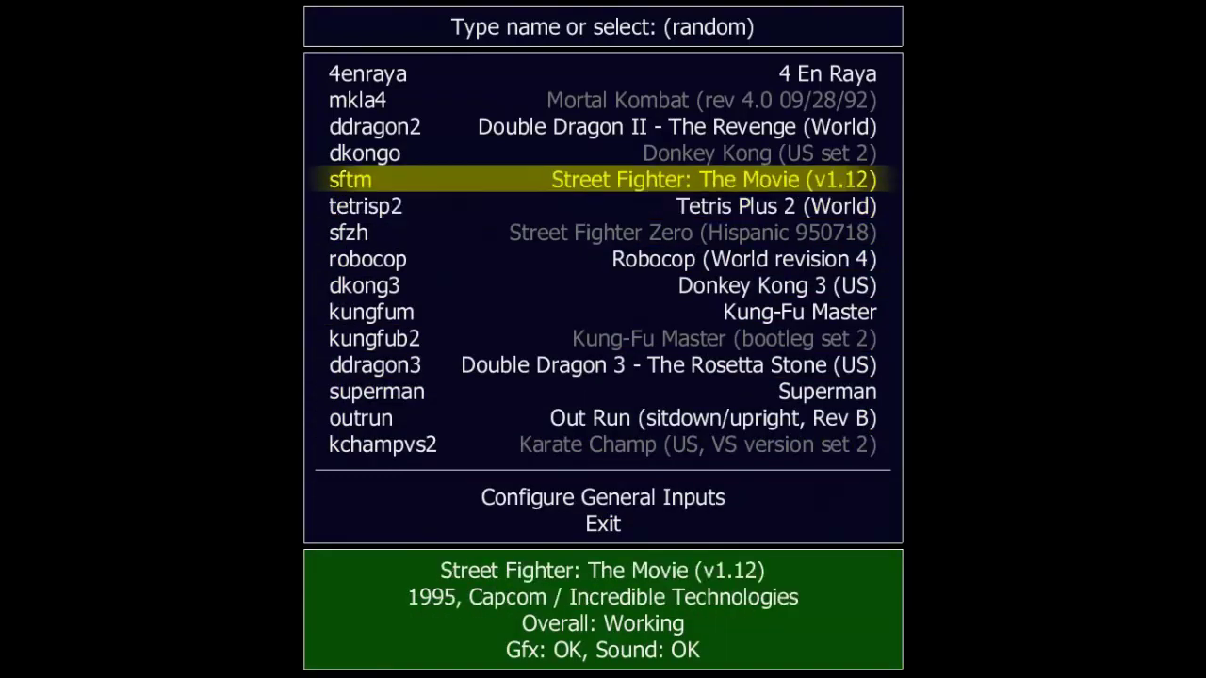
pyautogui.press('Down')
pyautogui.press('Down')
pyautogui.press('Down')
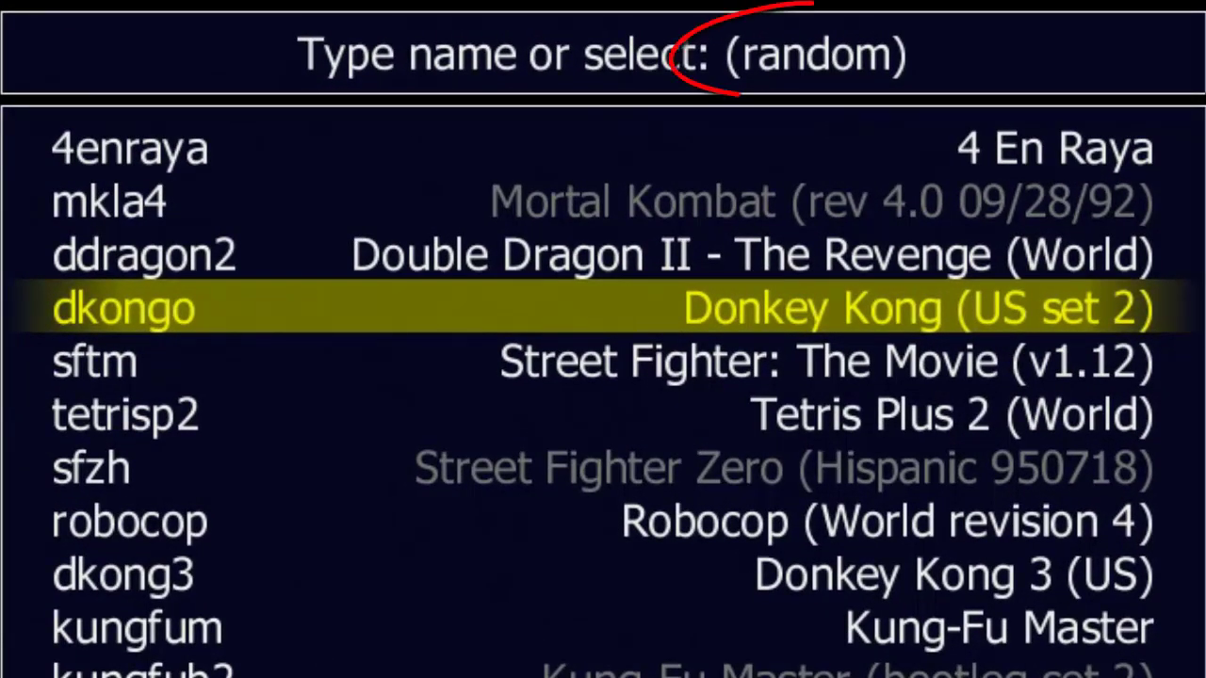
# - Search the game list for "arka", look through the closest matches, and clear the search
pyautogui.write('a')
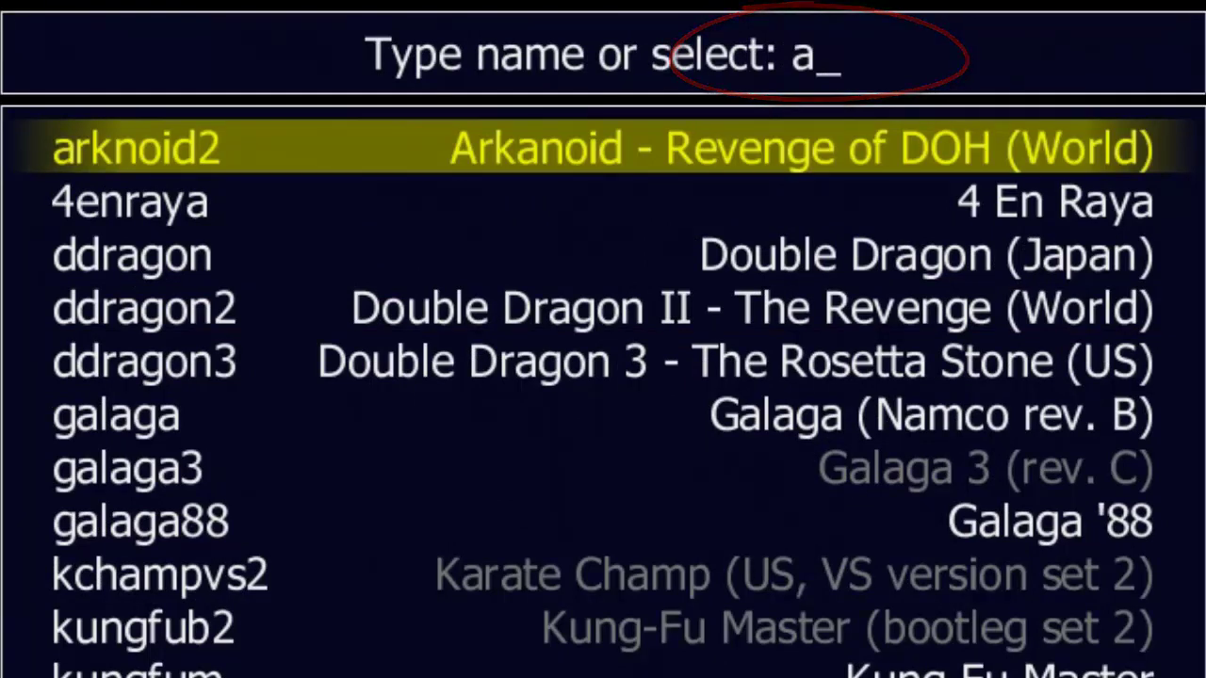
pyautogui.write('rka')
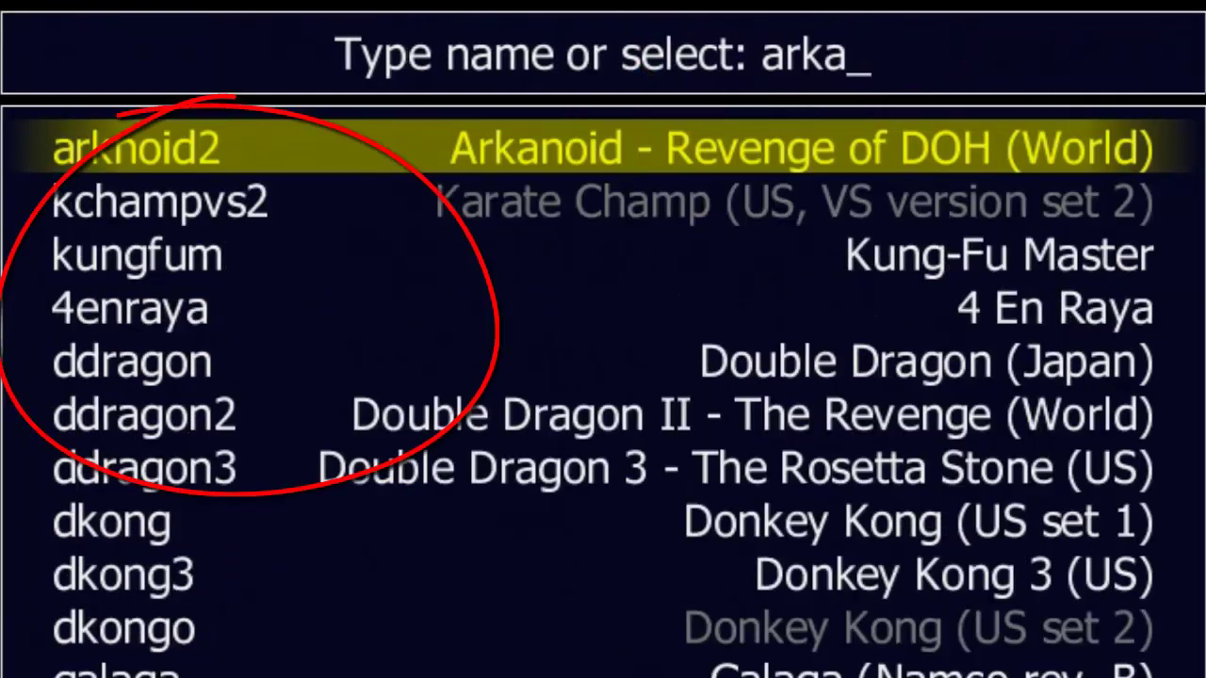
pyautogui.press('Down')
pyautogui.press('Down')
pyautogui.press('Down')
pyautogui.press('Down')
pyautogui.press('Down')
pyautogui.press('Down')
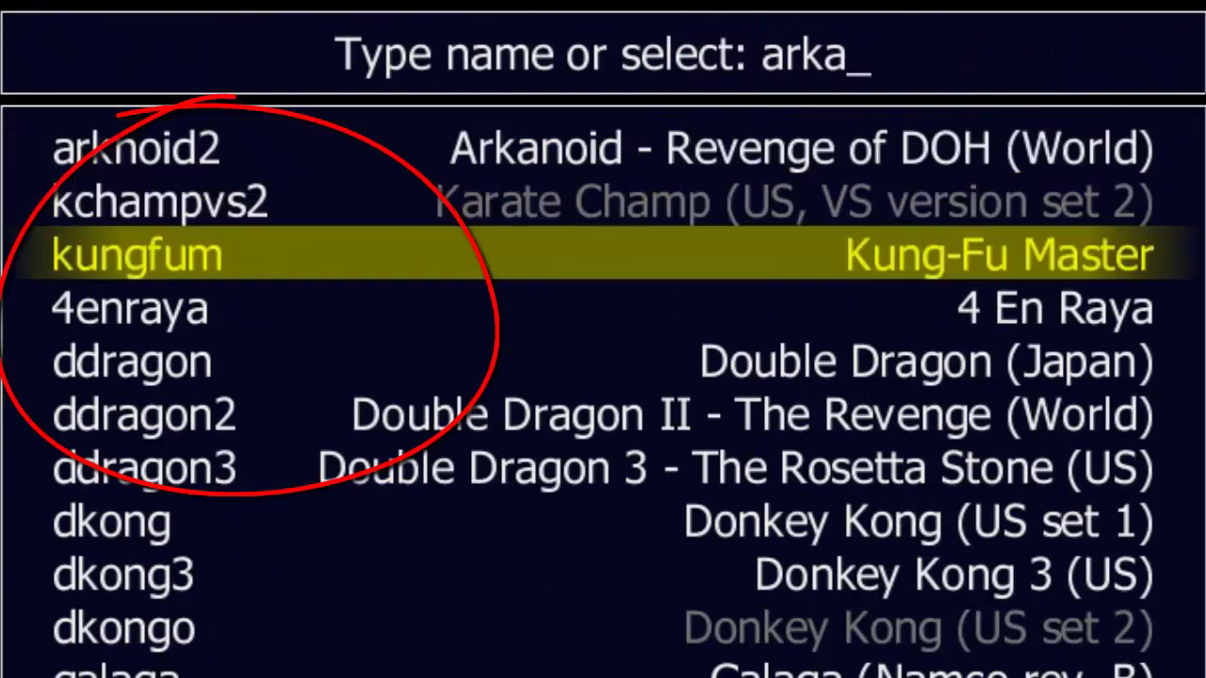
pyautogui.press('Up')
pyautogui.press('Up')
pyautogui.press('Up')
pyautogui.press('Up')
pyautogui.press('Up')
pyautogui.press('Up')
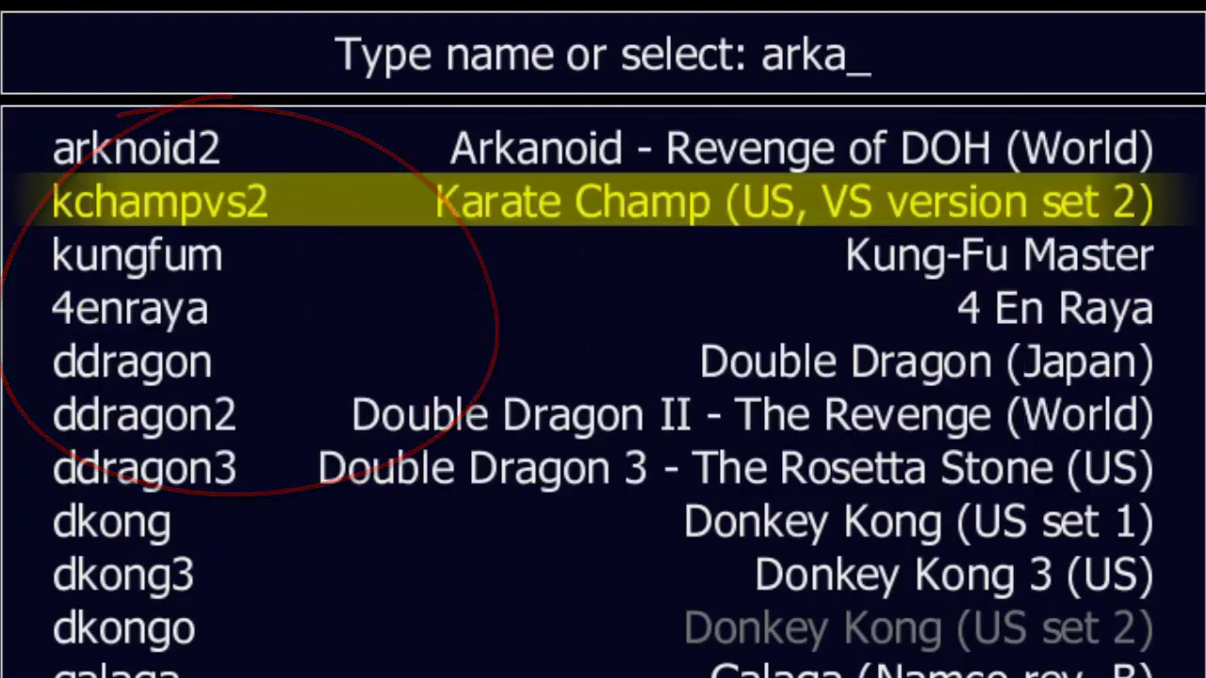
pyautogui.press('BackSpace')
pyautogui.press('BackSpace')
pyautogui.press('BackSpace')
pyautogui.press('BackSpace')
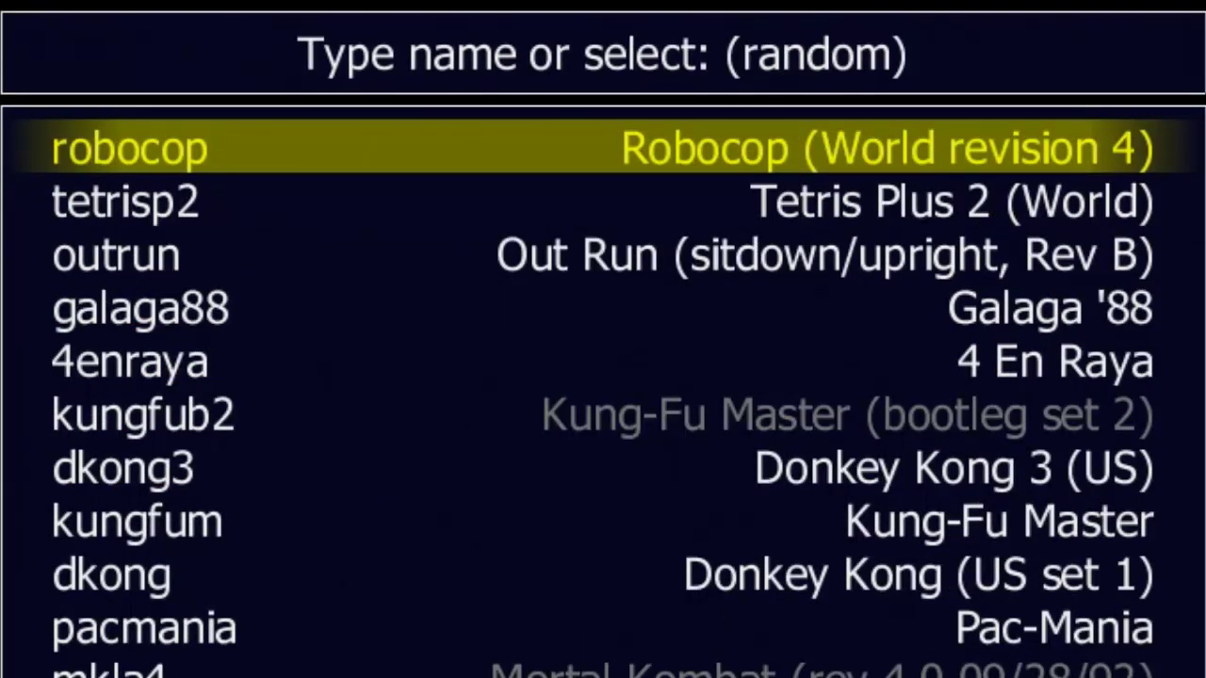
# - Search the game list for "pacm" to find Pac-Mania, and clear the search
pyautogui.write('pacm')
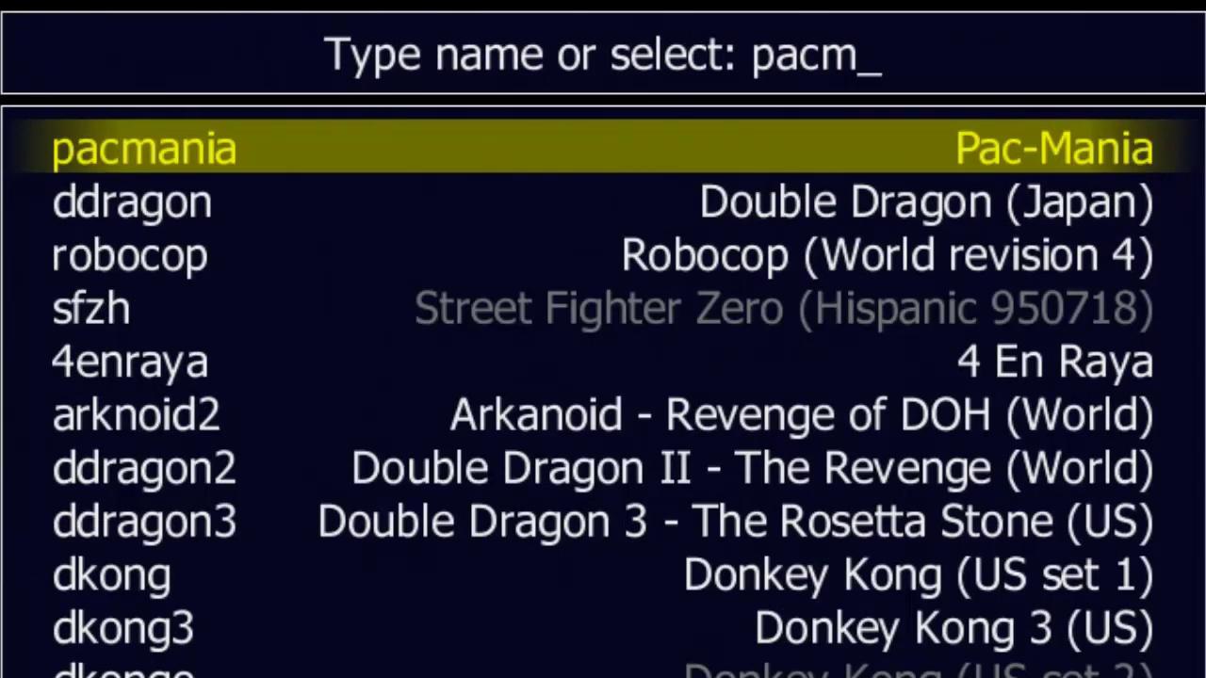
pyautogui.press('BackSpace')
pyautogui.press('BackSpace')
pyautogui.press('BackSpace')
pyautogui.press('BackSpace')
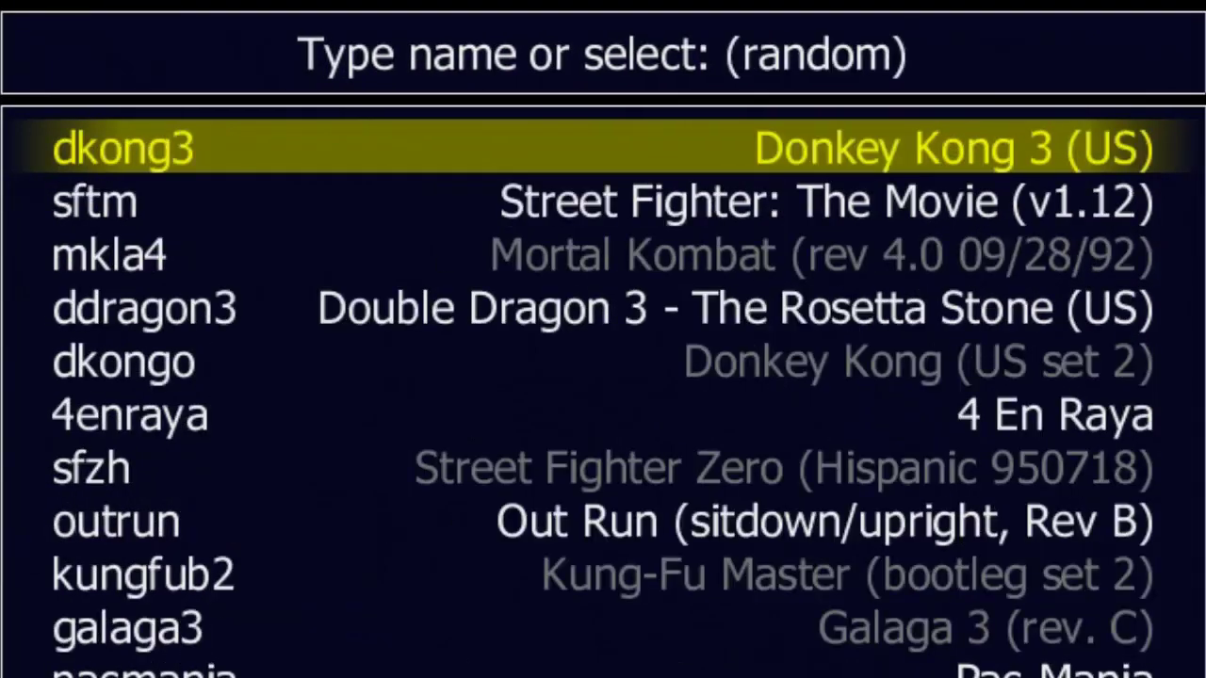
# - Search the game list for "fu" to find the Kung-Fu Master games, and clear the search
pyautogui.write('fu')
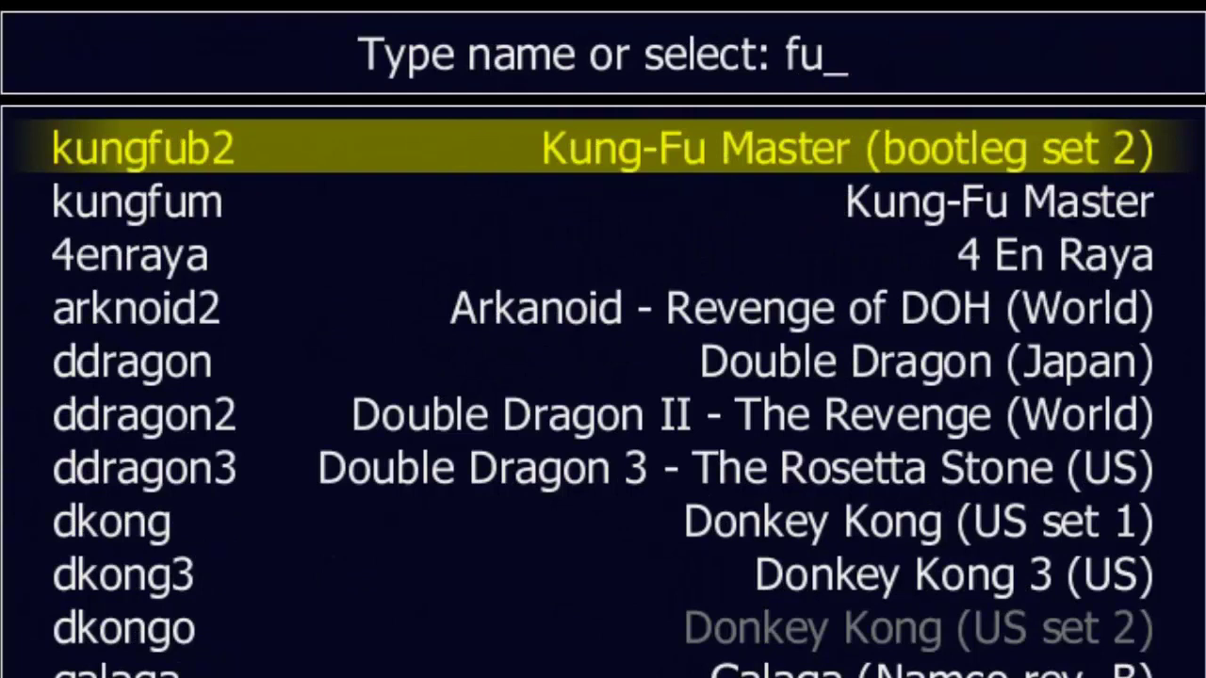
pyautogui.press('BackSpace')
pyautogui.press('BackSpace')
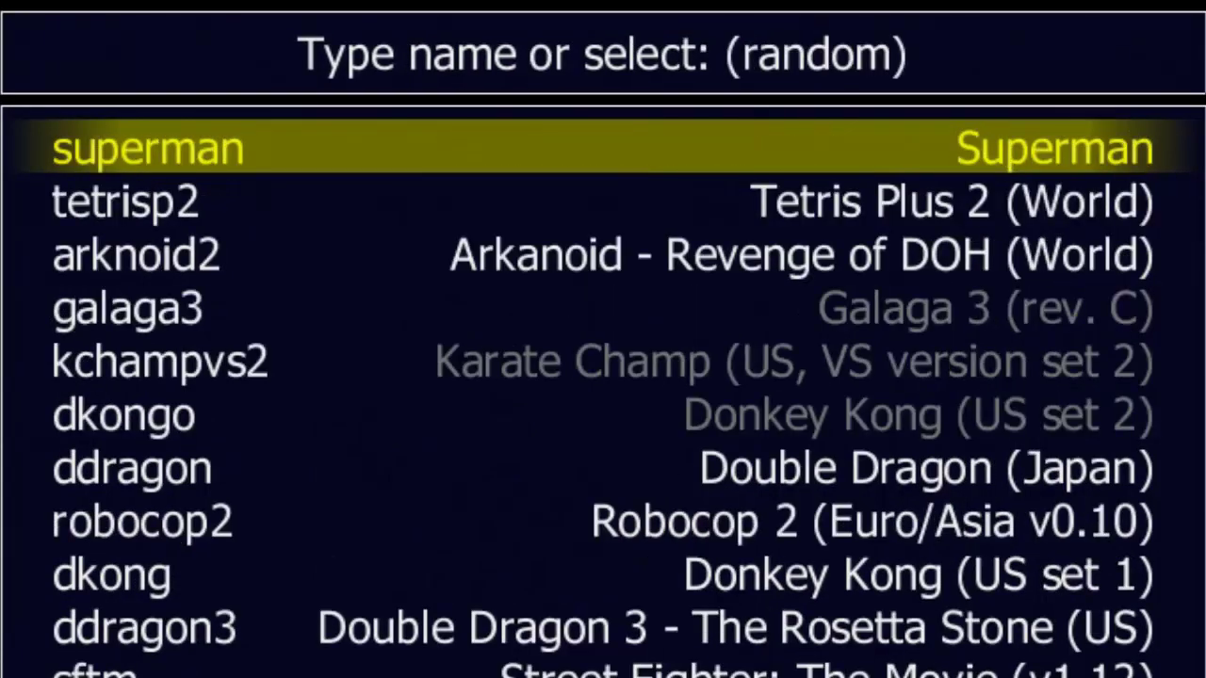